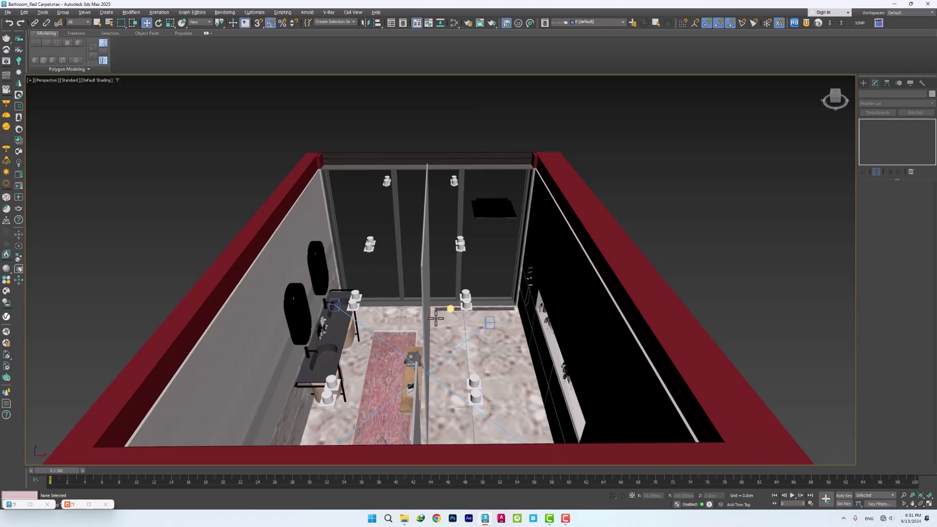
Create a Corona Physical material in the Slate Material Editor and apply the Glass preset to it
alt+middle_drag(443, 288, 365, 295)
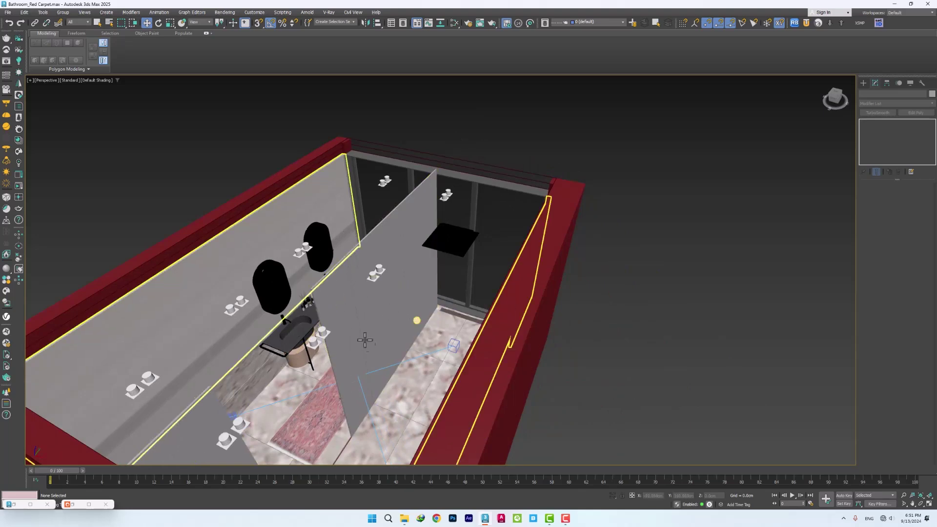
scroll(369, 320, up, 3)
scroll(370, 318, down, 3)
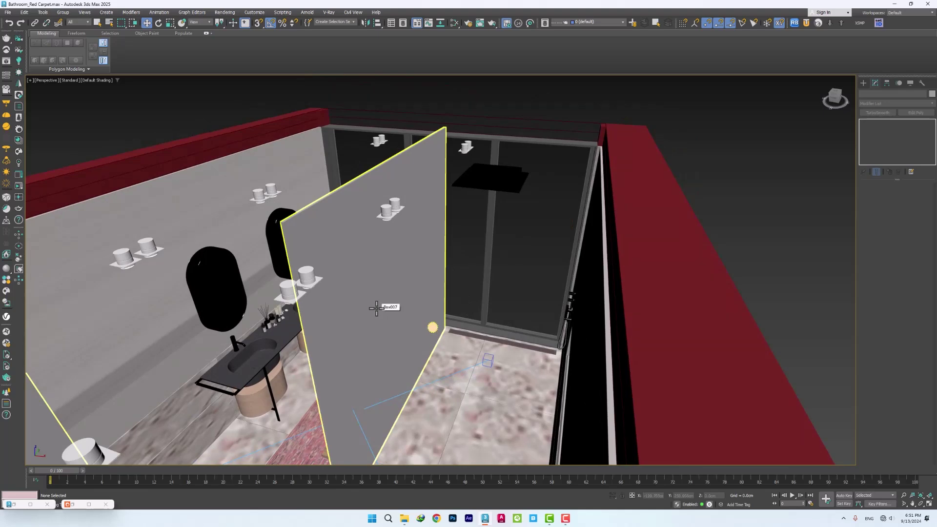
key(m)
right_click(209, 224)
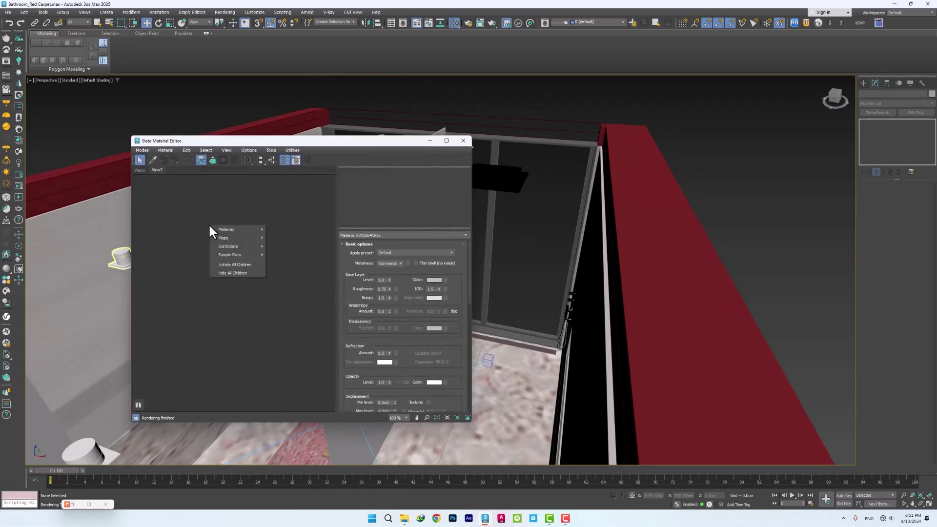
mouse_move(227, 229)
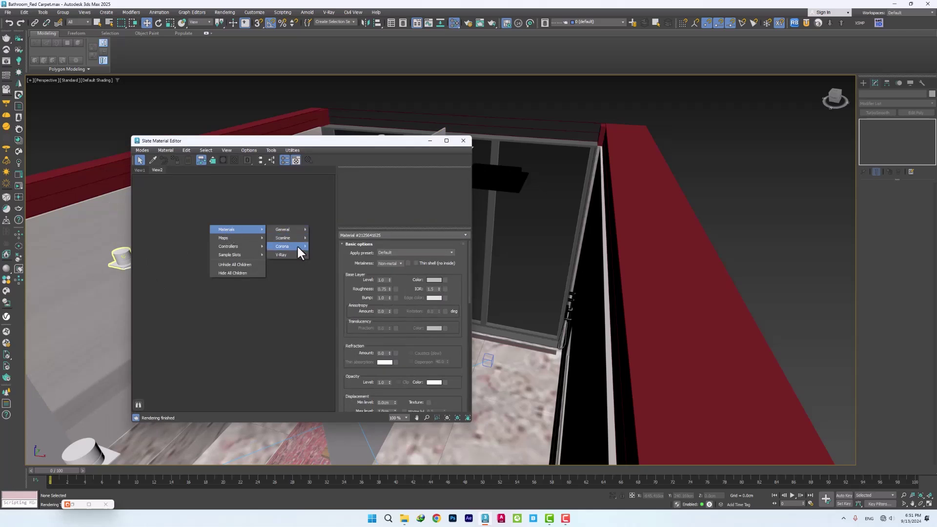
mouse_move(297, 245)
click(327, 247)
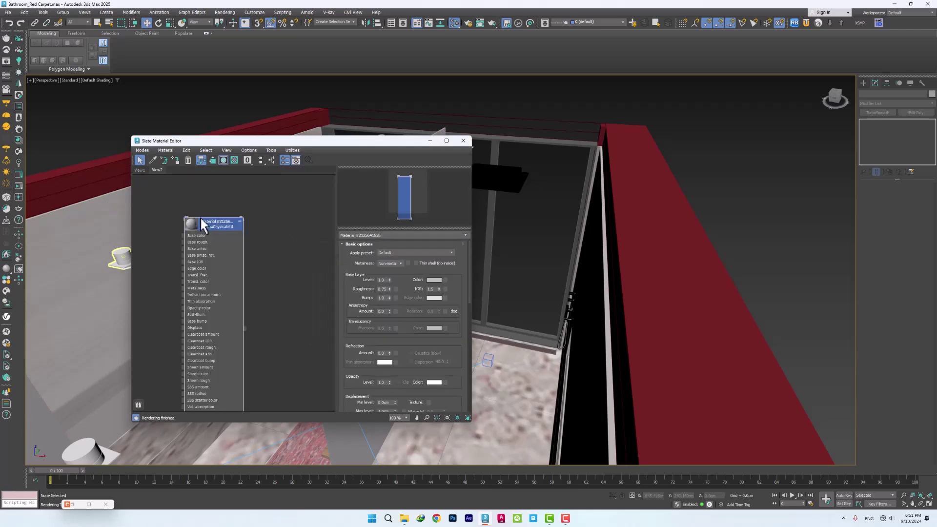
drag(204, 221, 218, 207)
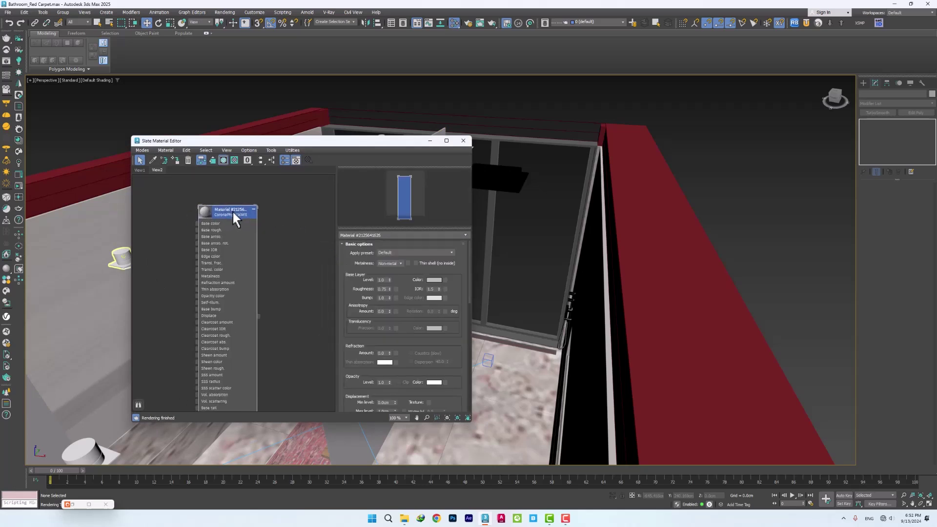
click(393, 253)
click(394, 326)
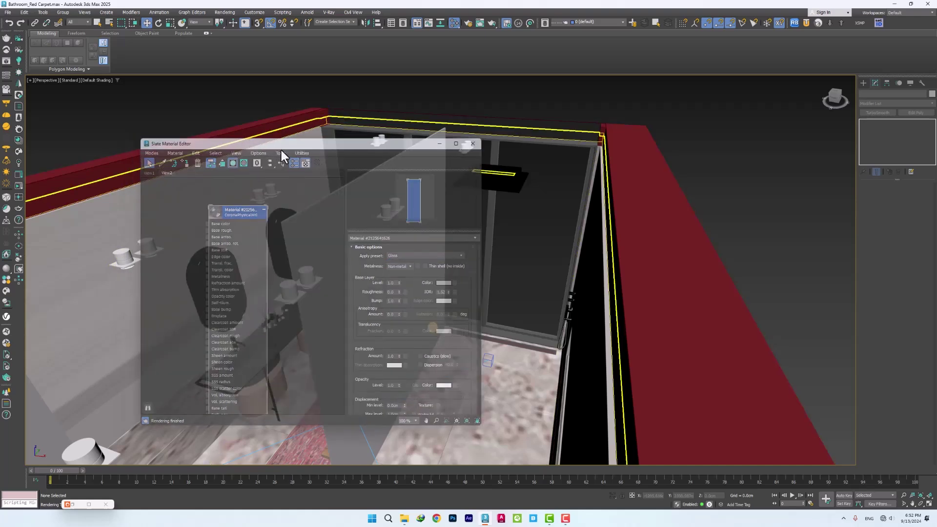
Assign the new glass material to the tall partition panel dividing the bathroom
drag(272, 141, 337, 242)
click(349, 191)
right_click(291, 307)
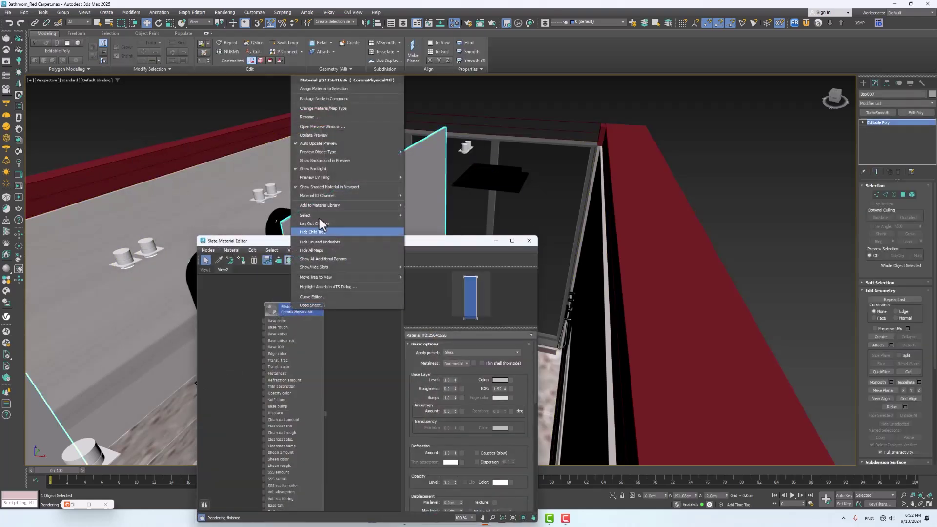
click(311, 89)
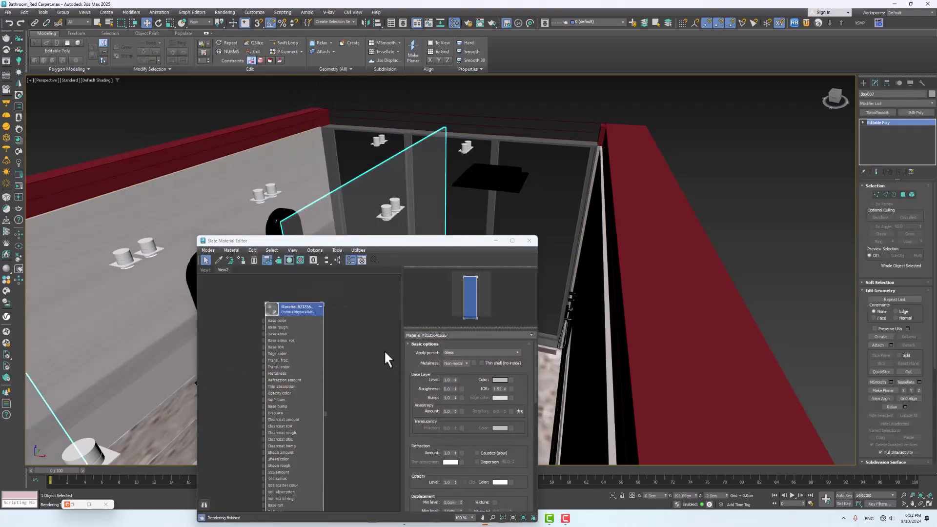
Bring up the Corona frame buffer and start interactive rendering of the bathroom camera
click(67, 505)
click(200, 127)
click(209, 150)
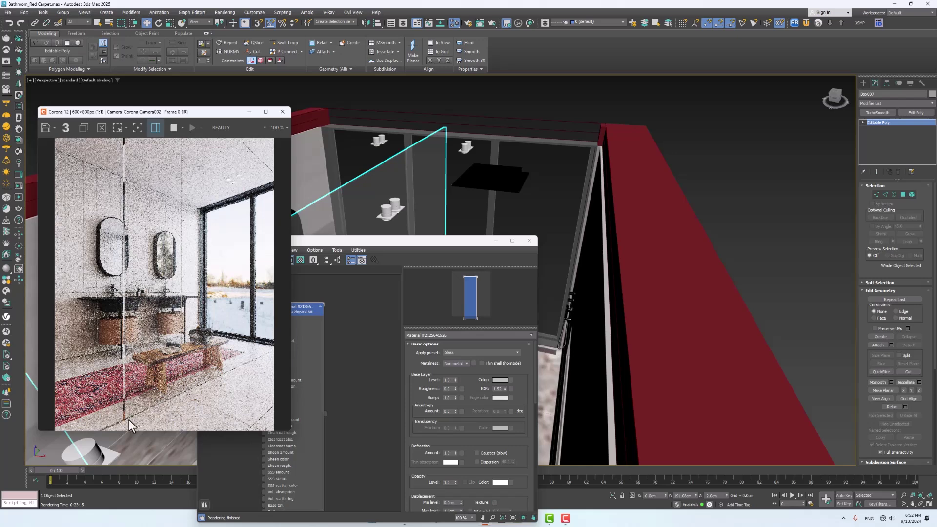
Try a volumetric absorption distance of 20 cm on the glass material, set it to 30 cm, and stop the interactive render
drag(351, 239, 411, 176)
drag(535, 373, 530, 276)
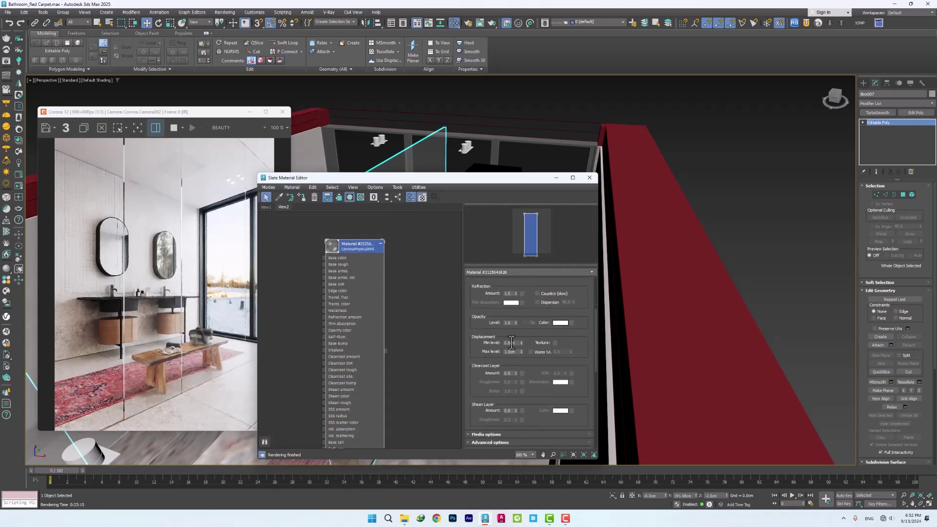
click(481, 435)
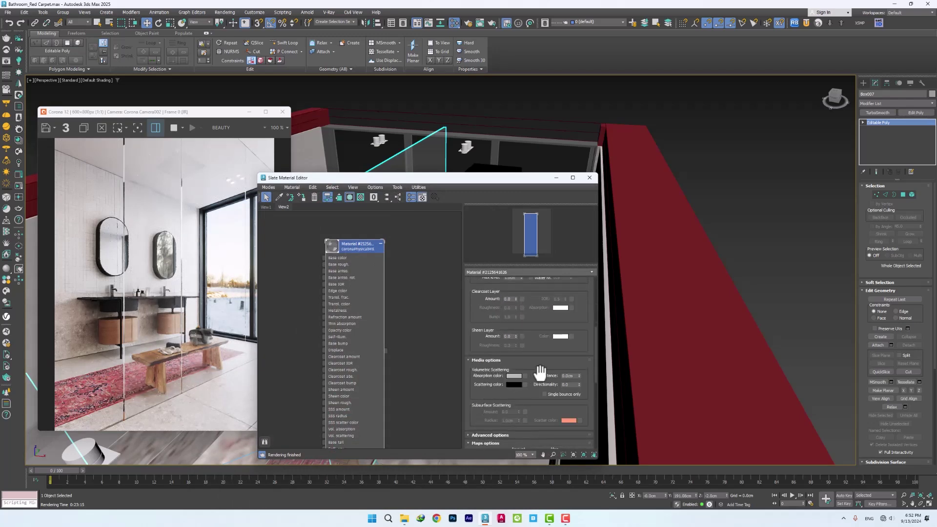
double_click(575, 375)
text(20)
key(Return)
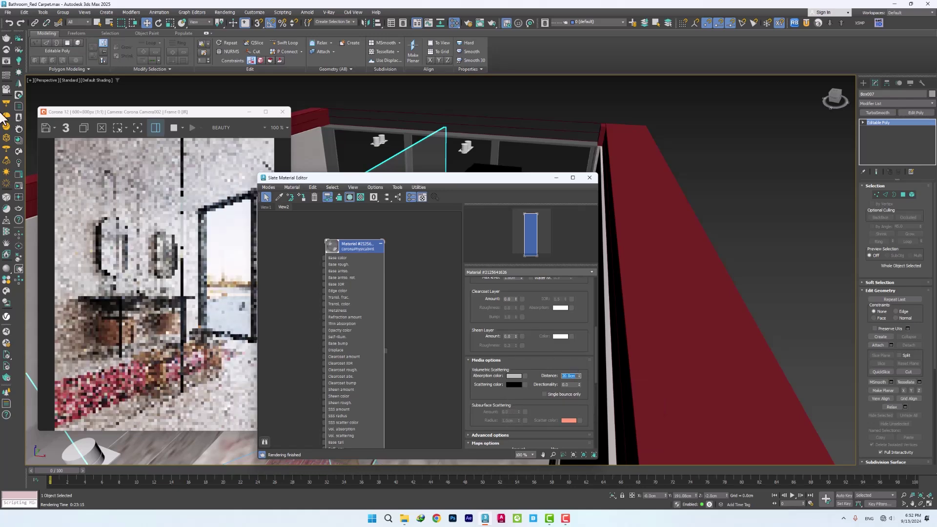
double_click(573, 376)
text(30)
key(Return)
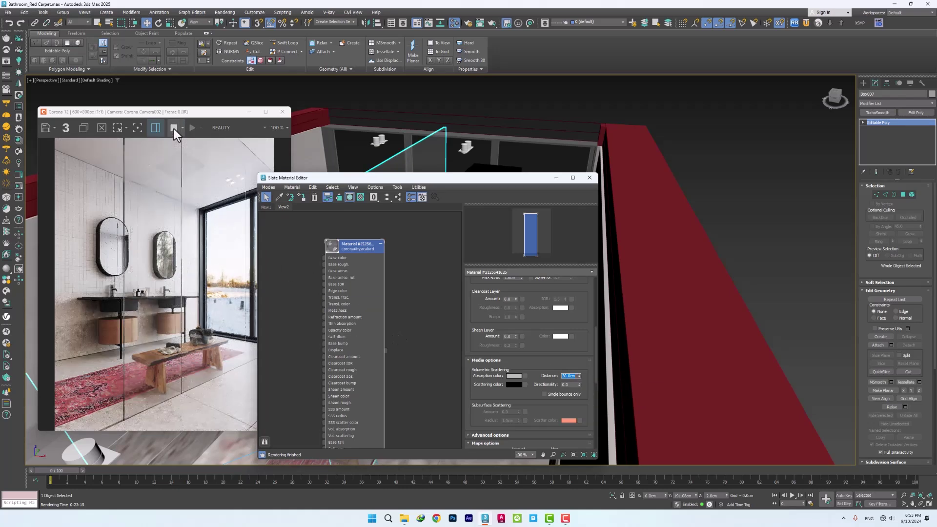
click(173, 128)
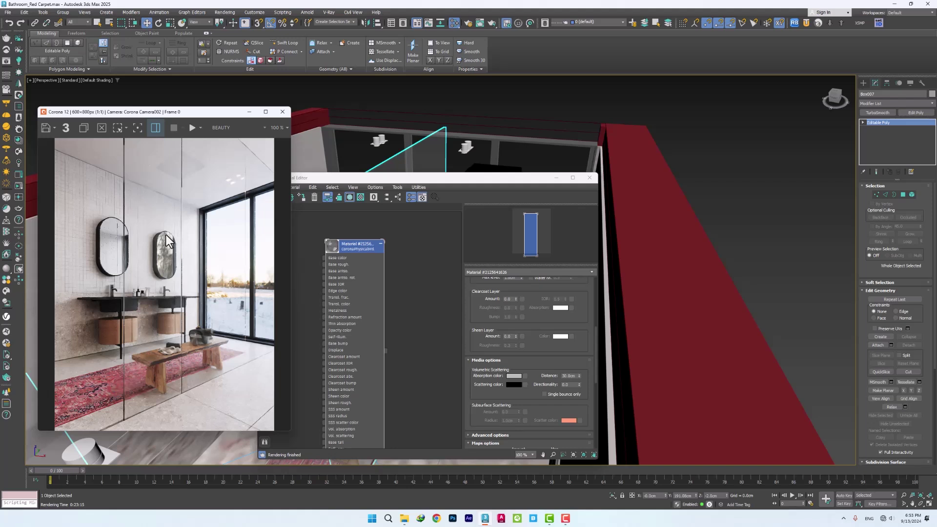
Duplicate the glass material node and apply the Glass frosted preset to the copy
click(409, 272)
scroll(412, 265, down, 3)
shift+drag(324, 255, 411, 248)
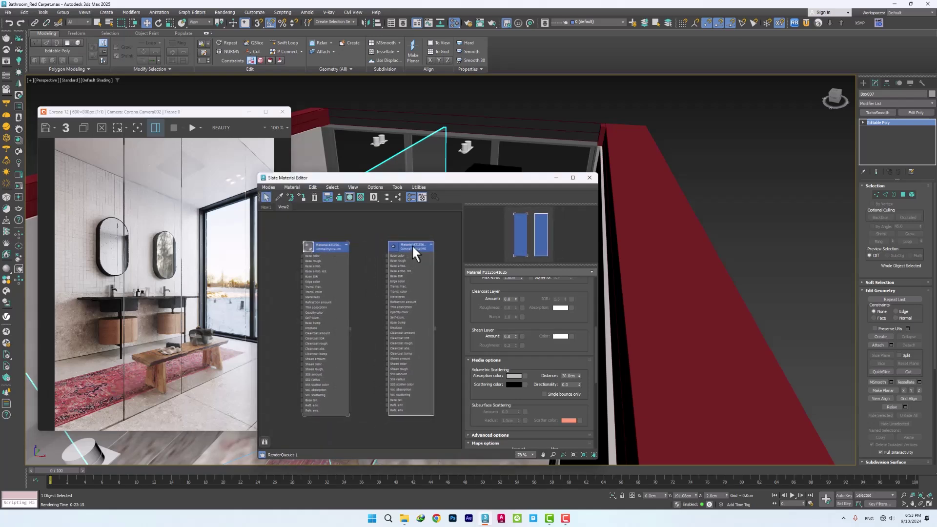
double_click(410, 245)
click(549, 289)
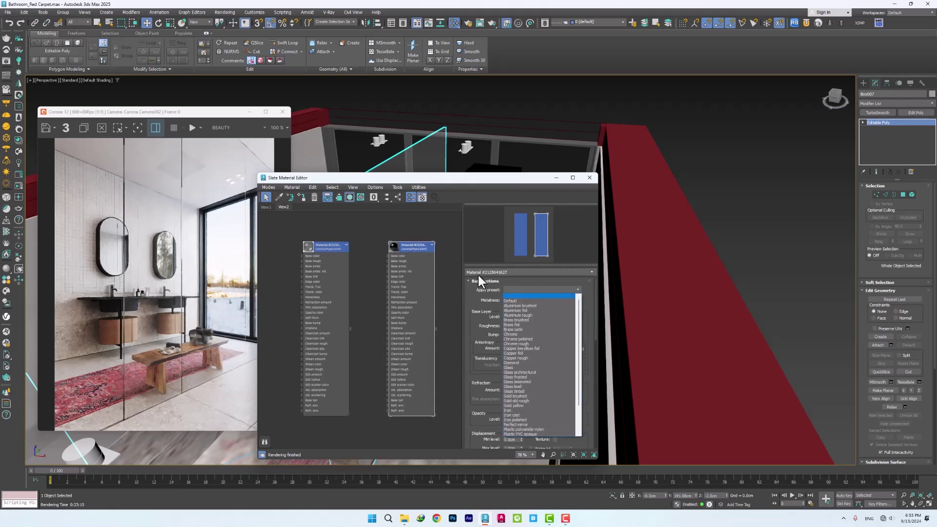
click(529, 377)
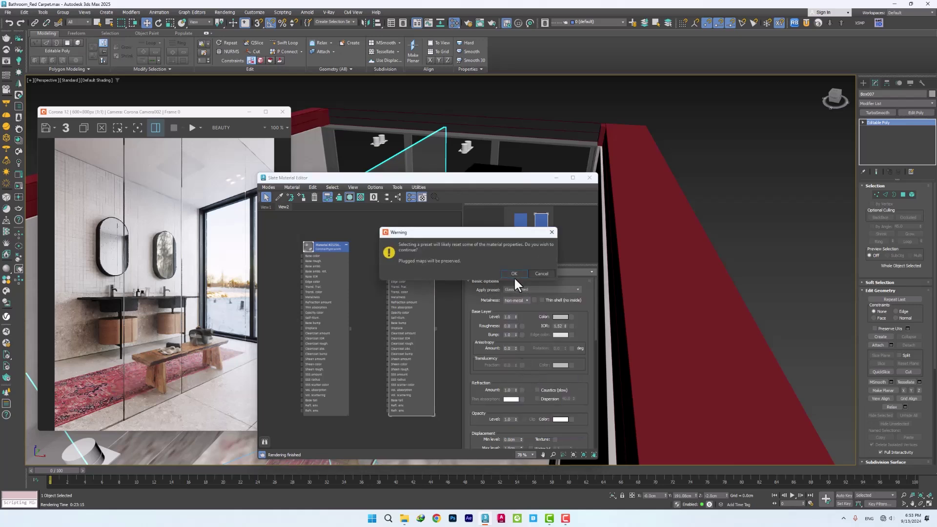
click(514, 274)
Assign the frosted glass material to the selected partition and restart interactive rendering
right_click(407, 244)
click(421, 258)
double_click(333, 245)
click(202, 139)
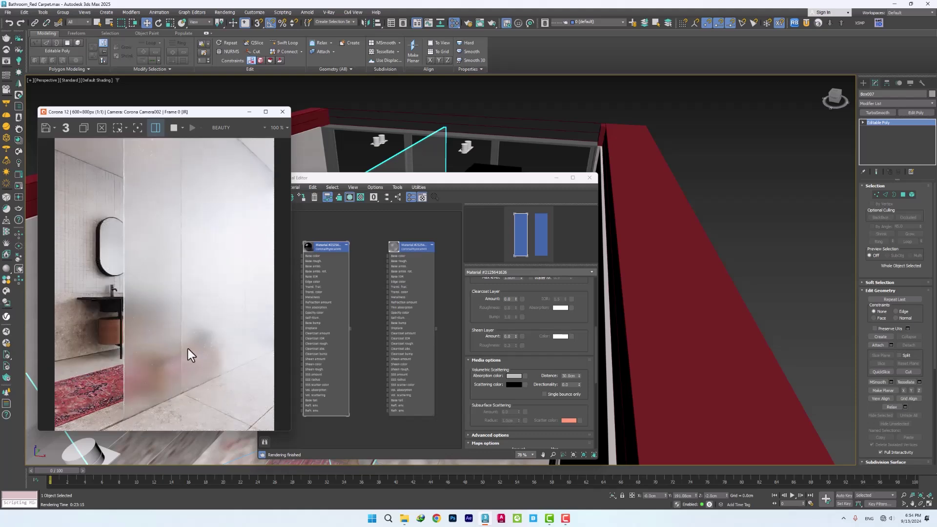
Try a base layer roughness of 0.6 on the frosted glass material
double_click(406, 245)
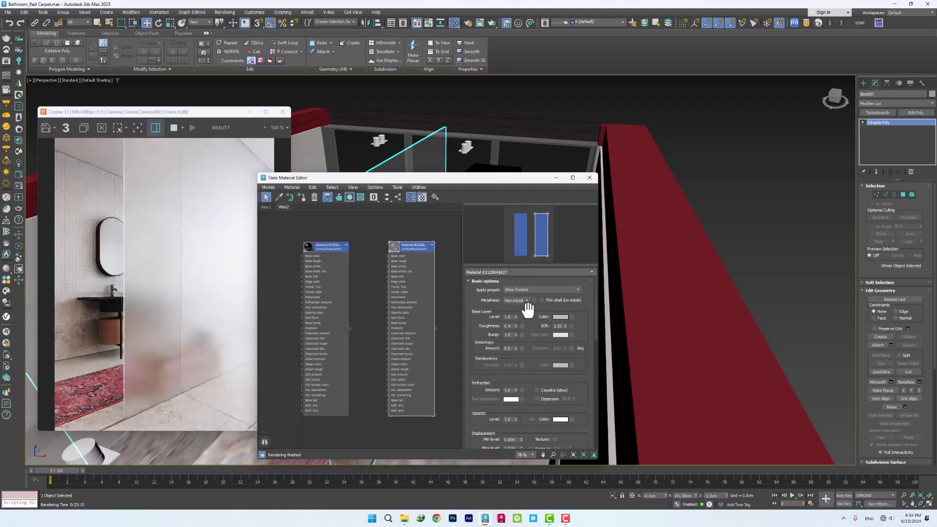
scroll(526, 317, down, 1)
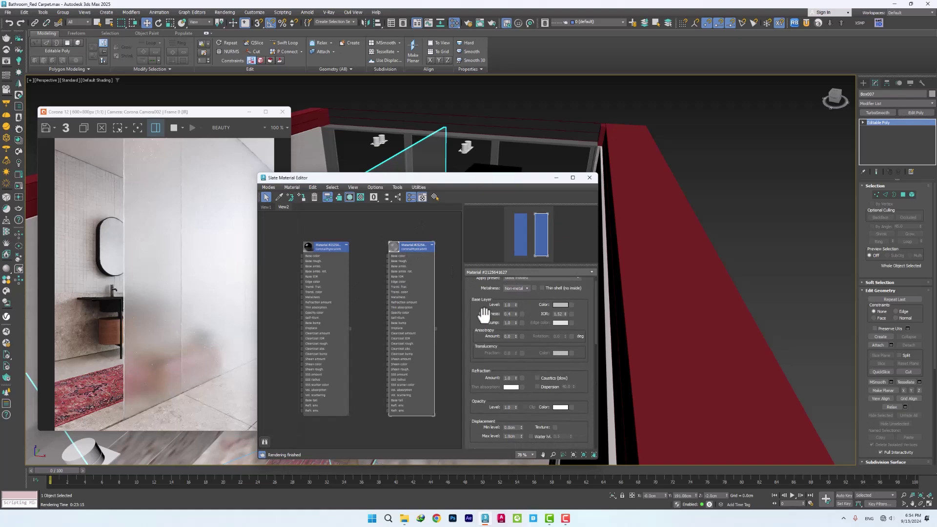
double_click(508, 313)
key(Return)
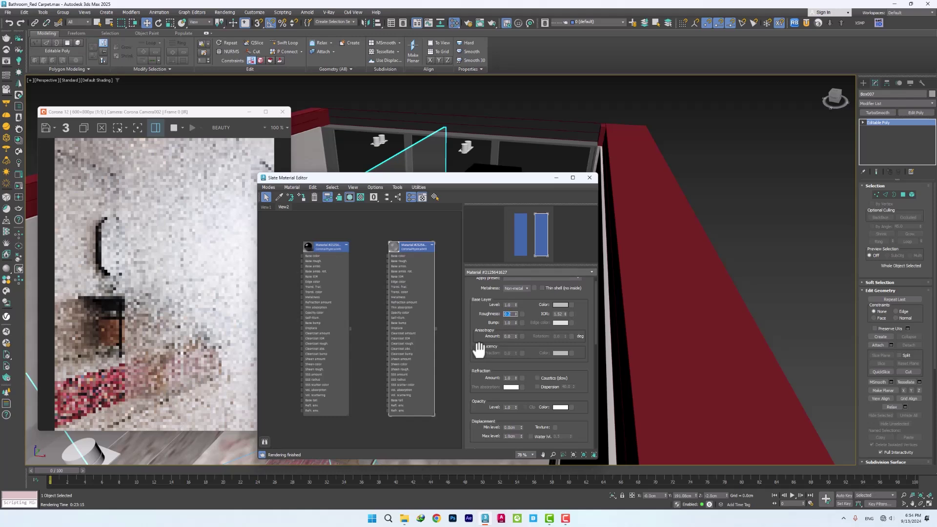
text(.6)
key(Return)
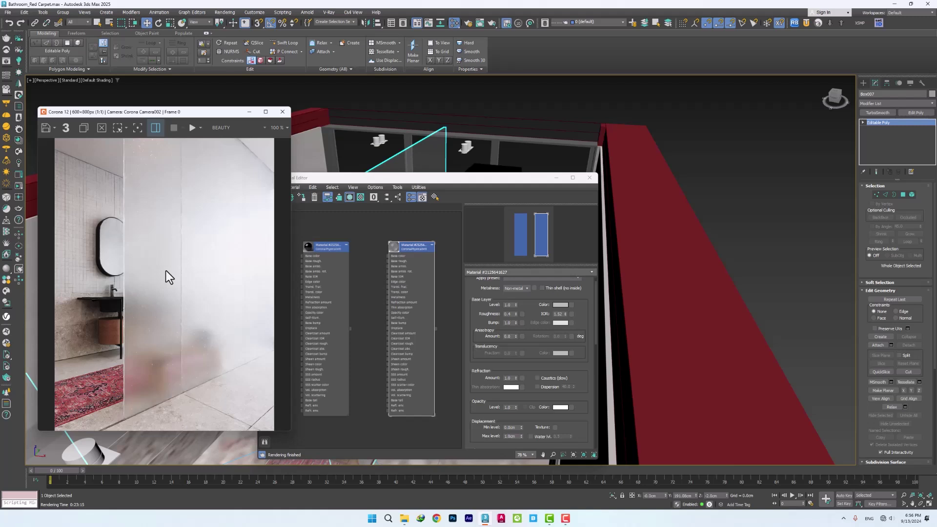
Minimize the material editor and draw a Corona Decal about 43 cm high across the glass partition with AutoGrid on
click(555, 178)
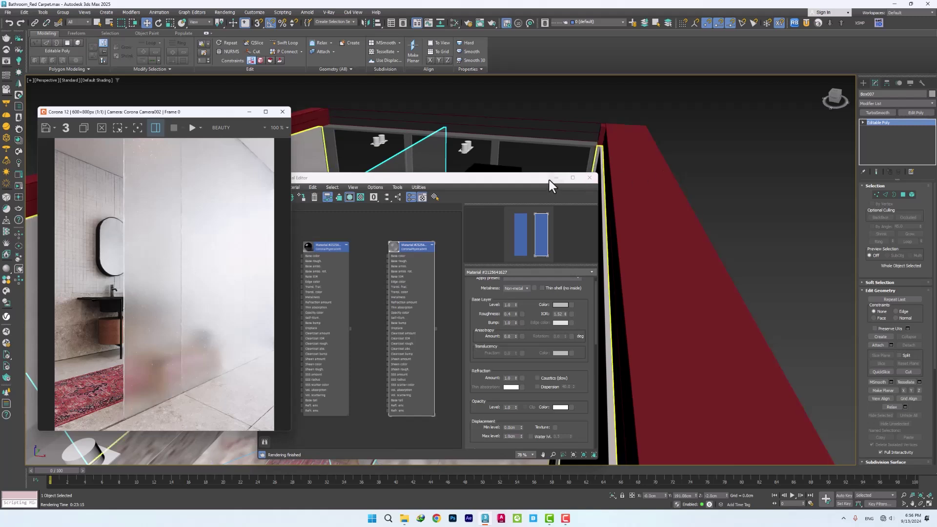
click(864, 83)
click(881, 104)
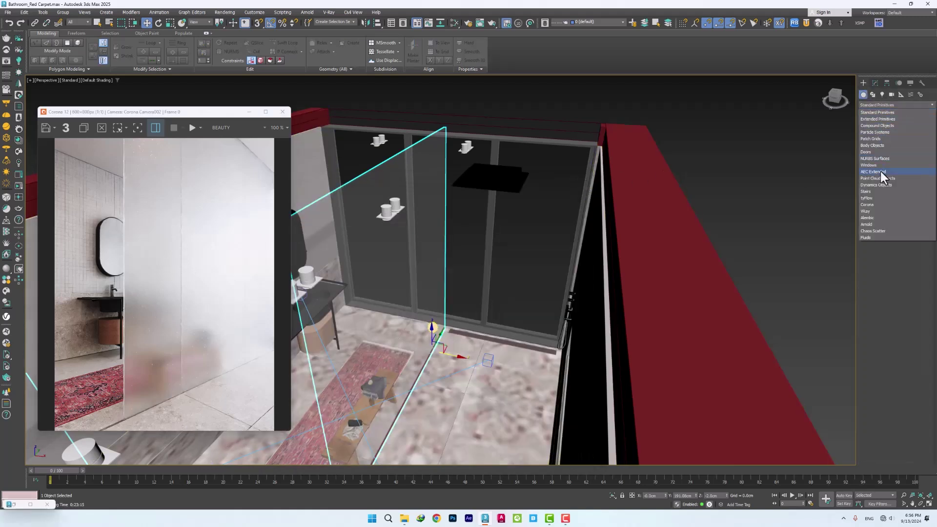
click(878, 205)
click(909, 139)
click(890, 123)
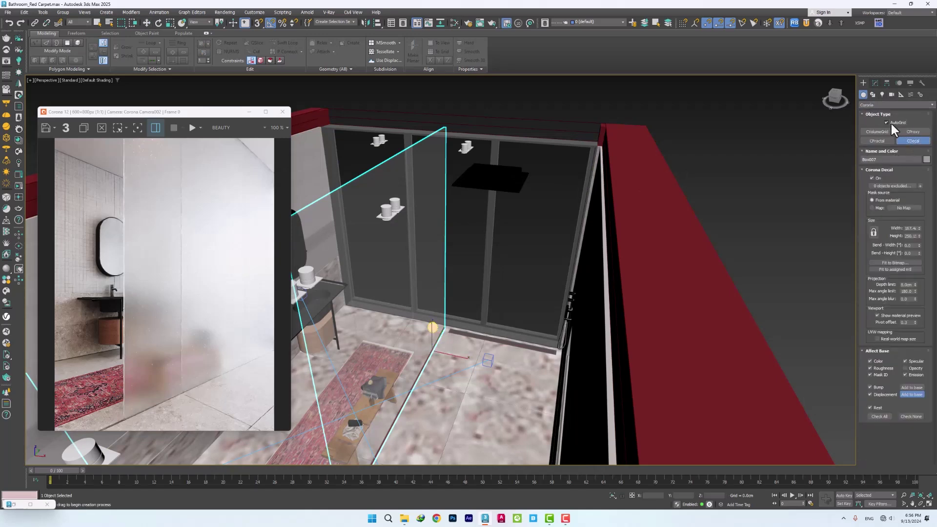
alt+middle_drag(422, 286, 440, 302)
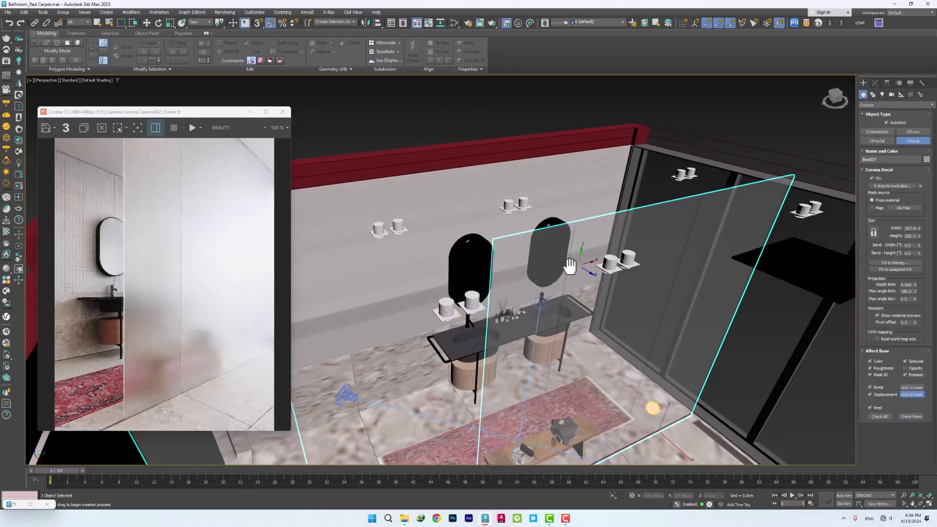
middle_drag(583, 260, 483, 277)
drag(398, 392, 697, 320)
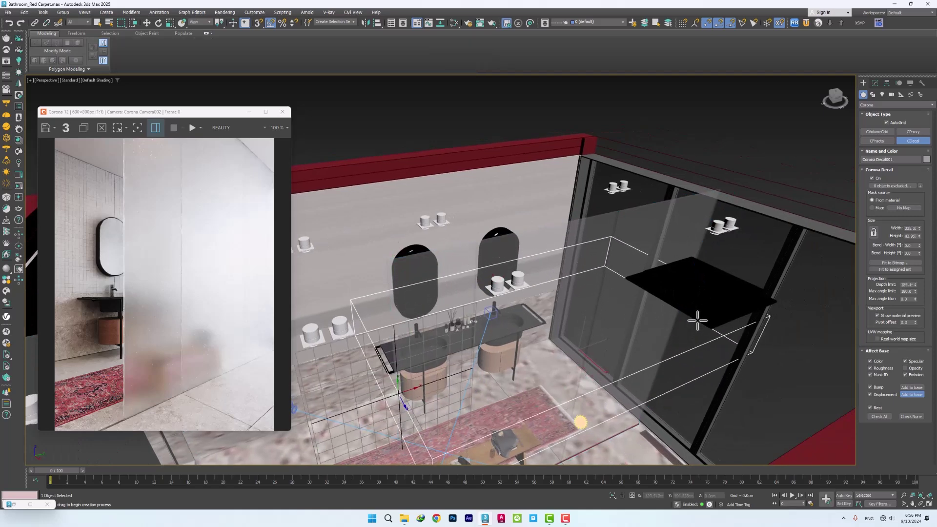
Finish decal creation and shift the decal sideways over the partition area in the top view
alt+middle_drag(616, 337, 594, 326)
right_click(592, 325)
key(t)
scroll(542, 293, down, 8)
middle_drag(520, 226, 511, 264)
drag(507, 239, 541, 268)
scroll(513, 293, up, 5)
scroll(502, 360, down, 5)
scroll(505, 312, up, 3)
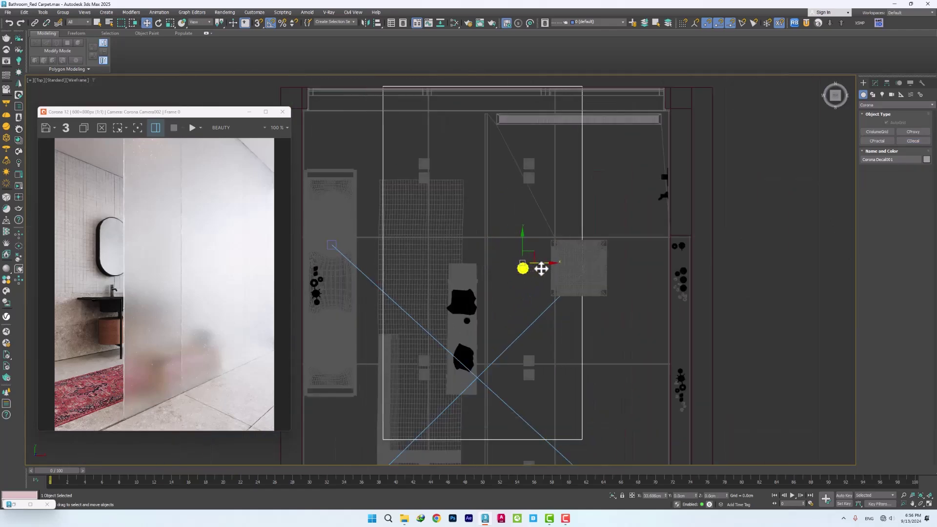
Set the decal's projection depth limit to 4 cm
click(876, 83)
drag(916, 301, 917, 342)
text(4)
key(Return)
Move the decal sideways in the top view until its projection volume straddles the thickness of the glass partition
drag(544, 264, 507, 271)
scroll(485, 274, up, 8)
drag(526, 187, 528, 189)
scroll(522, 248, down, 10)
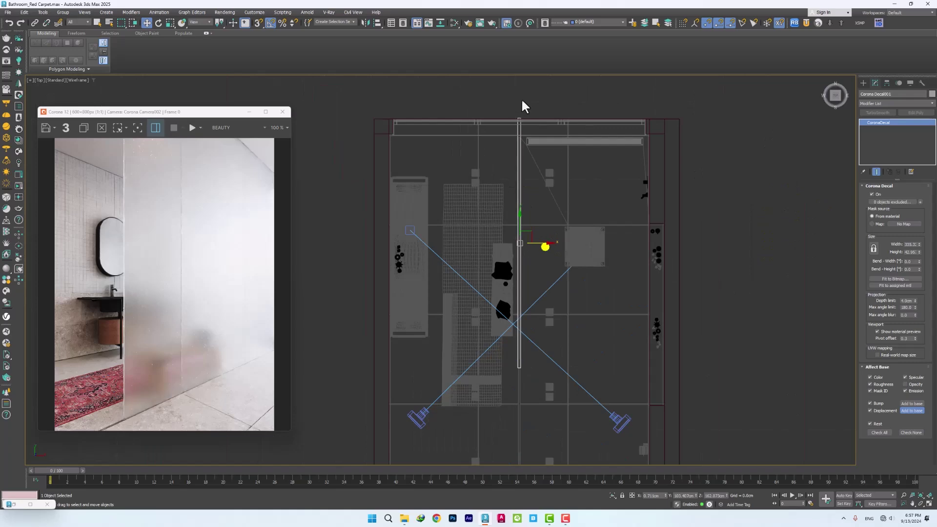
scroll(519, 122, up, 5)
scroll(518, 122, down, 3)
middle_drag(541, 390, 533, 250)
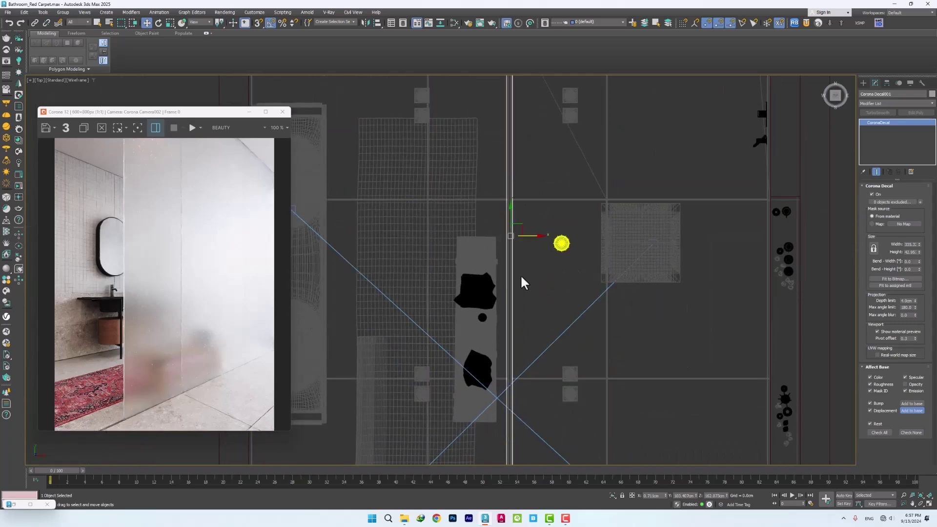
scroll(517, 244, up, 3)
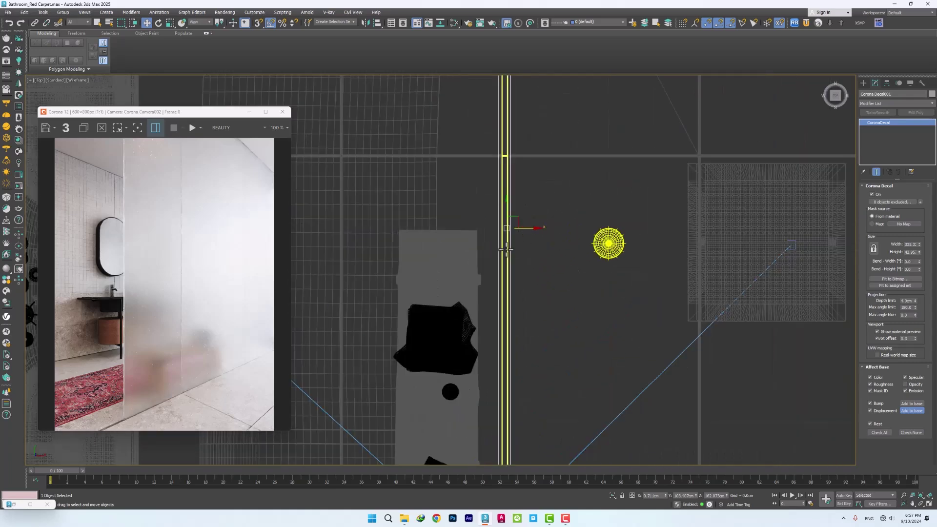
scroll(508, 232, up, 4)
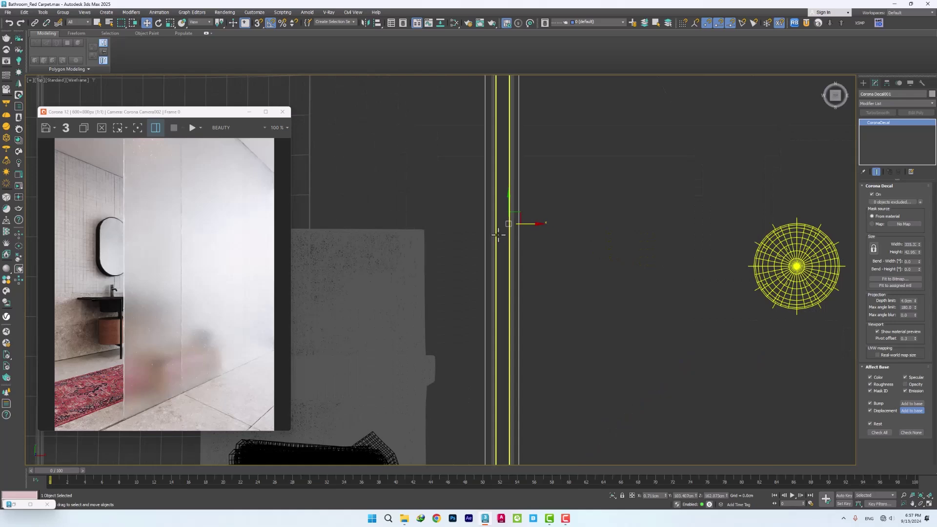
scroll(497, 234, down, 3)
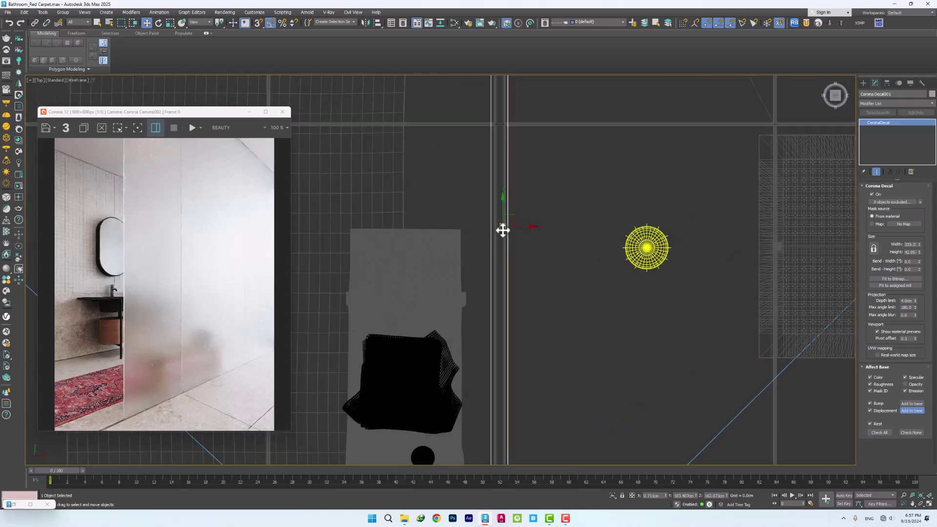
scroll(508, 228, up, 3)
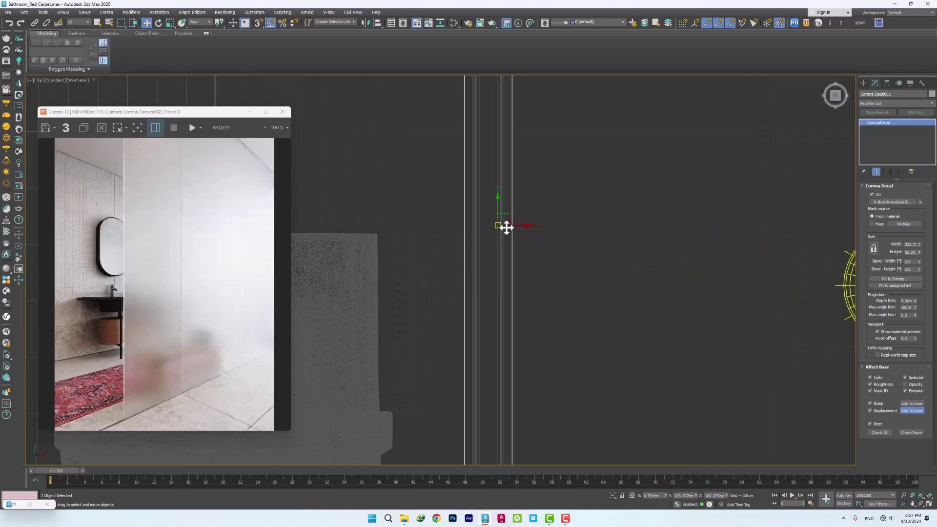
scroll(512, 271, down, 4)
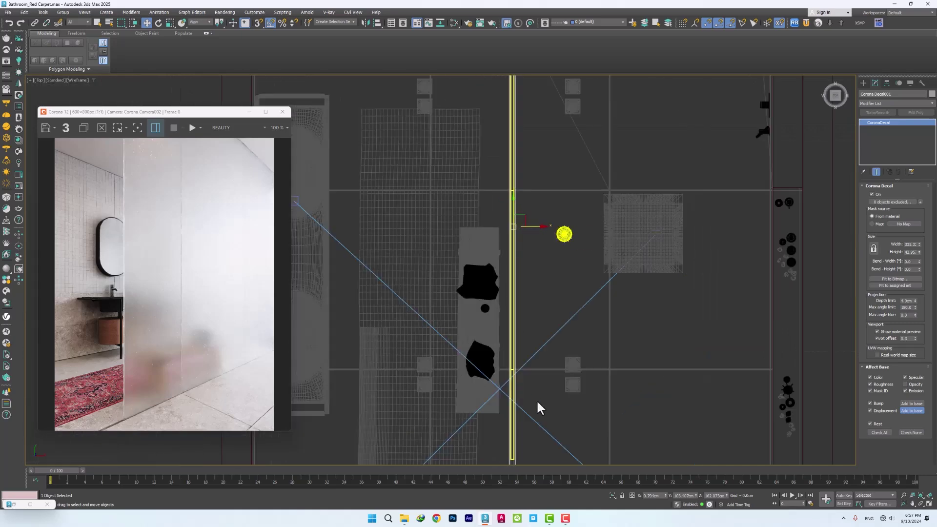
scroll(512, 341, up, 4)
In the perspective view, restrict the decal to the glass partition through its Include list
key(p)
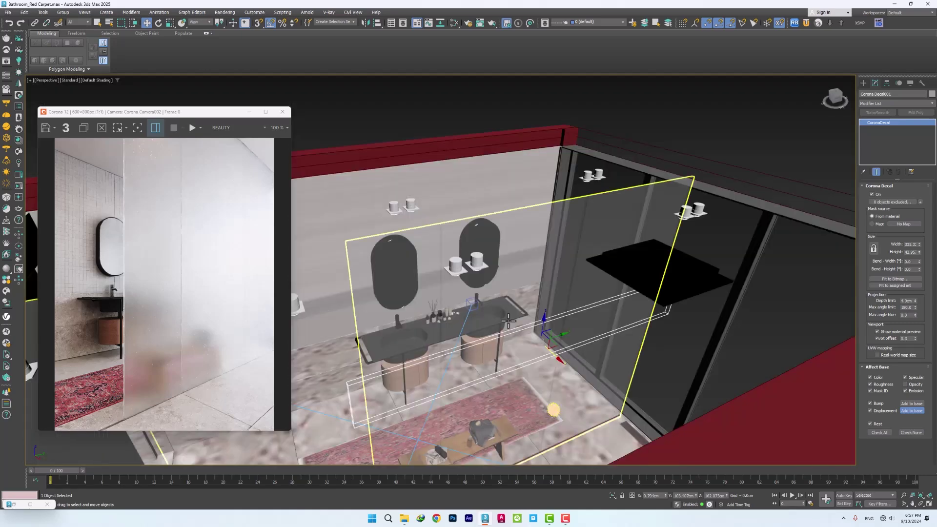
alt+middle_drag(642, 320, 506, 351)
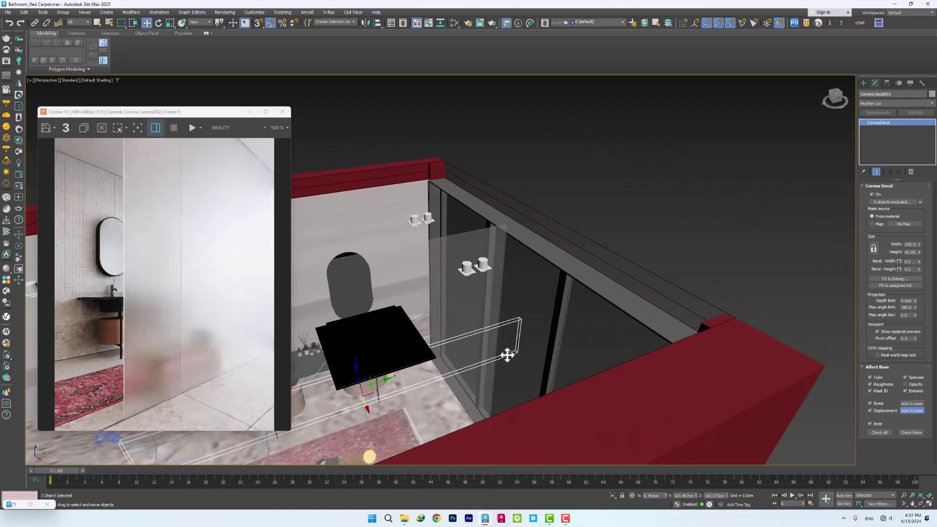
alt+middle_drag(524, 315, 524, 358)
scroll(520, 316, down, 4)
alt+middle_drag(399, 340, 451, 367)
scroll(451, 366, up, 3)
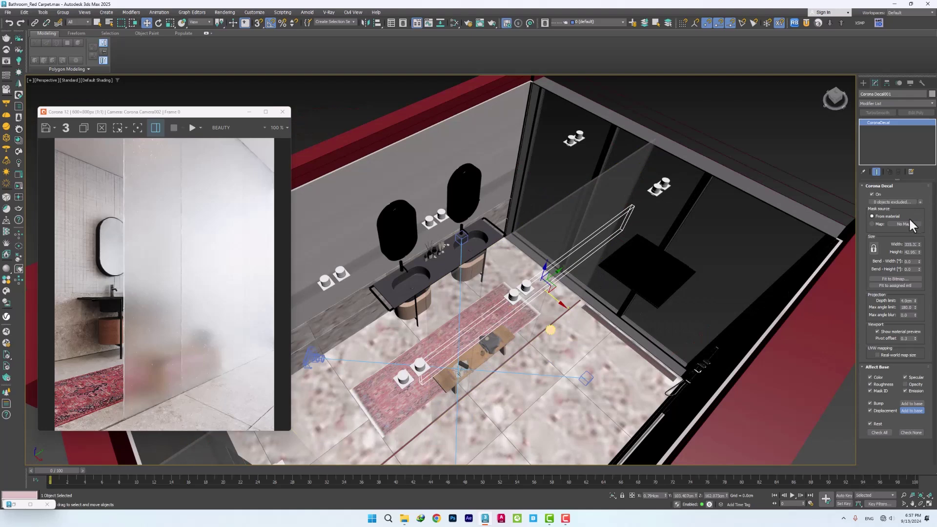
click(894, 202)
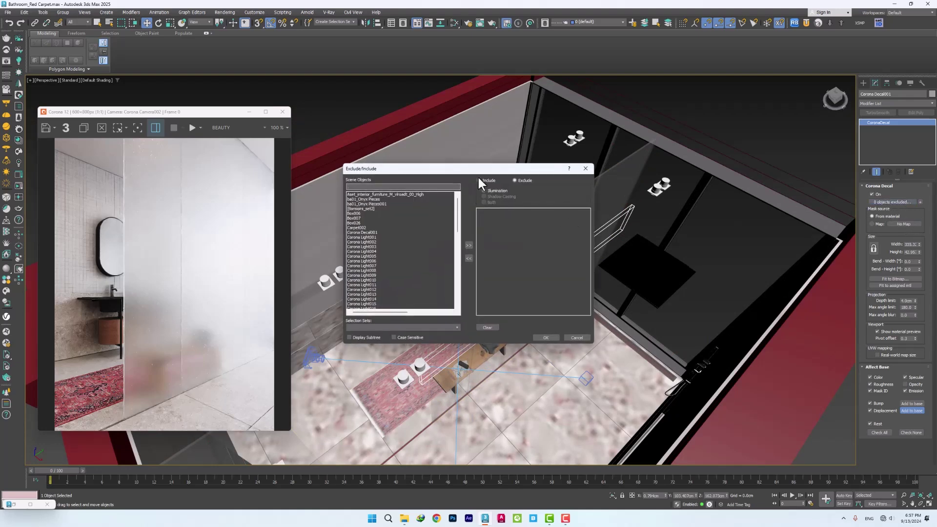
click(545, 337)
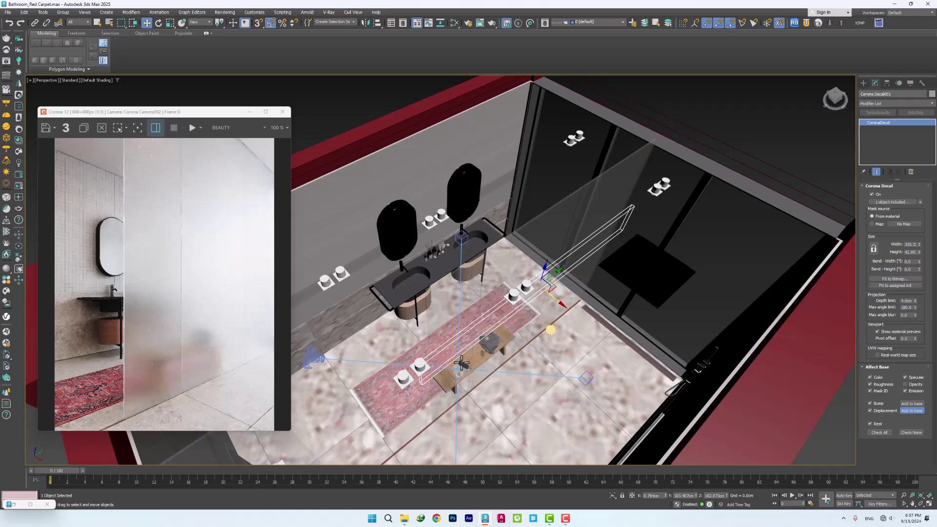
Increase the decal's height to about 75 cm and lower it to the bottom part of the glass partition
mouse_move(457, 360)
middle_down()
mouse_move(470, 331)
mouse_move(455, 342)
middle_up()
drag(918, 251, 916, 246)
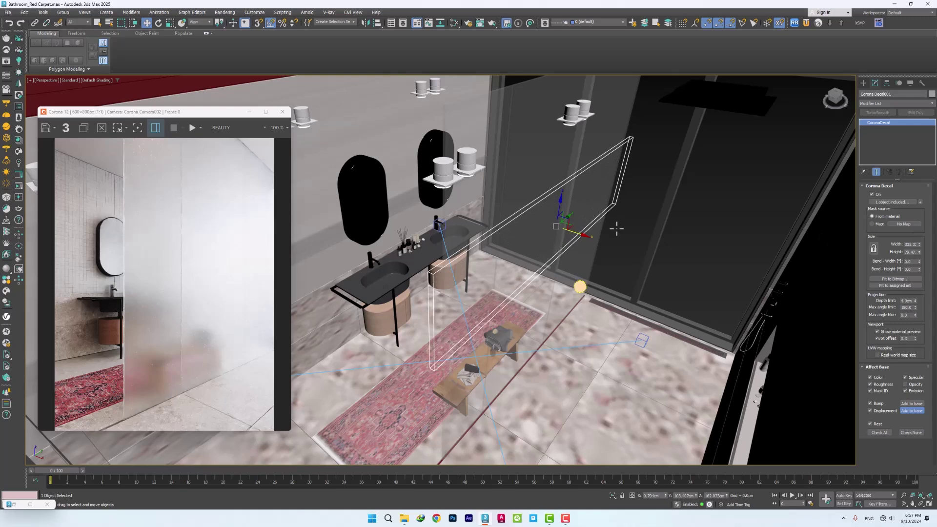
drag(561, 207, 547, 273)
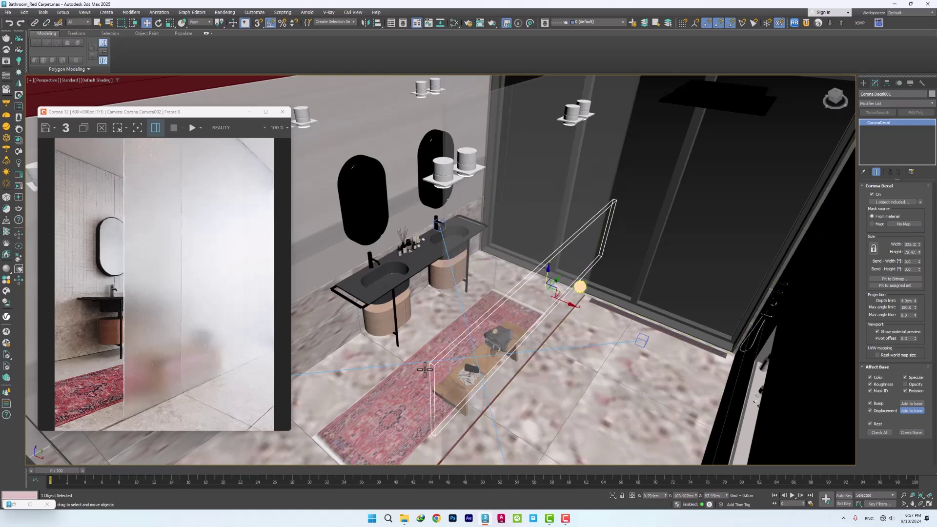
scroll(454, 385, up, 4)
alt+middle_drag(444, 402, 424, 279)
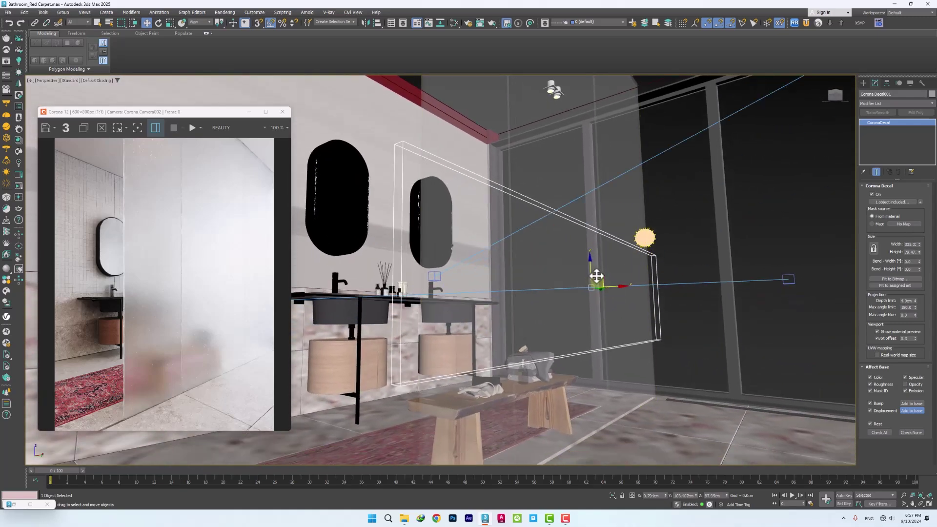
drag(592, 270, 589, 305)
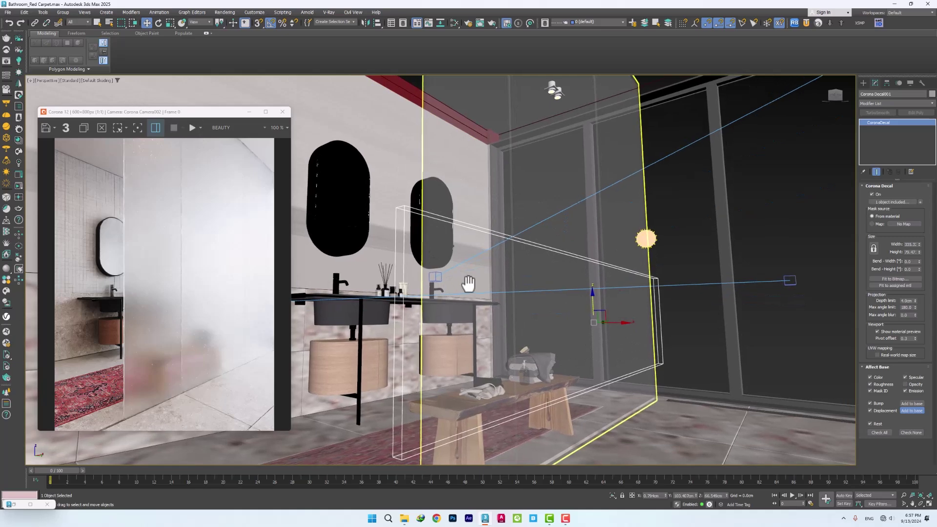
Assign the clear glass material to the partition panel and the frosted glass material to the decal
key(m)
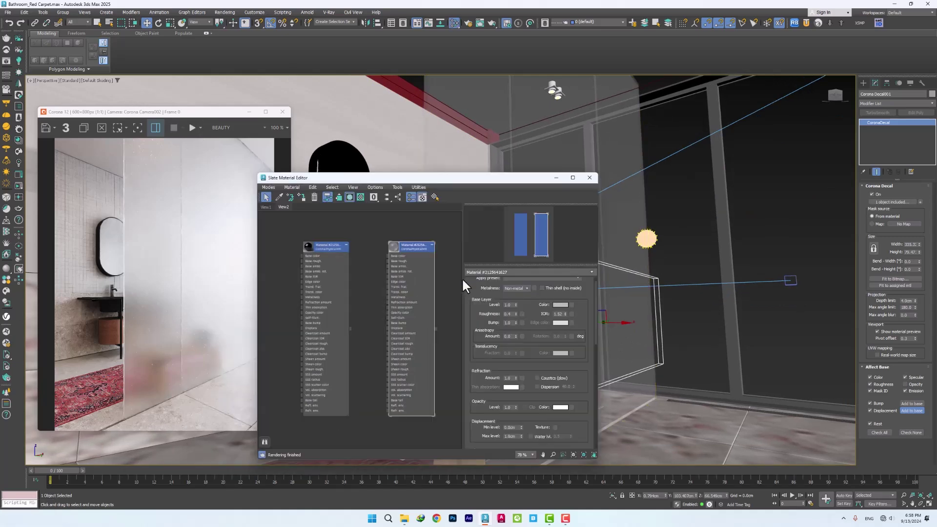
click(482, 125)
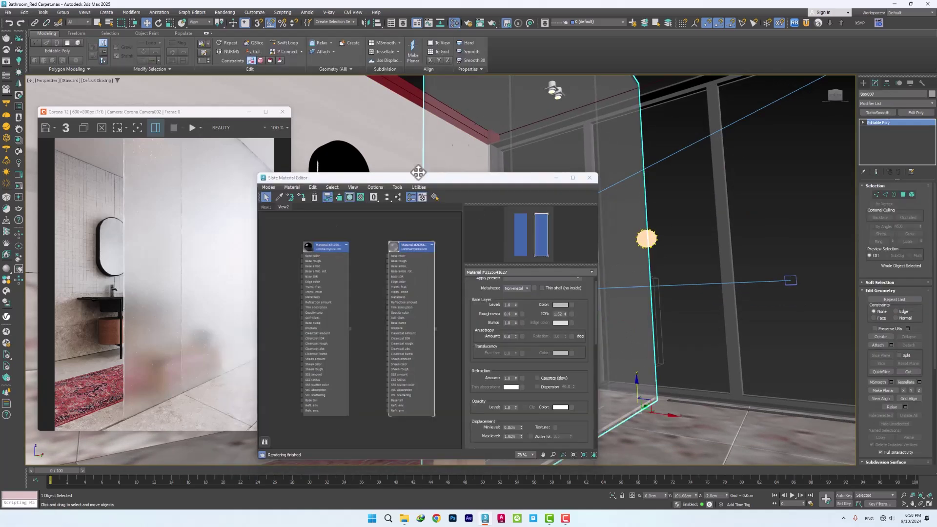
right_click(323, 245)
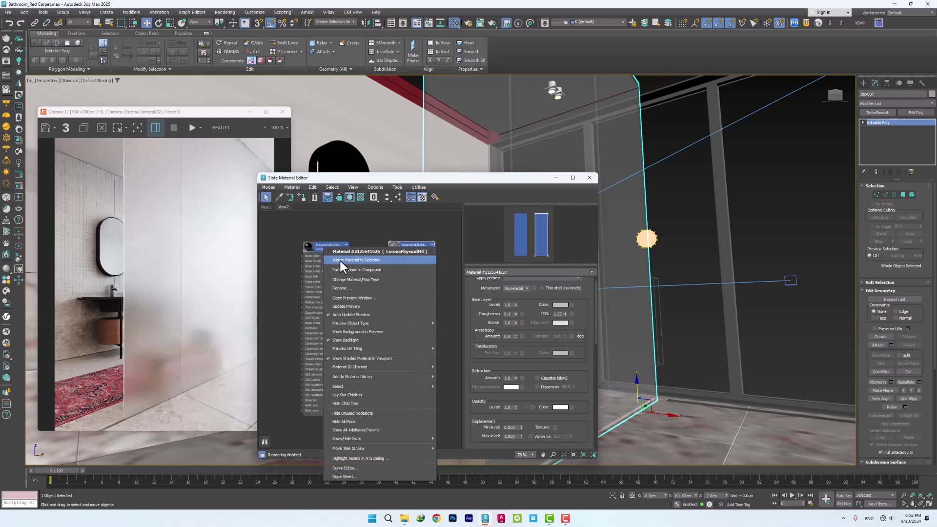
click(340, 260)
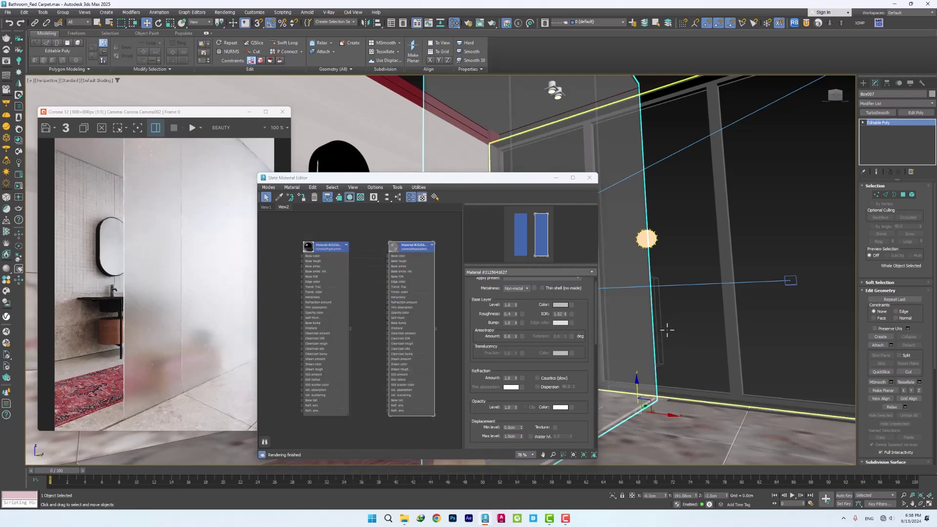
click(655, 372)
right_click(420, 246)
click(437, 260)
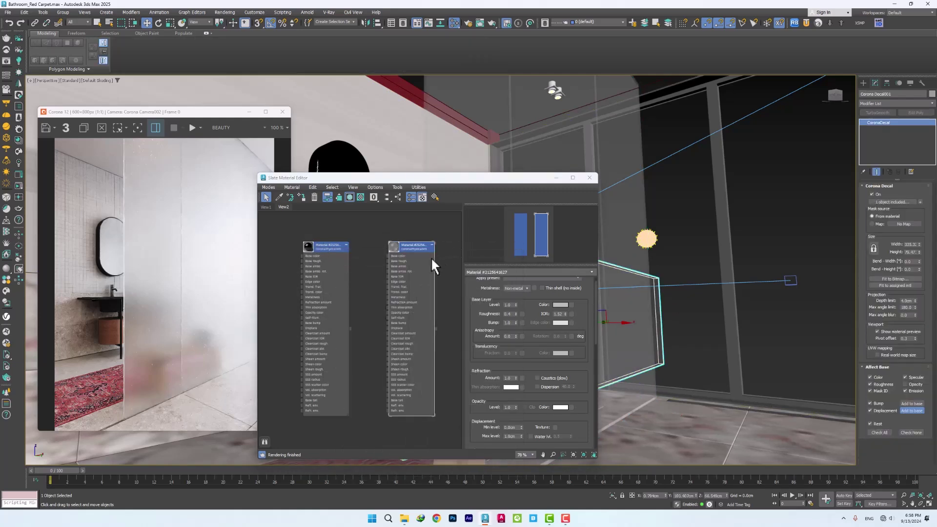
Start interactive rendering of the partition and minimize the material editor
click(200, 128)
click(201, 147)
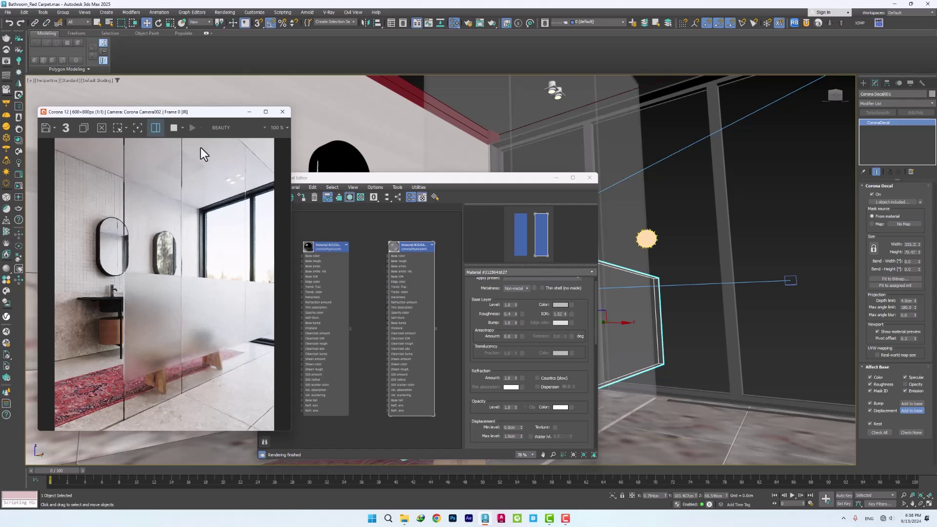
key(m)
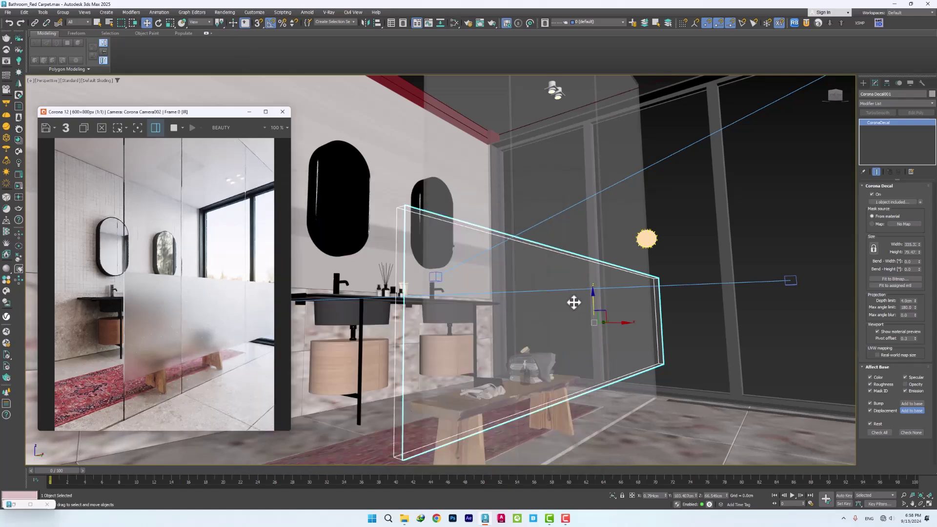
Clone the decal upward along the partition and reduce the clone's height to about 4.8 cm
shift+drag(598, 325, 592, 179)
click(469, 289)
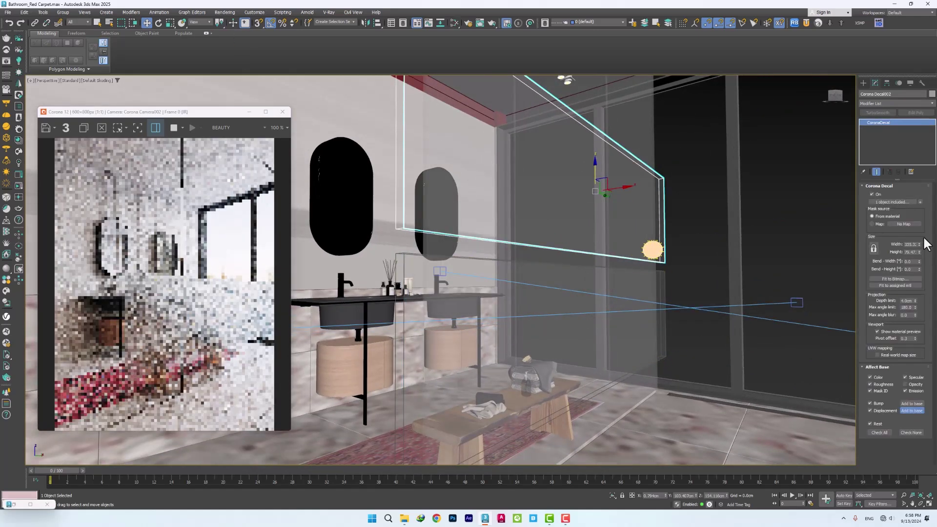
drag(920, 251, 920, 282)
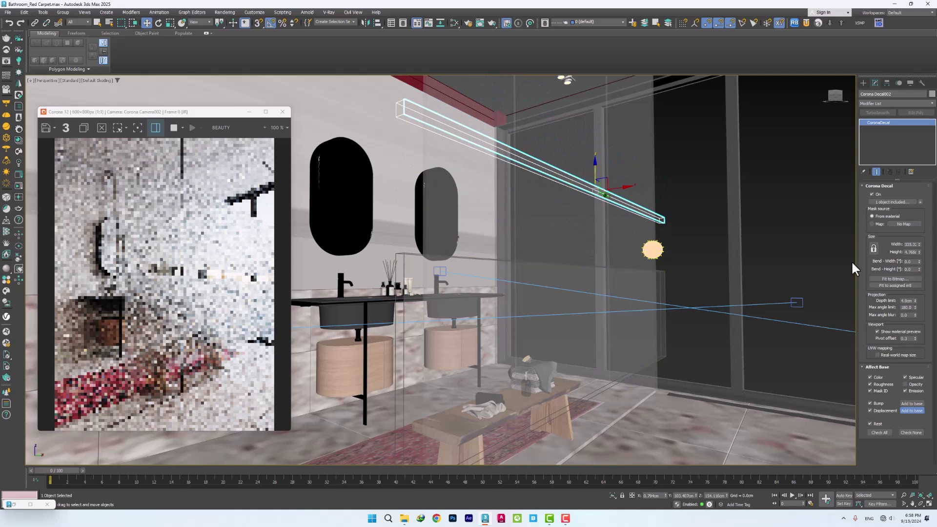
Lower the thin decal to just above the tall one and clone it upward as two evenly spaced instances
mouse_move(596, 166)
mouse_down()
mouse_move(595, 226)
mouse_move(596, 205)
mouse_up()
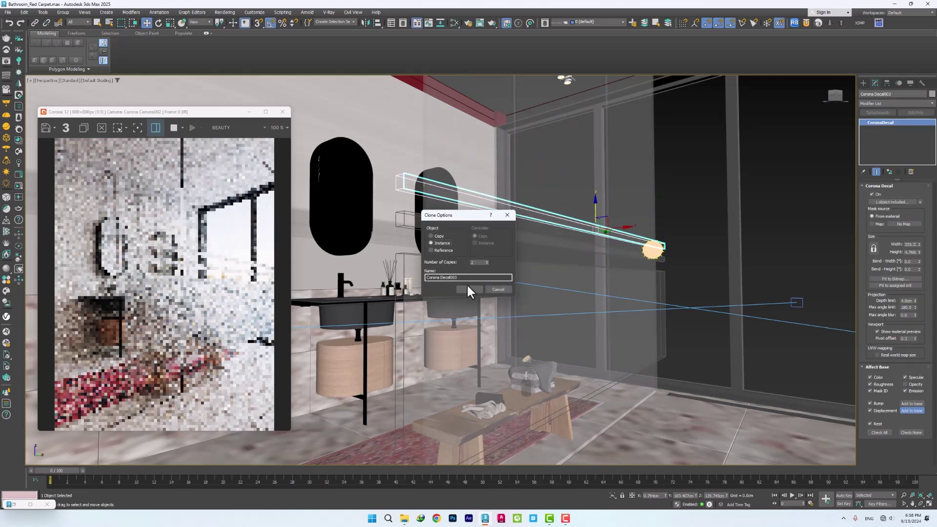
click(469, 290)
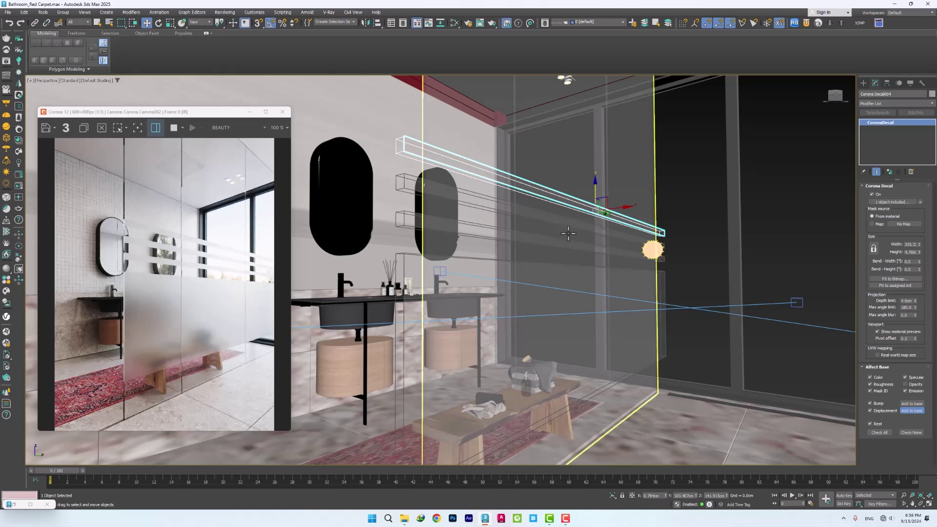
Stop the interactive rendering and duplicate the frosted glass material node beside the original
click(171, 127)
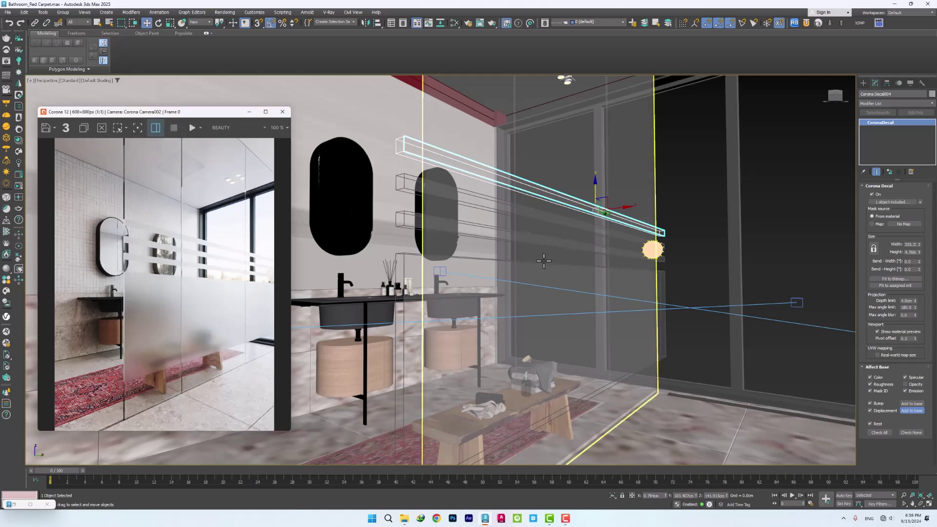
key(m)
middle_drag(412, 241, 356, 236)
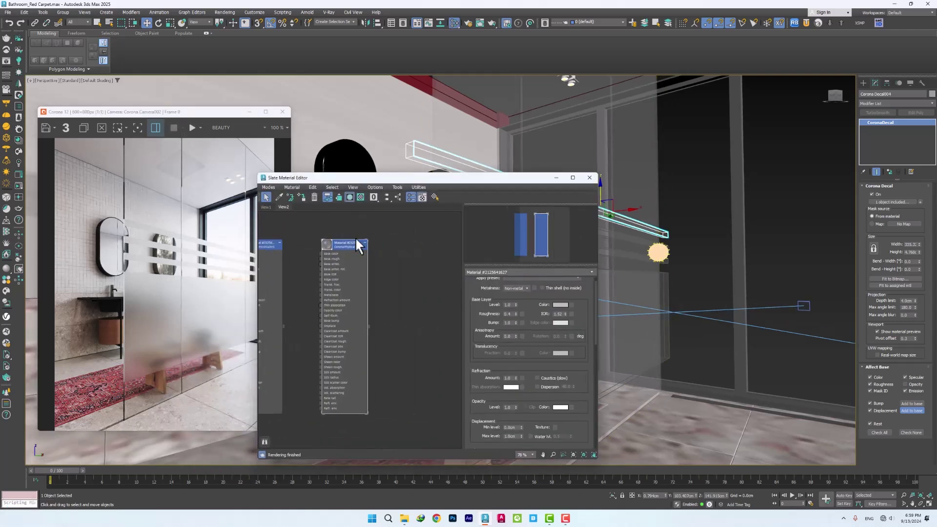
shift+drag(346, 241, 454, 242)
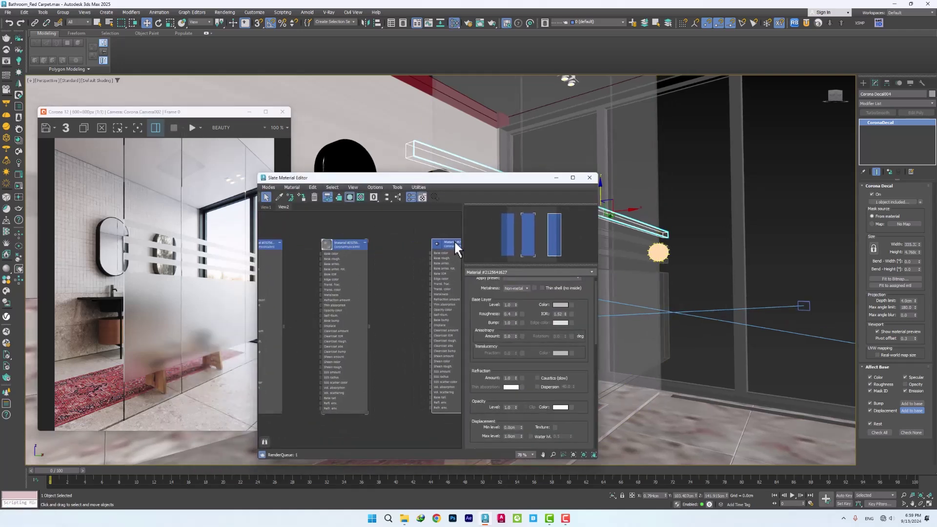
middle_drag(453, 245, 385, 244)
drag(385, 244, 408, 245)
middle_drag(351, 301, 347, 300)
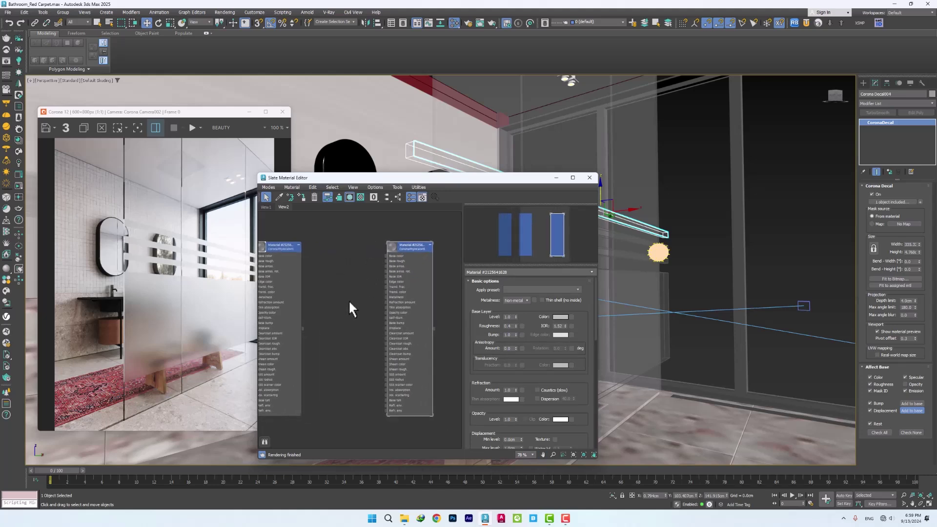
Add a Gradient Ramp map between the two frosted glass material nodes
right_click(350, 303)
mouse_move(373, 314)
mouse_move(432, 322)
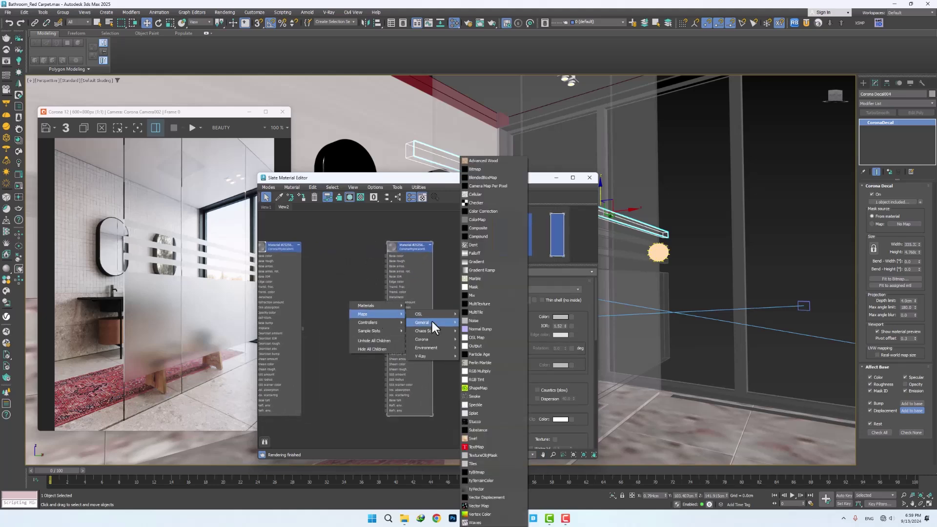
click(482, 270)
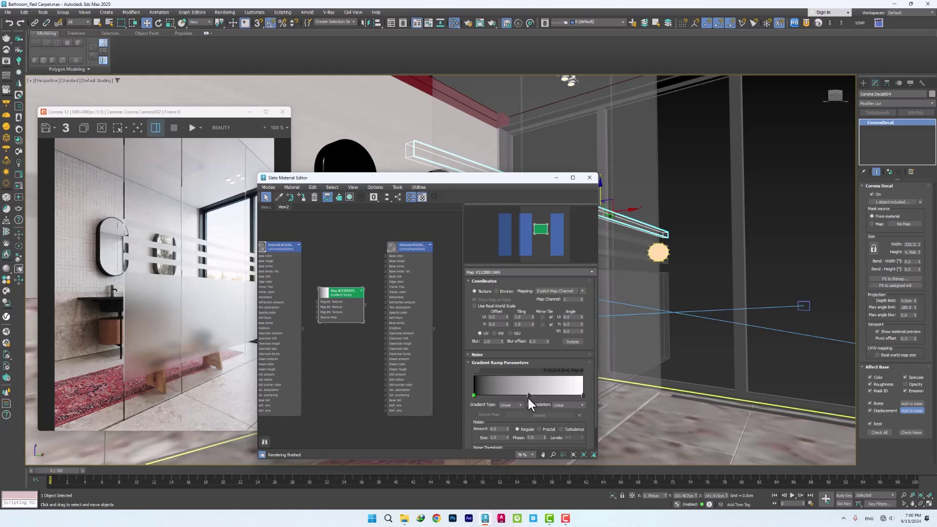
mouse_move(528, 394)
mouse_down()
mouse_move(554, 394)
mouse_move(530, 393)
mouse_up()
click(549, 395)
right_click(548, 395)
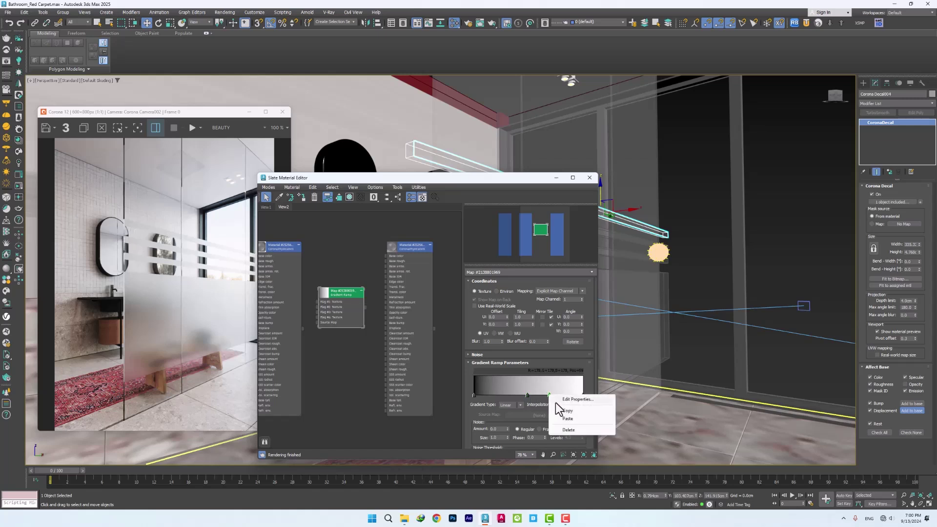
click(567, 434)
Delete the three thin decals above the tall decal on the partition
middle_drag(652, 247, 689, 267)
ctrl+click(685, 267)
ctrl+click(682, 286)
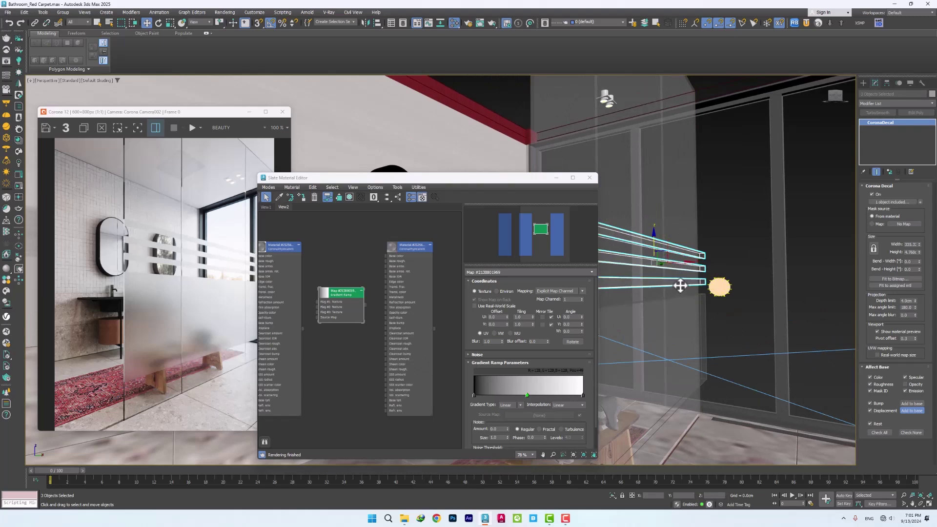
key(Delete)
Assign the duplicated frosted glass material to the tall decal and connect the Gradient Ramp to its opacity color
click(701, 311)
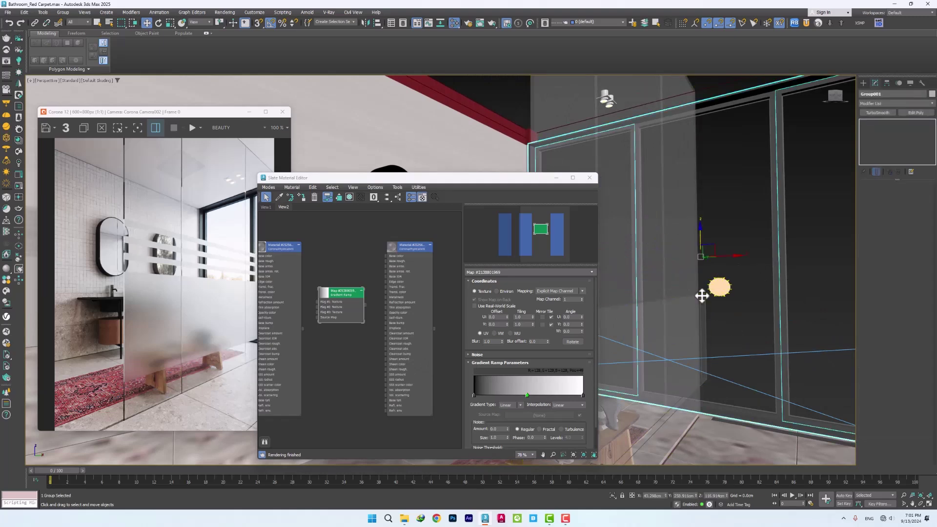
click(701, 297)
right_click(414, 246)
click(428, 258)
scroll(365, 303, up, 2)
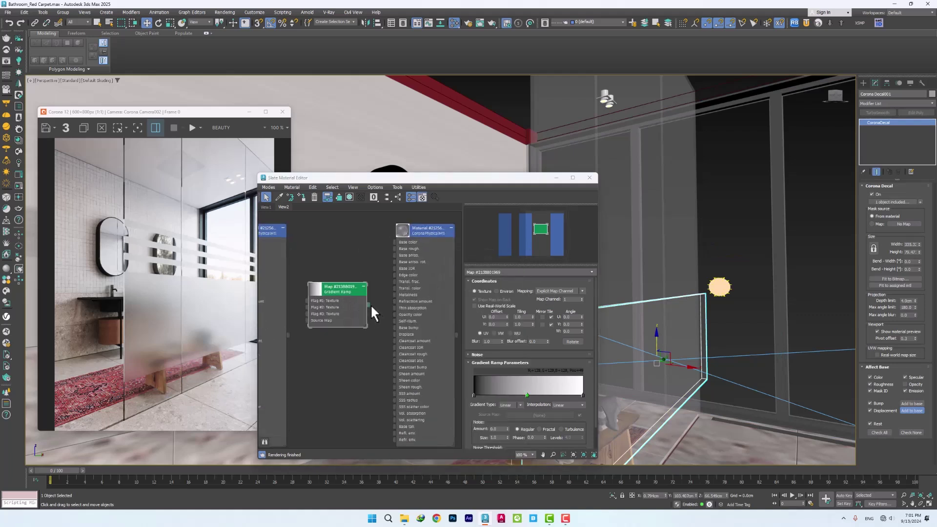
drag(368, 303, 406, 314)
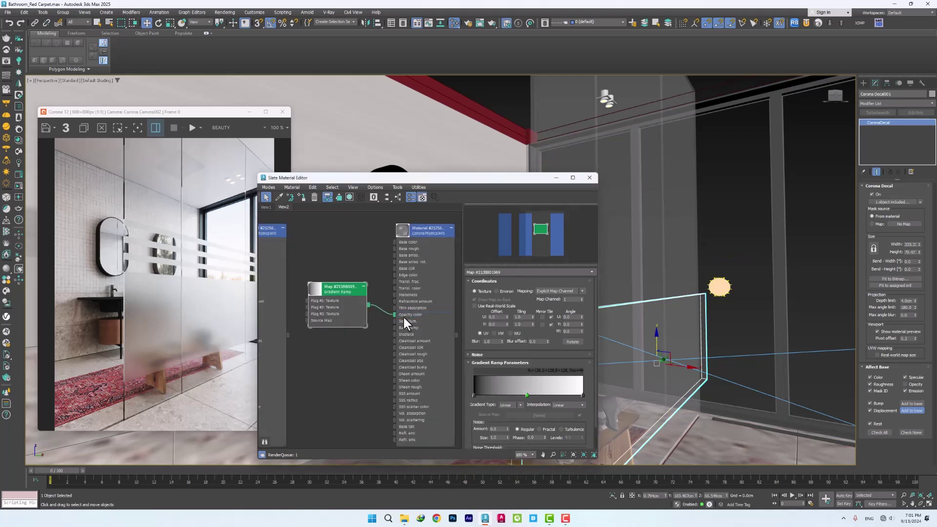
Isolate the tall decal together with the glass partition
scroll(677, 353, up, 4)
mouse_move(677, 352)
alt+middle_down()
mouse_move(722, 322)
mouse_move(707, 244)
mouse_move(662, 351)
alt+middle_up()
ctrl+click(704, 215)
key(alt+q)
scroll(713, 226, down, 3)
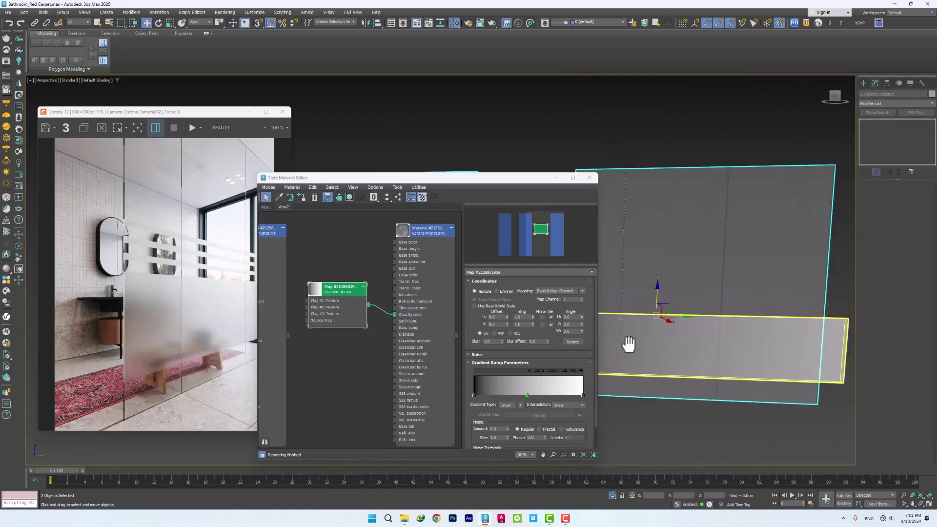
Increase the decal's height to about 281 cm and raise it so it covers the whole glass partition
click(747, 331)
drag(920, 231, 912, 148)
drag(742, 340, 742, 285)
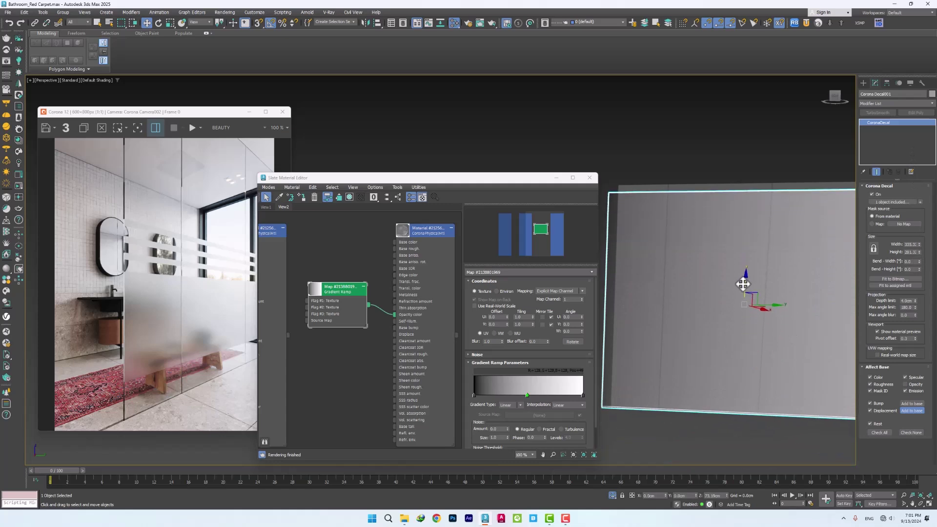
mouse_move(742, 286)
alt+middle_down()
mouse_move(707, 295)
mouse_move(747, 298)
alt+middle_up()
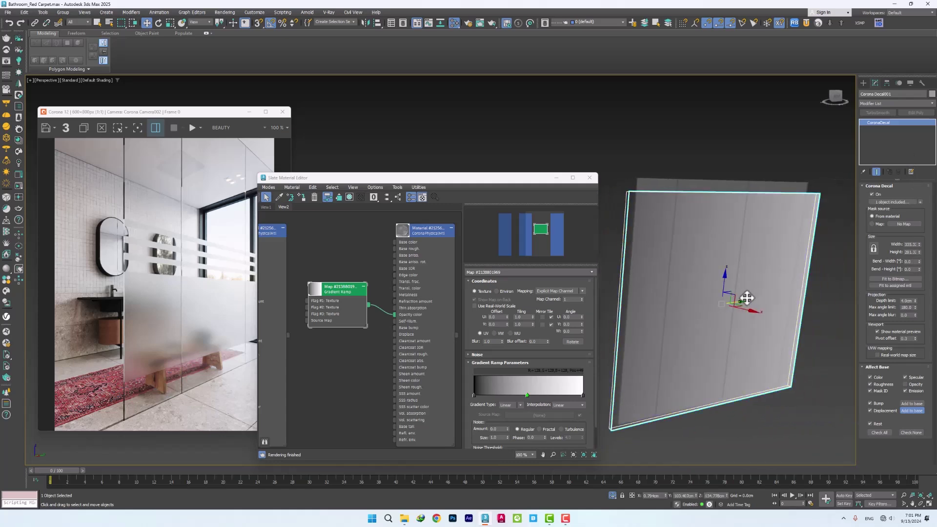
End the isolation of the decal and glass, and start the interactive rendering
click(778, 441)
key(alt+q)
scroll(759, 414, down, 2)
middle_drag(703, 383, 692, 377)
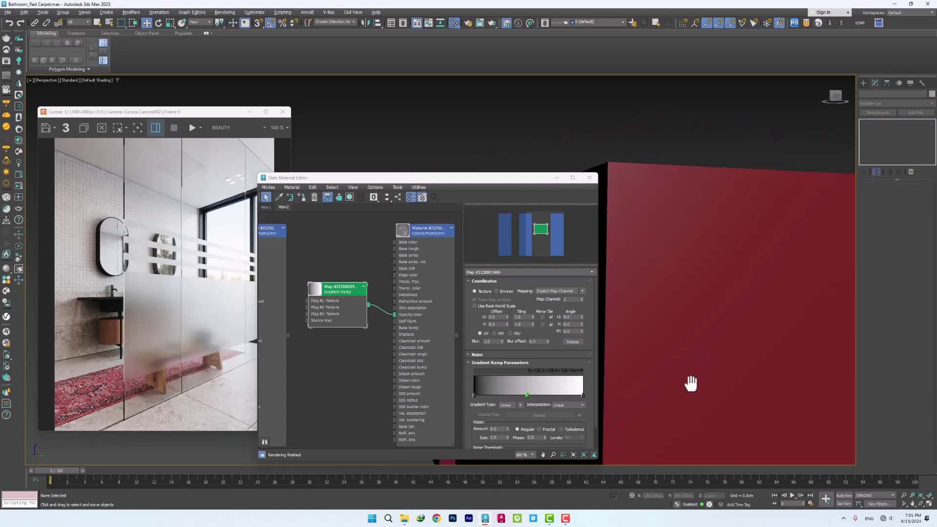
scroll(692, 374, down, 3)
alt+middle_drag(689, 342, 676, 371)
scroll(680, 324, up, 5)
scroll(683, 327, down, 5)
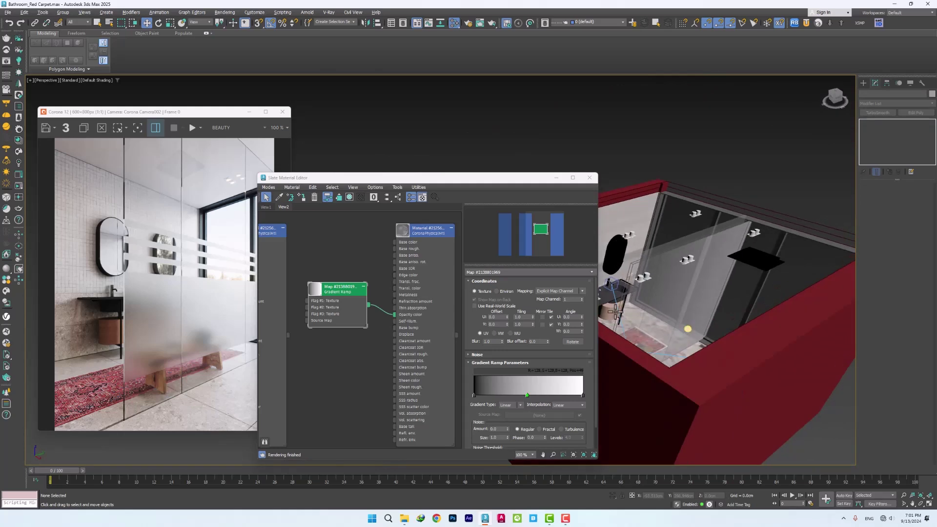
click(556, 177)
click(193, 128)
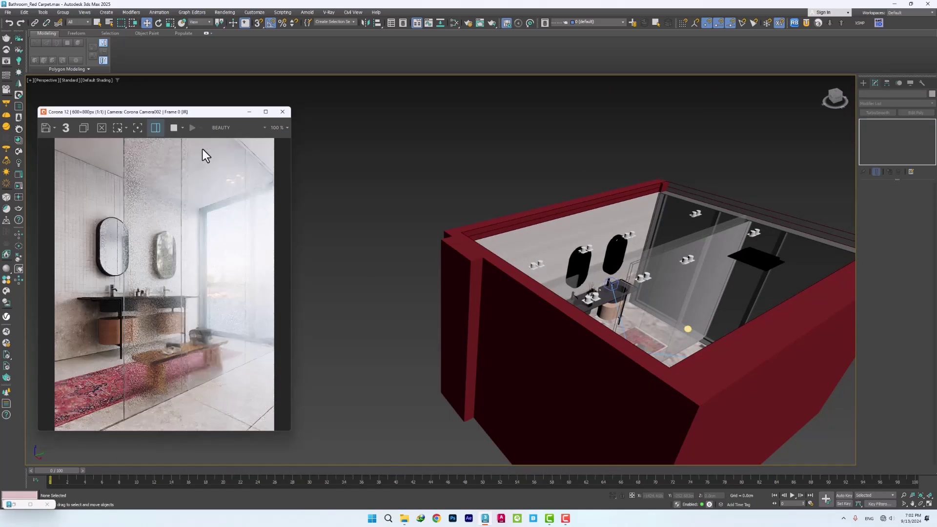
Set the W angle of the Gradient Ramp map to 90
middle_drag(418, 186, 420, 194)
key(m)
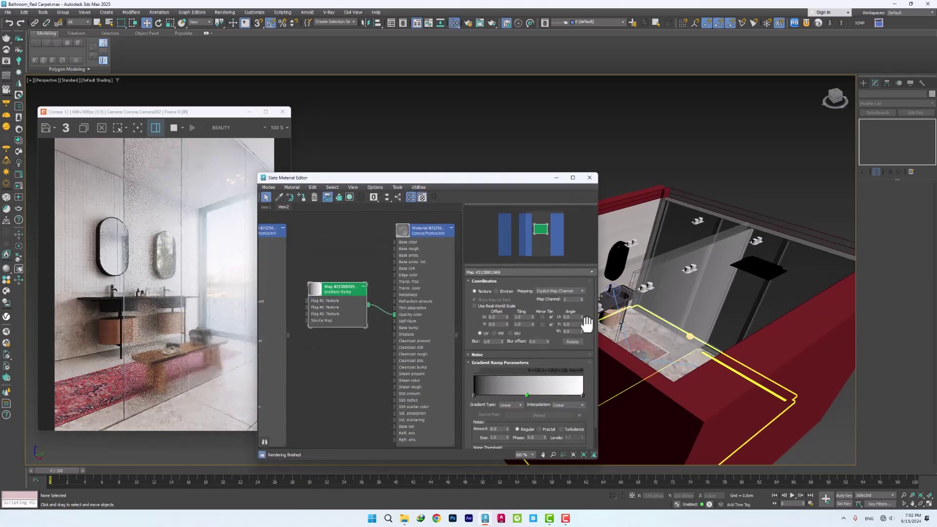
double_click(569, 331)
text(90)
key(Return)
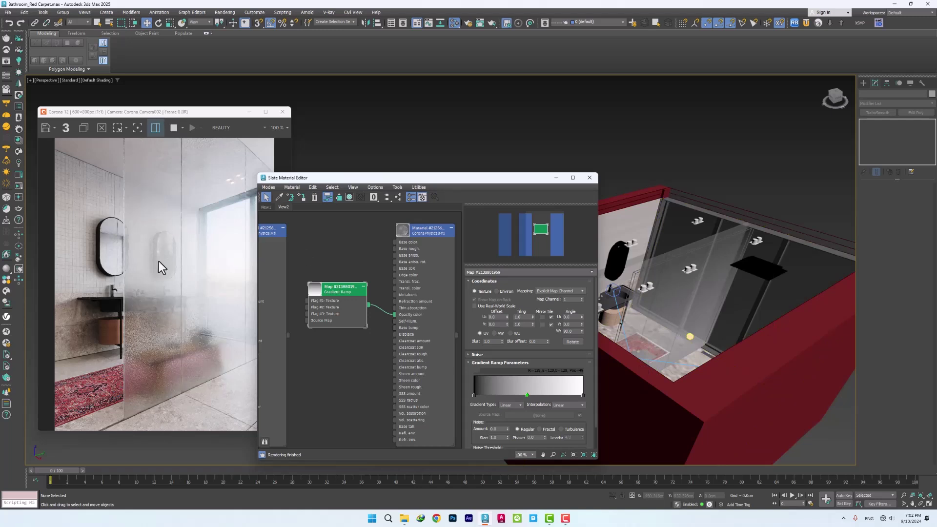
Add a gradient flag just past the midpoint, and make the middle flag black at about position 37
click(538, 394)
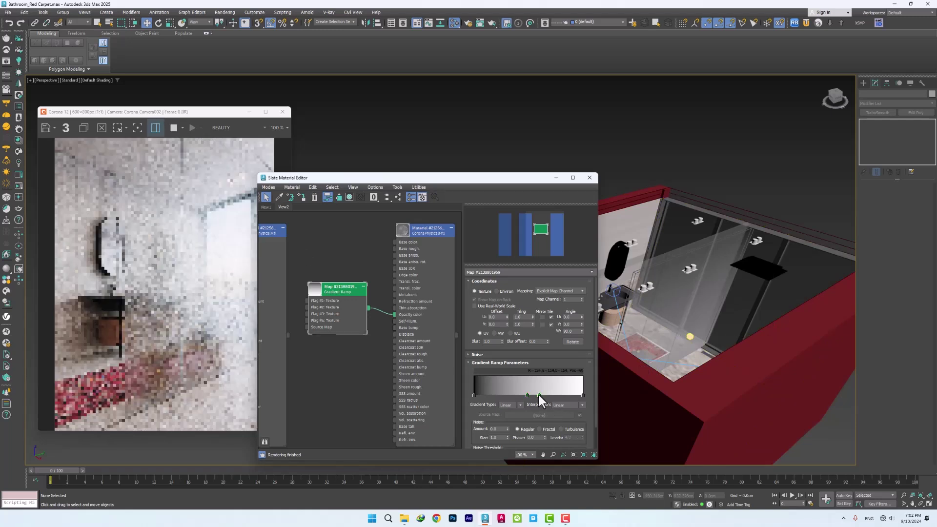
drag(526, 395, 514, 393)
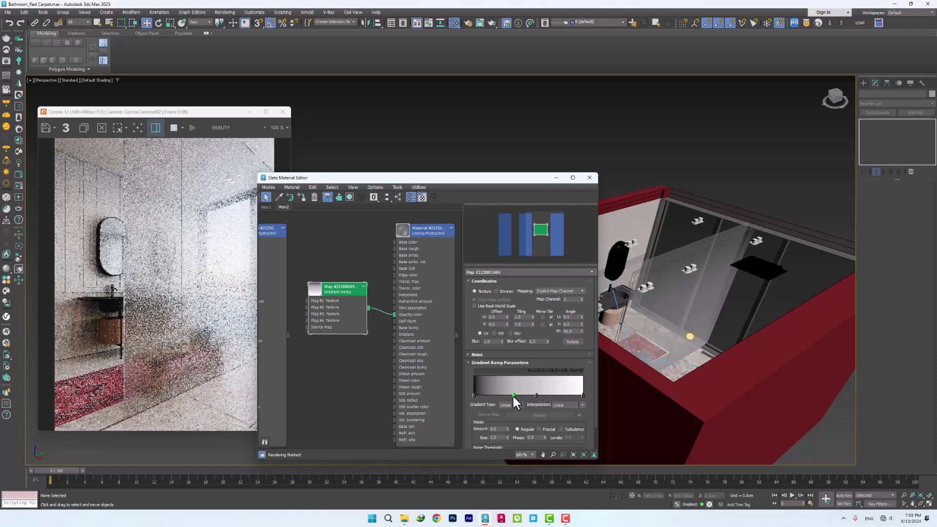
double_click(514, 394)
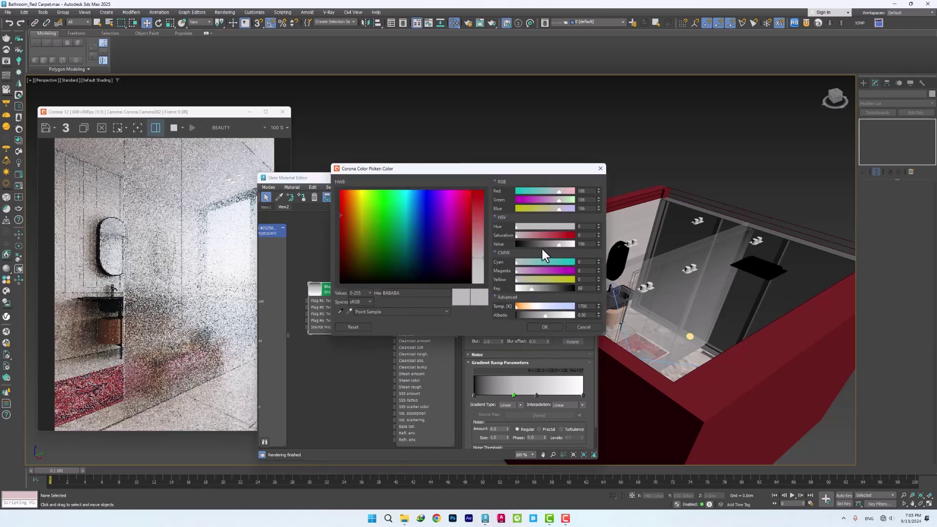
drag(546, 245, 511, 245)
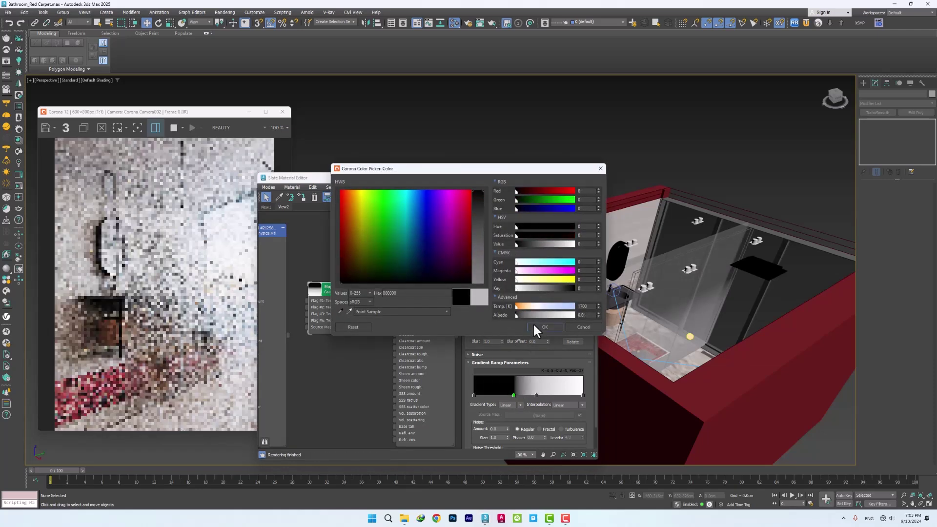
click(532, 326)
Set the color of the added gradient flag to pure white
double_click(536, 394)
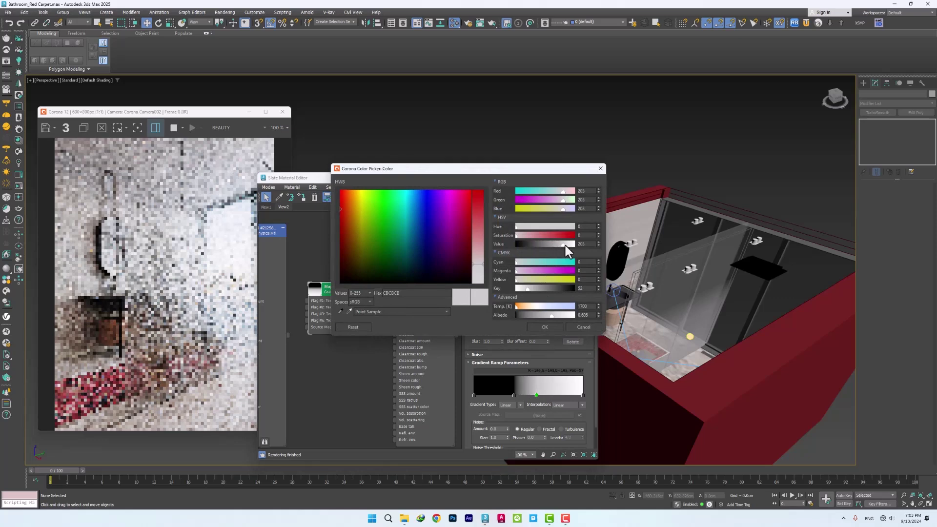
drag(563, 245, 590, 242)
click(539, 326)
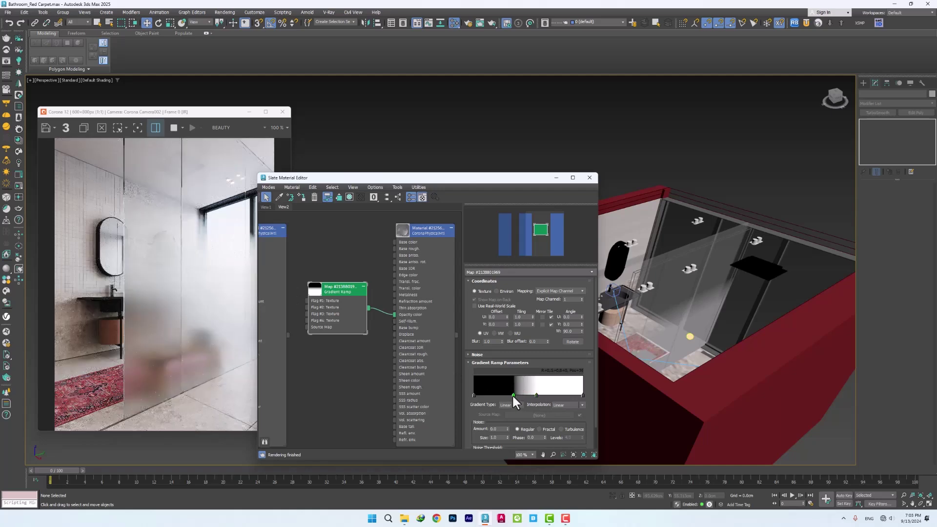
Remove the surplus light flag from the gradient and reposition the black flag at about position 41
drag(513, 394, 506, 393)
click(527, 395)
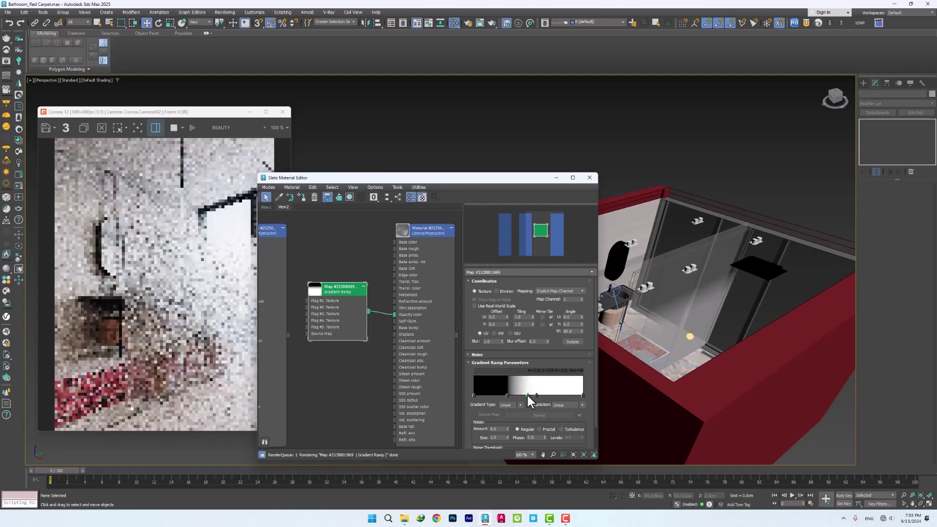
key(Delete)
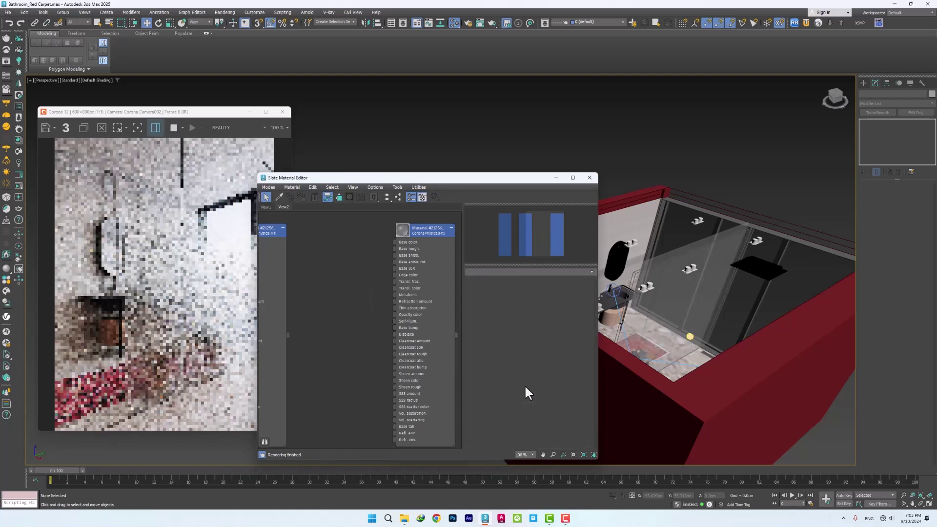
key(ctrl+z)
double_click(353, 289)
right_click(535, 395)
click(541, 415)
drag(528, 394, 519, 394)
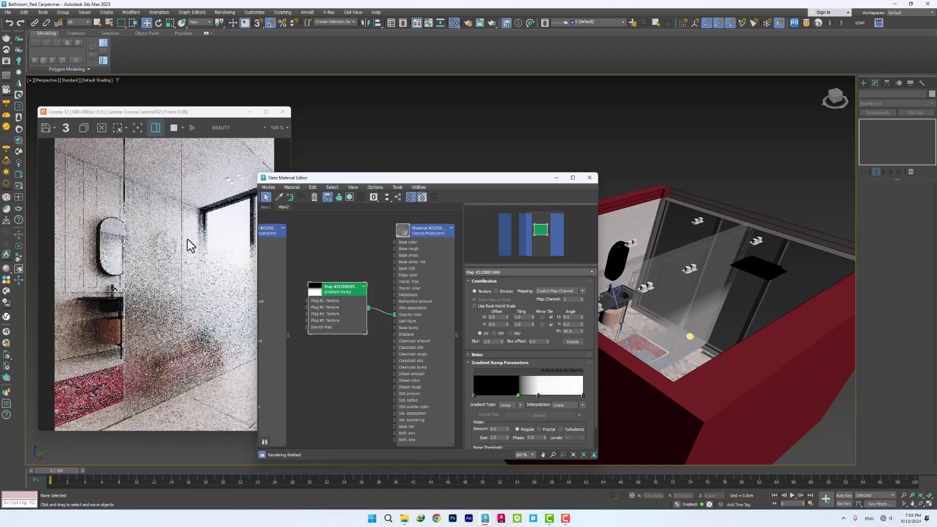
Set the base roughness of the decal's frosted glass material to 0.5
click(433, 234)
double_click(508, 326)
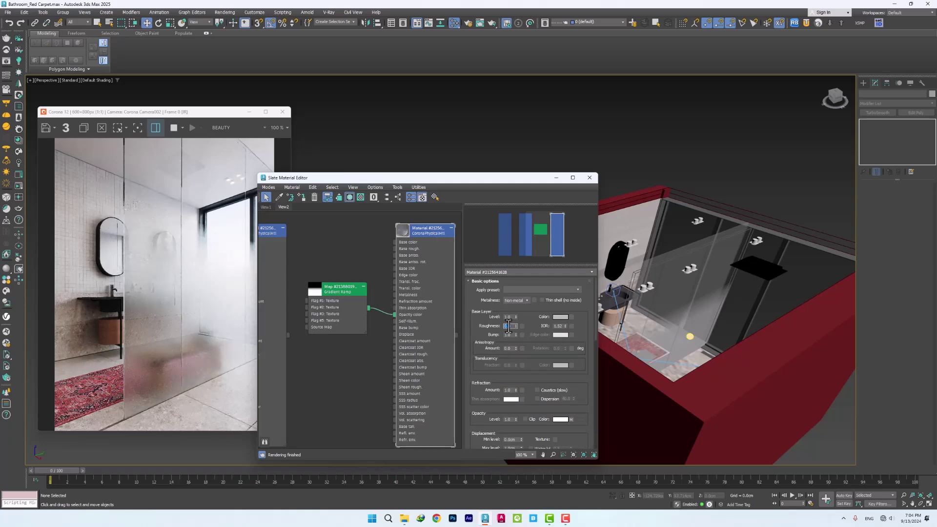
text(0.5)
key(Return)
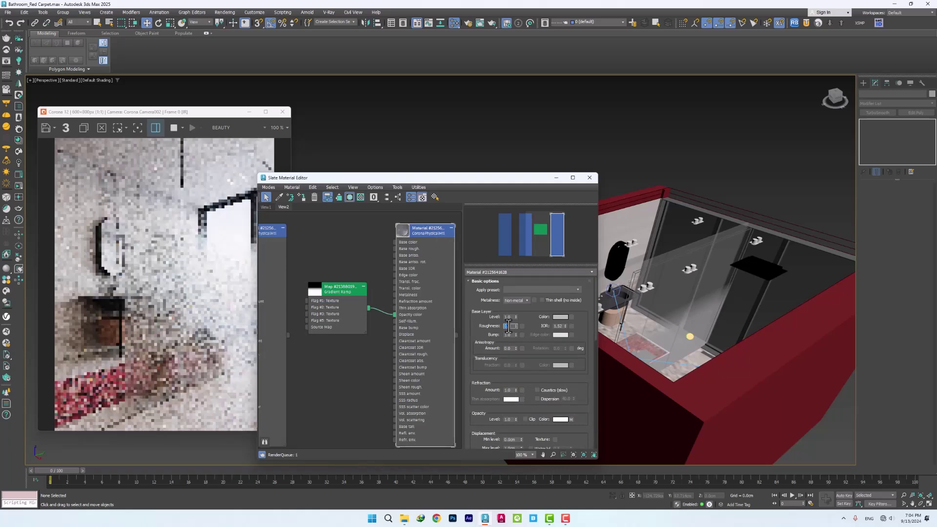
Add a gradient flag at about position 19 and set the black flag at position 41 to white
click(332, 292)
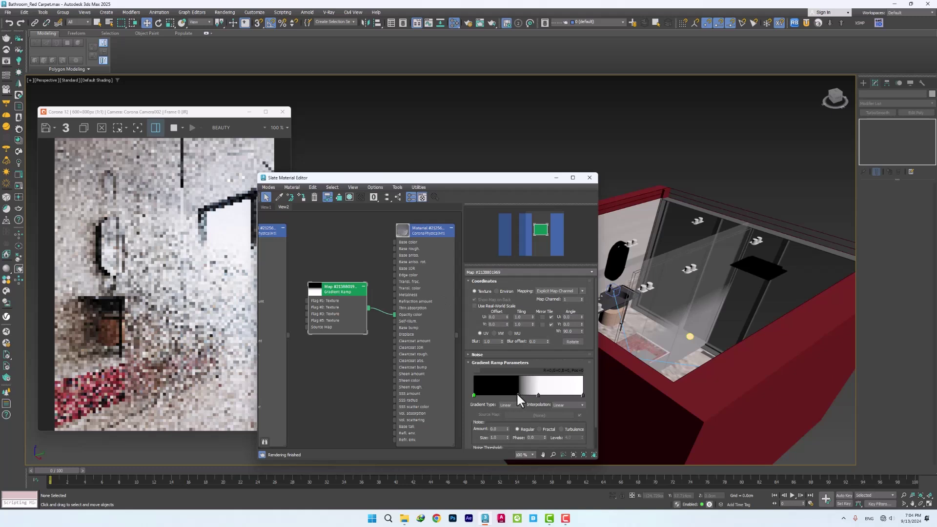
click(494, 393)
click(518, 394)
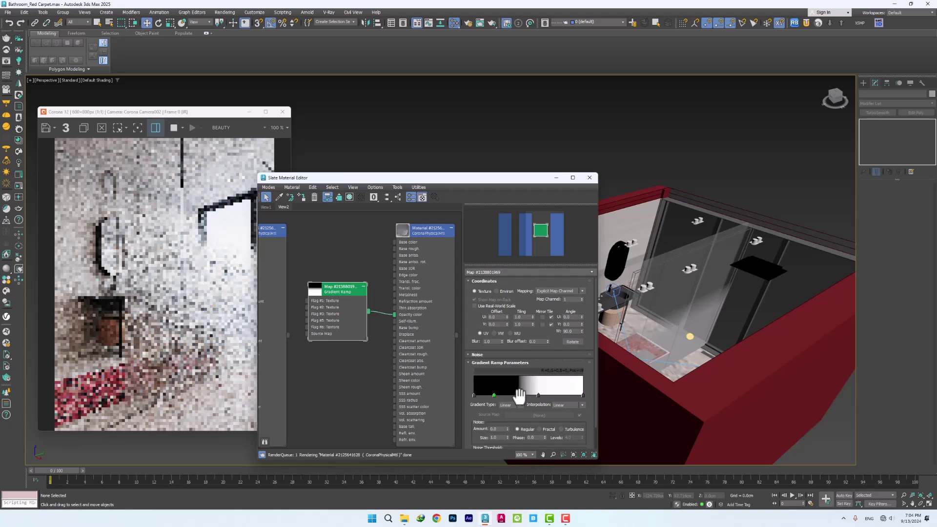
double_click(518, 393)
drag(547, 288, 493, 289)
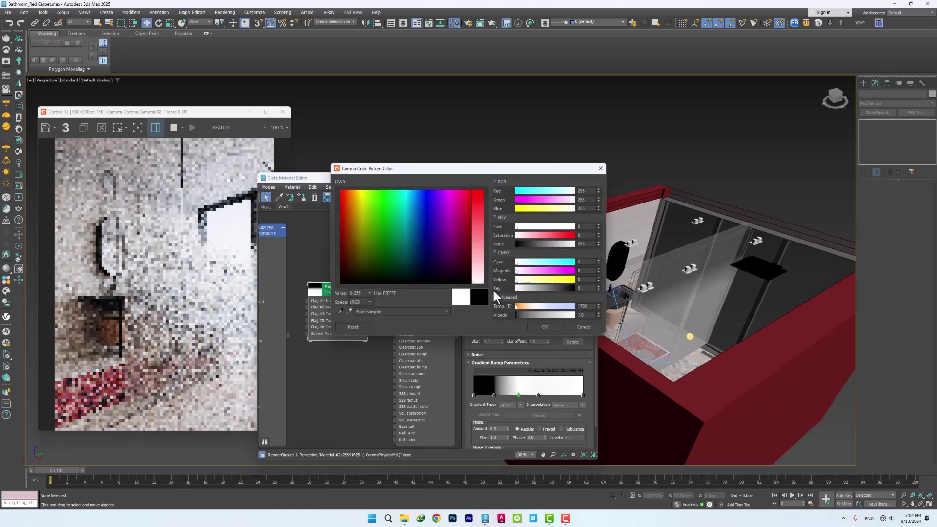
click(539, 326)
Set the flag after the gradient's midpoint to black and place another flag at about position 85
double_click(538, 395)
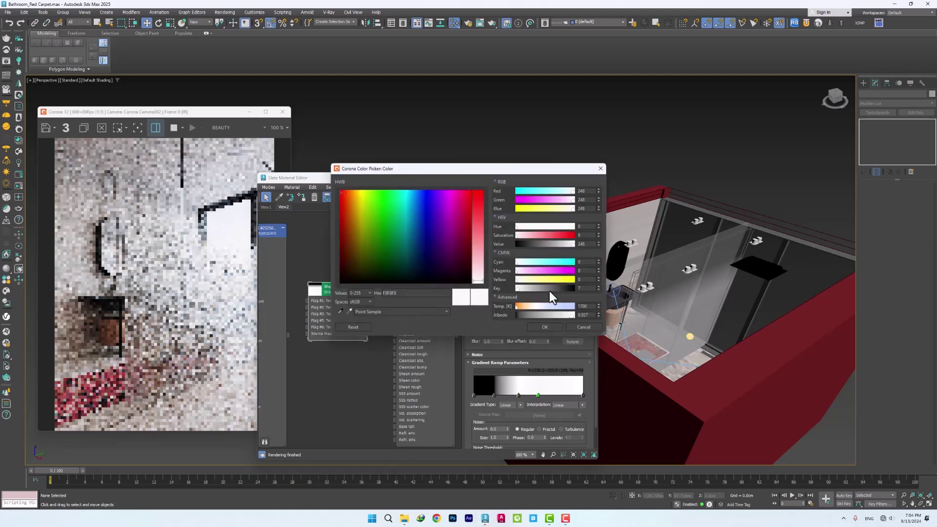
click(542, 327)
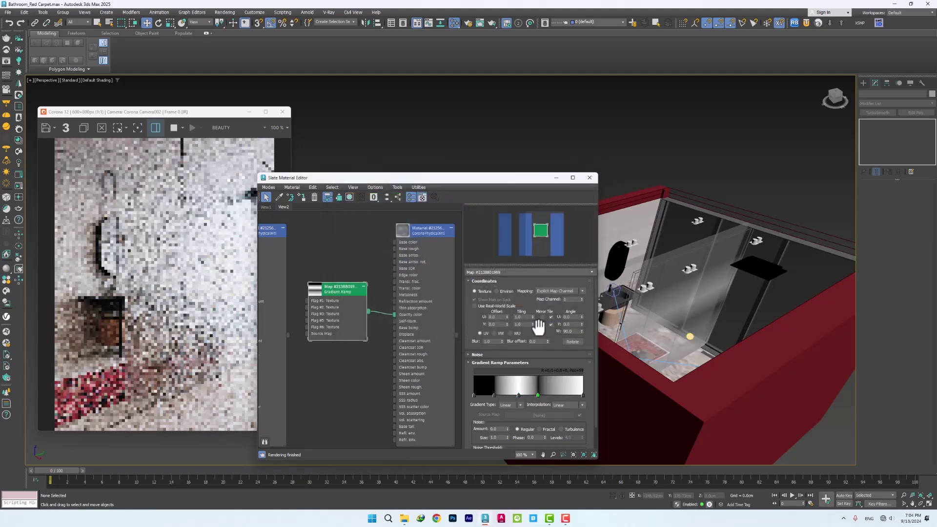
click(556, 393)
drag(557, 394, 514, 394)
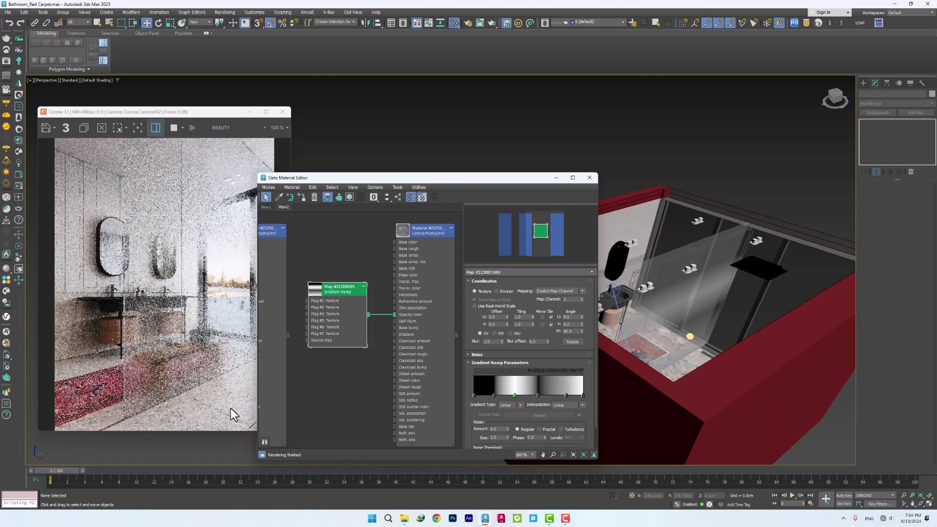
Try to remove the added flag at about position 85 from the gradient
click(180, 239)
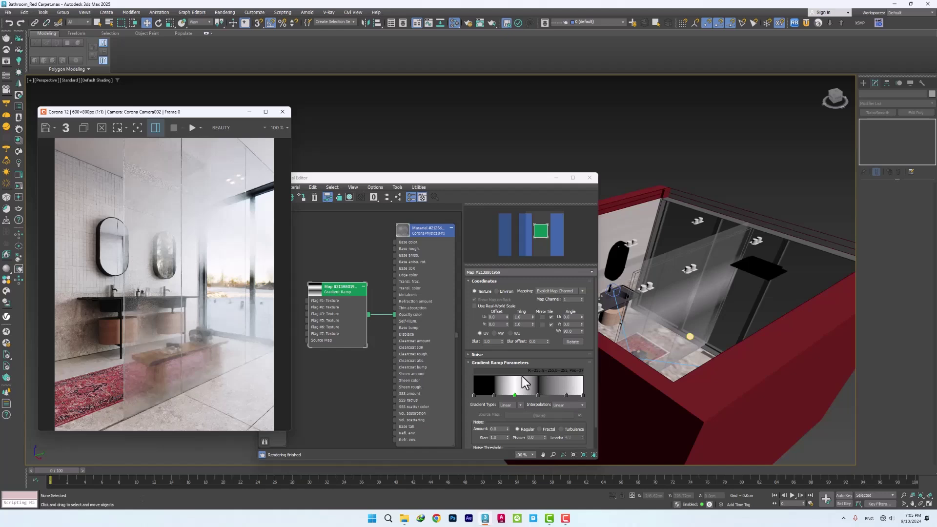
click(366, 396)
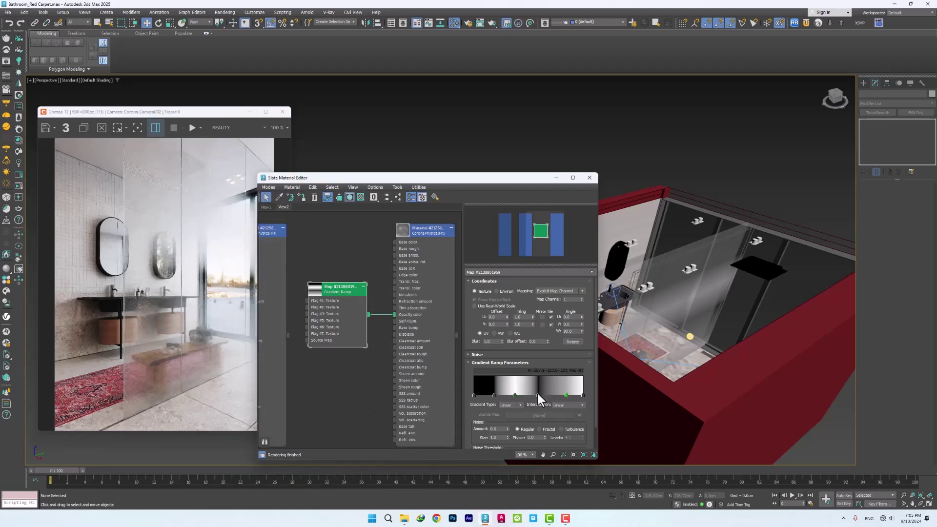
key(Delete)
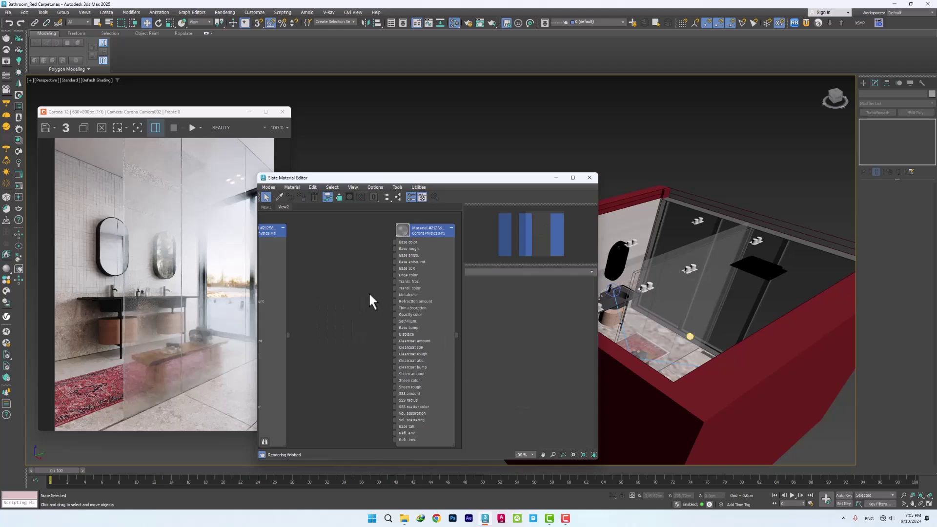
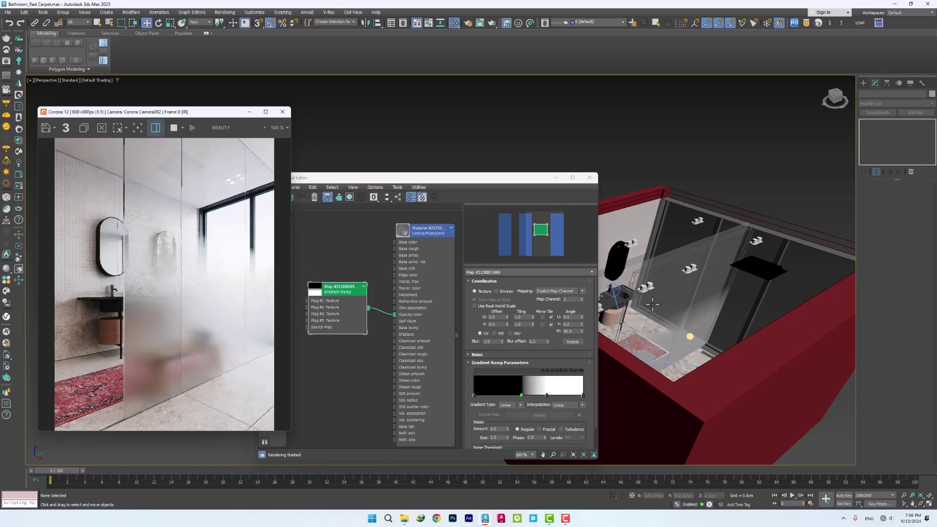
Shift the gradient transition by moving the black flag to about position 41 and the white one to about 59
drag(521, 394, 517, 393)
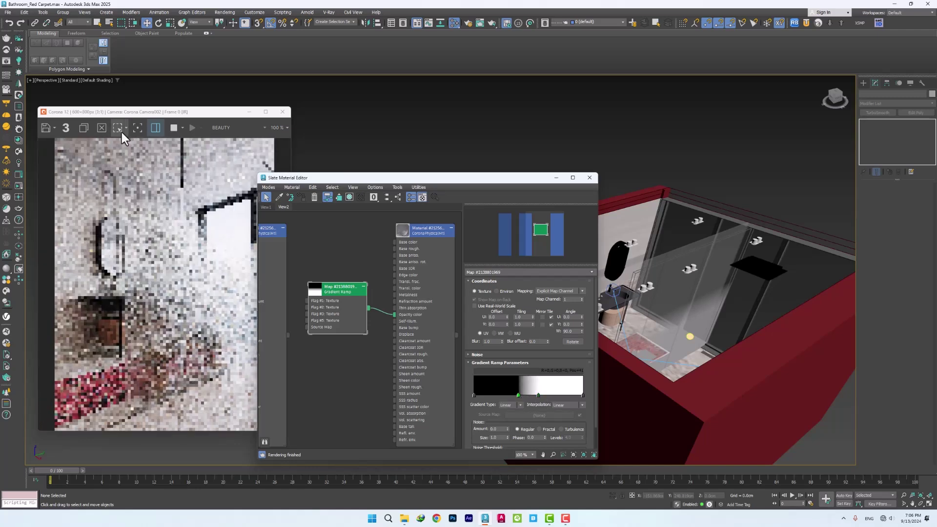
scroll(320, 297, down, 2)
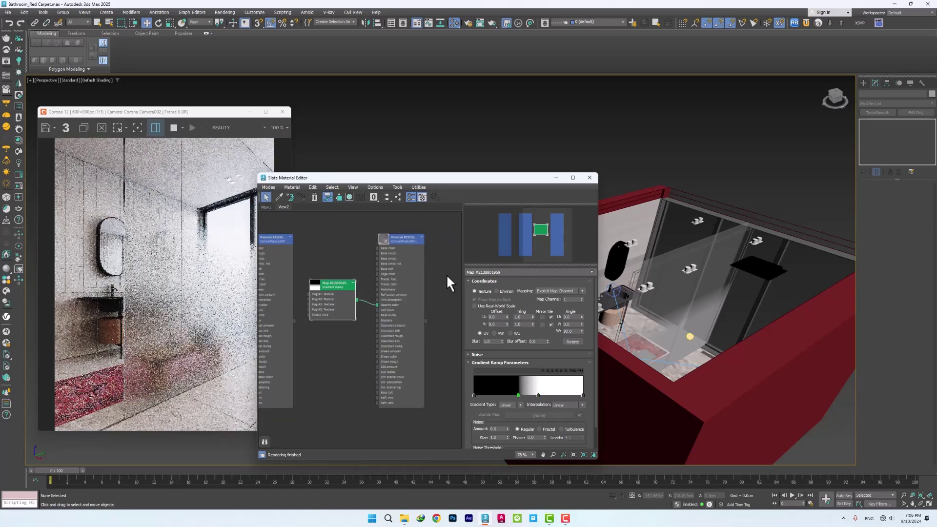
Add a CoronaBitmap map with the image 01 beside the gradient decal material and enlarge its preview
middle_drag(438, 336, 382, 300)
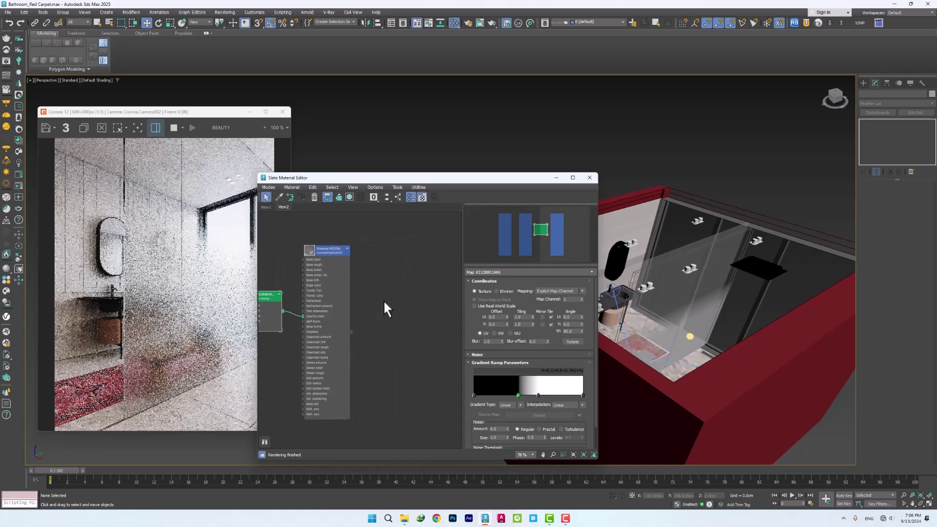
right_click(399, 301)
mouse_move(429, 313)
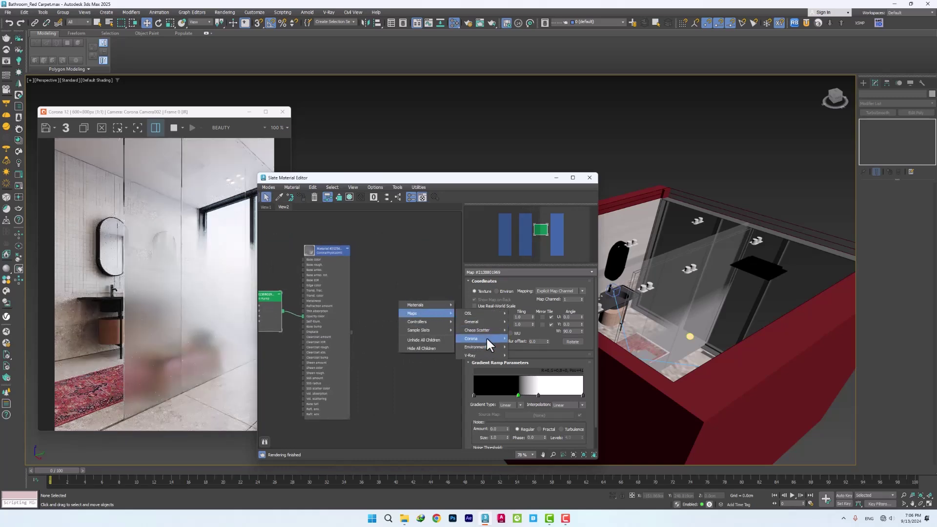
mouse_move(487, 336)
click(534, 344)
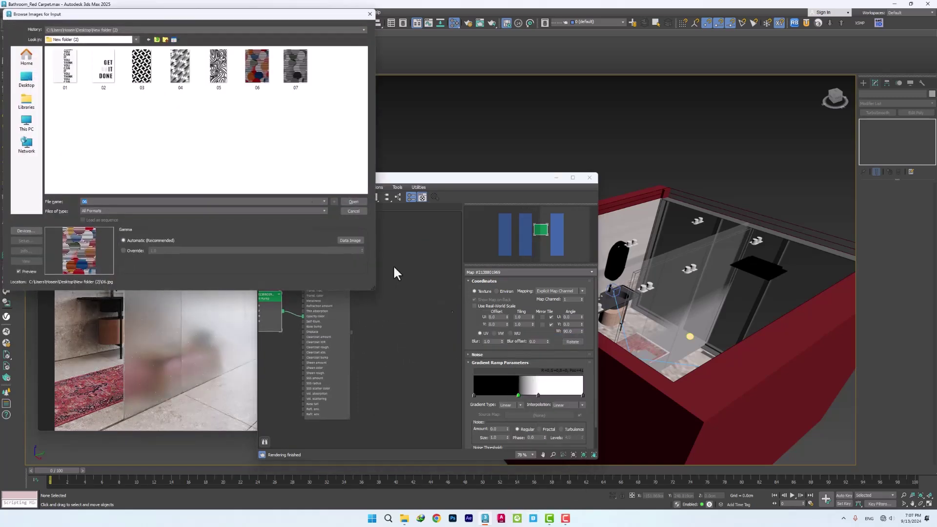
drag(197, 18, 250, 51)
double_click(128, 100)
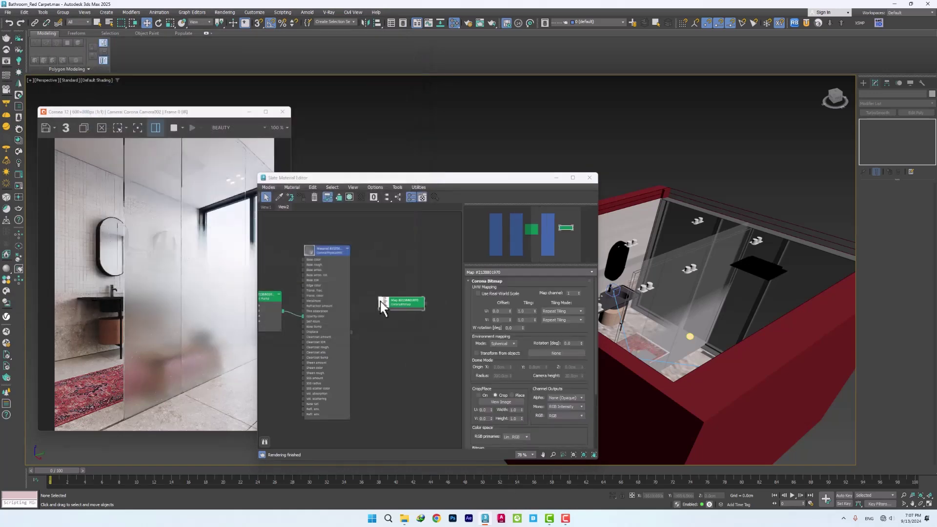
double_click(383, 303)
middle_drag(386, 279, 373, 279)
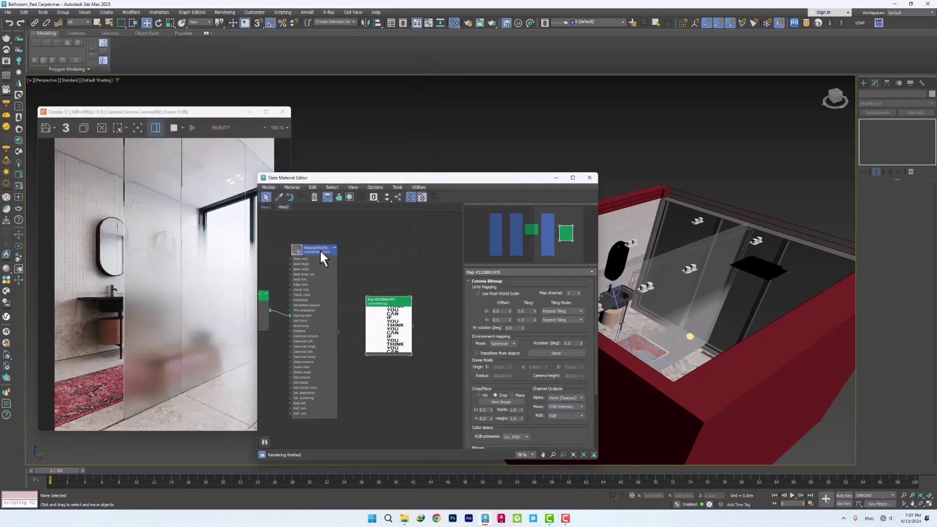
Duplicate the gradient decal's CoronaPhysicalMtl and place the copy, without the Gradient Ramp, beside the new bitmap
double_click(320, 249)
scroll(303, 310, up, 3)
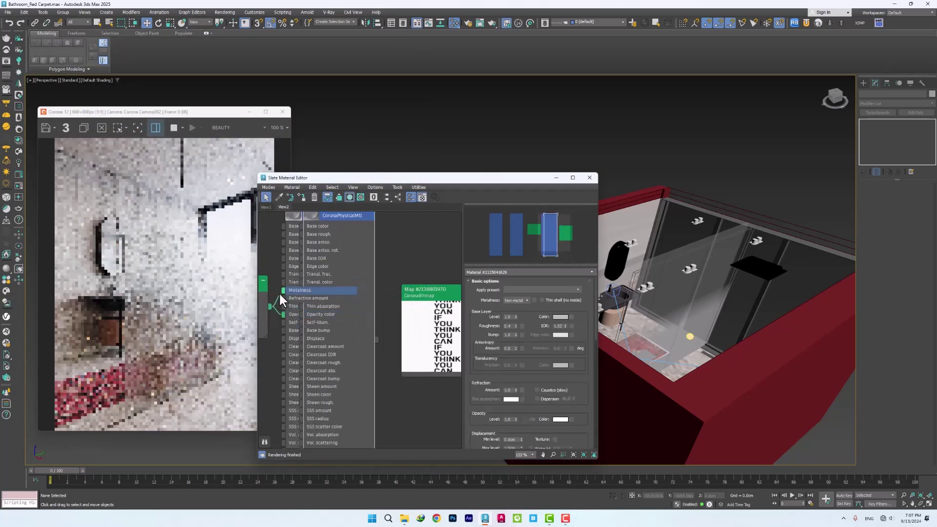
drag(279, 294, 271, 262)
scroll(364, 294, down, 2)
drag(365, 235, 462, 263)
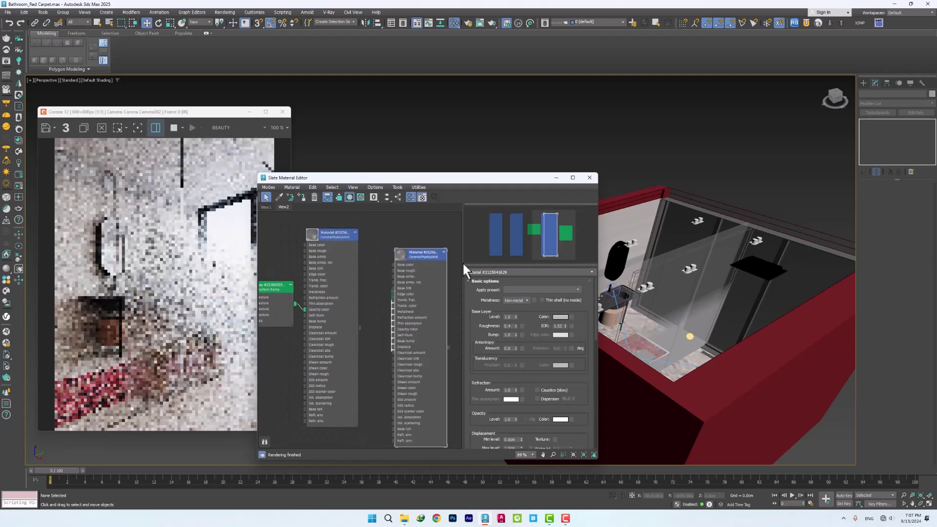
Stop the interactive render and clone the frosted partition decal as Corona Decal002
click(632, 282)
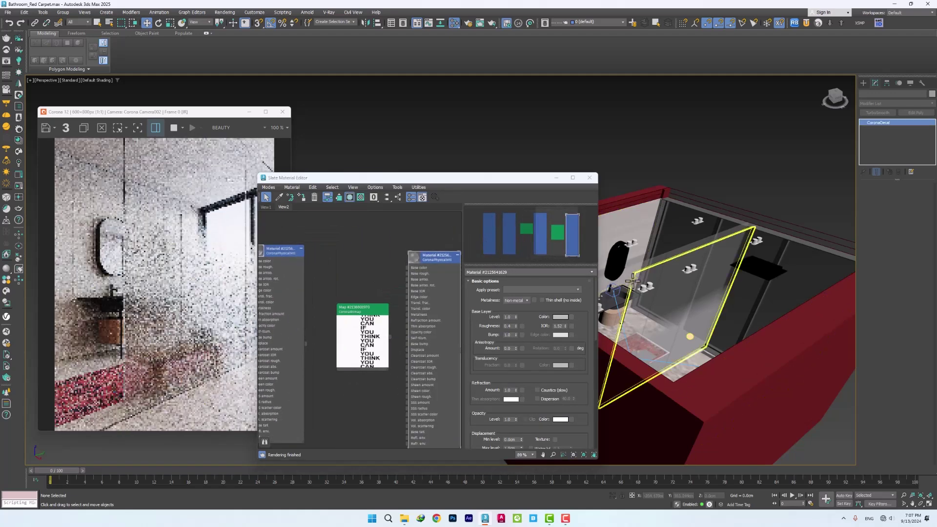
middle_drag(774, 202, 758, 198)
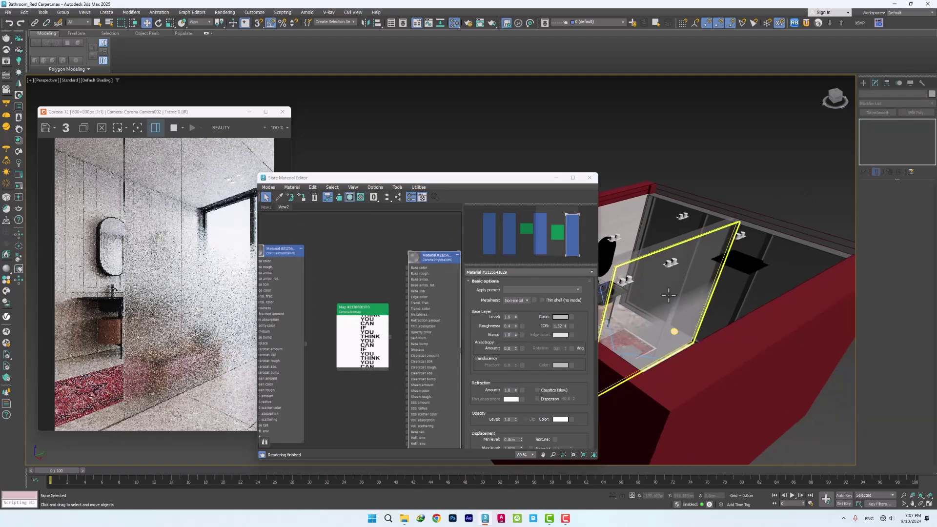
click(174, 127)
alt+middle_drag(663, 256, 701, 305)
mouse_move(701, 305)
shift+mouse_down()
mouse_move(689, 299)
mouse_move(693, 332)
shift+mouse_up()
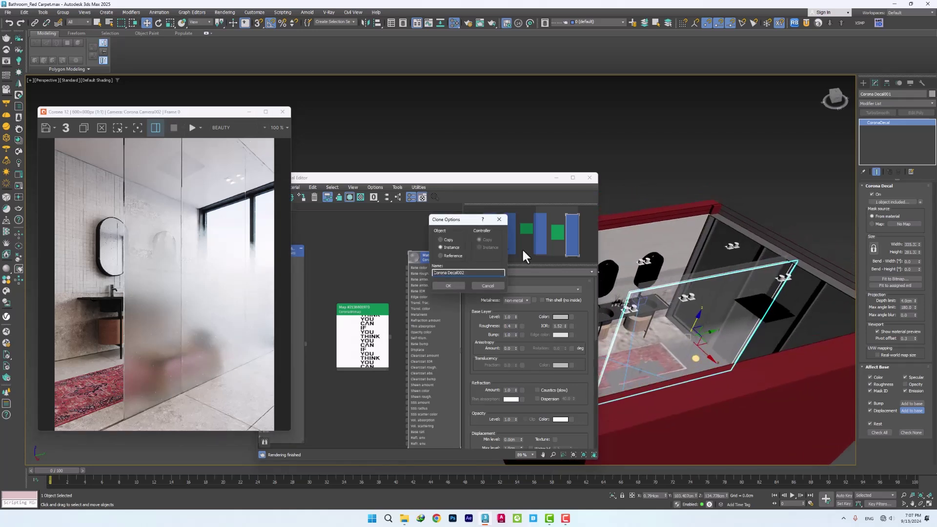
click(448, 286)
Assign the duplicated material to the cloned decal and connect the text bitmap to its Opacity color
right_click(435, 247)
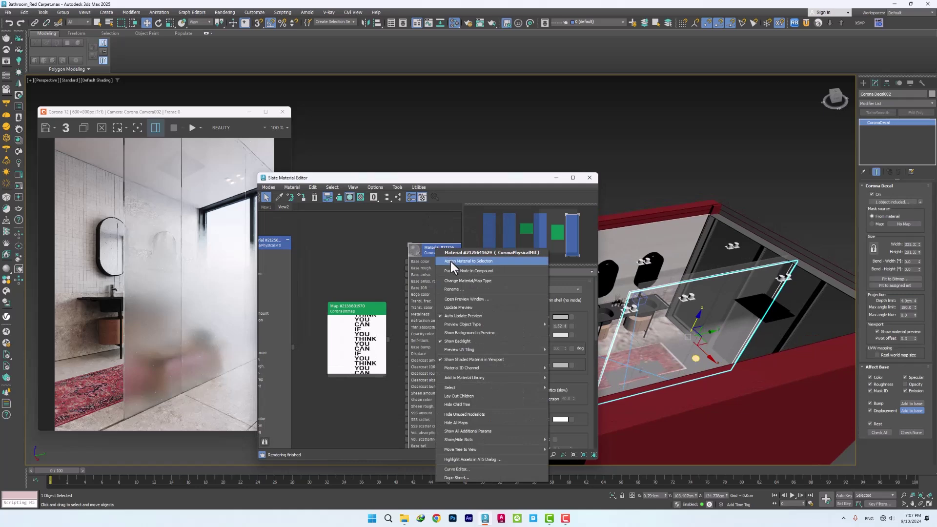
click(450, 262)
drag(388, 338, 418, 336)
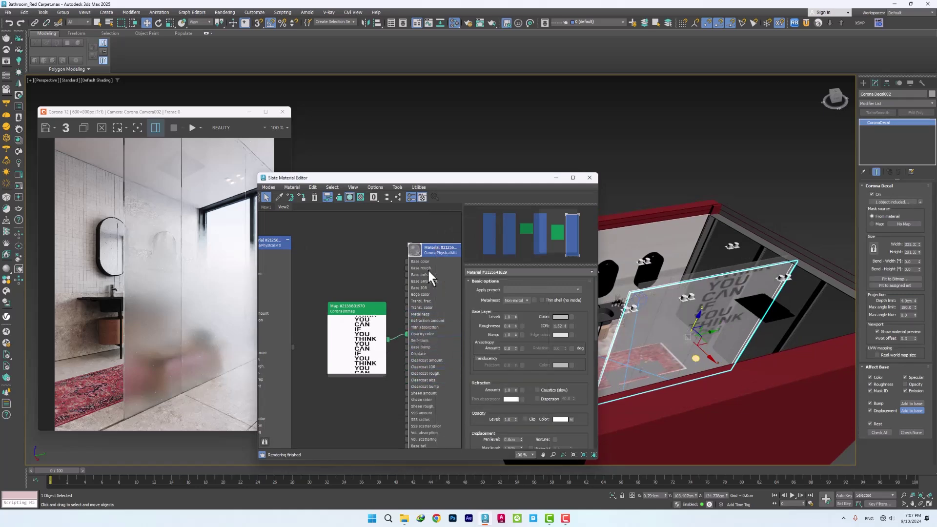
scroll(652, 282, up, 3)
middle_drag(652, 282, 694, 301)
scroll(694, 301, down, 3)
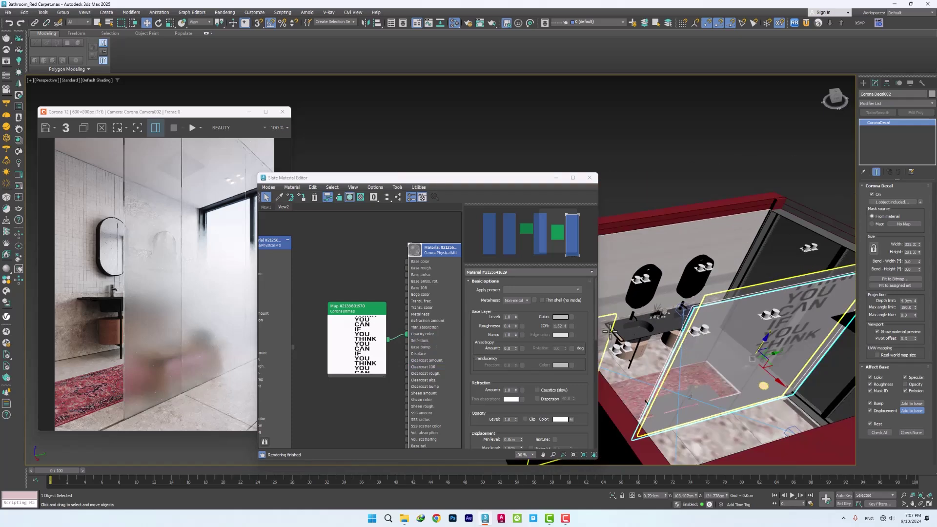
Isolate the decals and fit the cloned decal's proportions to the image 01
ctrl+click(713, 349)
key(alt+q)
scroll(713, 350, down, 3)
middle_drag(693, 345, 739, 382)
click(624, 353)
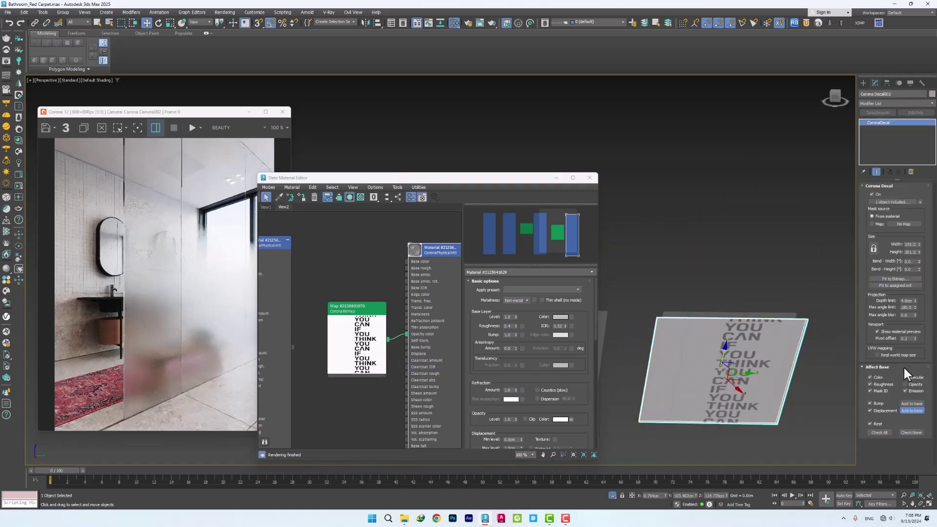
click(894, 279)
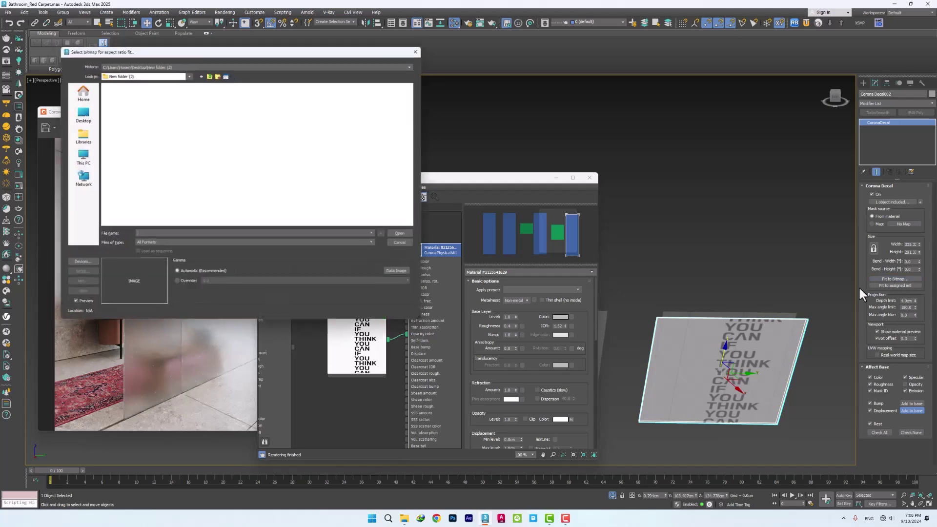
click(126, 102)
double_click(126, 101)
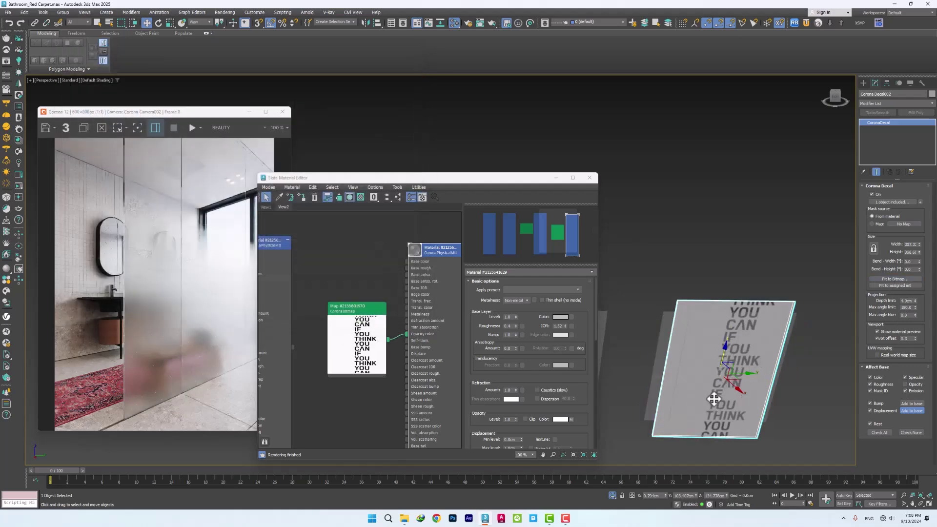
Move the text decal along and up the partition to about Y -41.8 cm and Z 158.9 cm
alt+middle_drag(713, 391, 706, 355)
drag(705, 355, 624, 383)
key(r)
key(w)
scroll(629, 359, up, 4)
alt+middle_drag(639, 348, 691, 328)
middle_drag(689, 278, 678, 321)
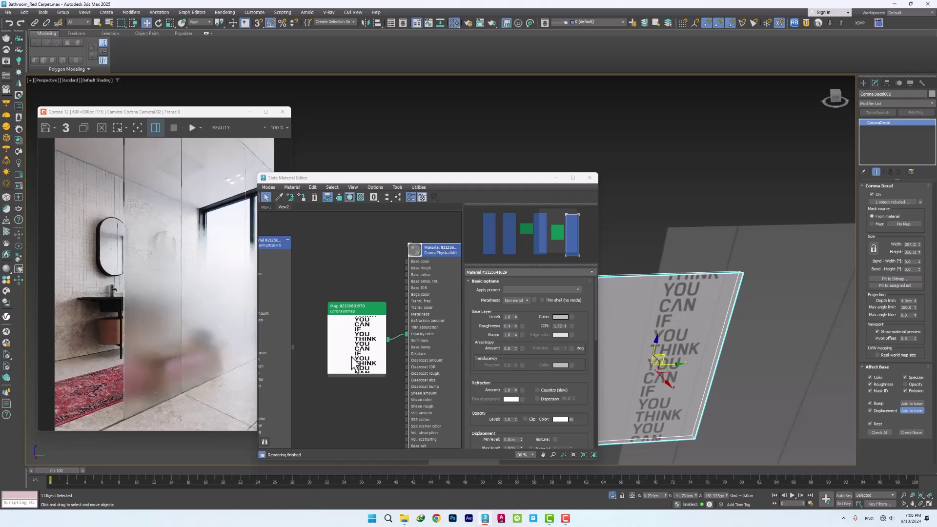
Insert a CoronaColorCorrect between the bitmap and Opacity color, keeping the bitmap as sub-map, and invert its colors
double_click(399, 338)
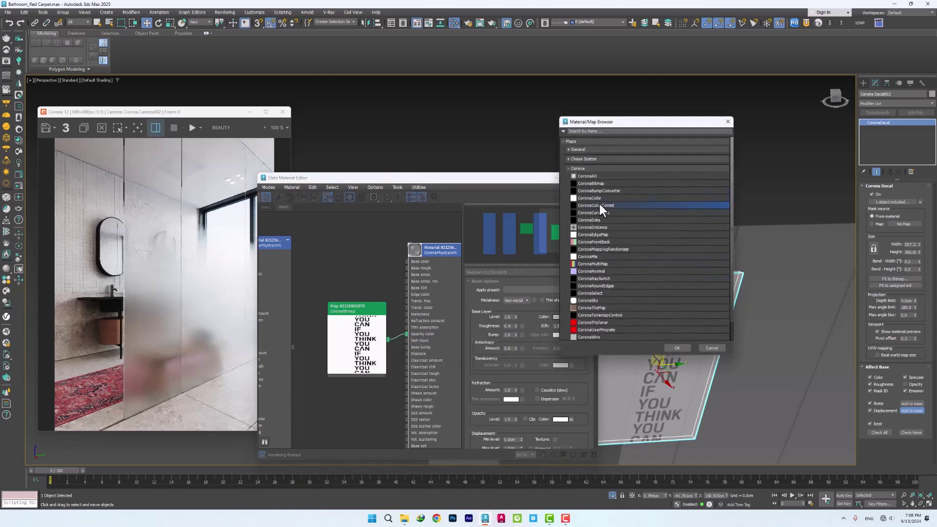
double_click(599, 204)
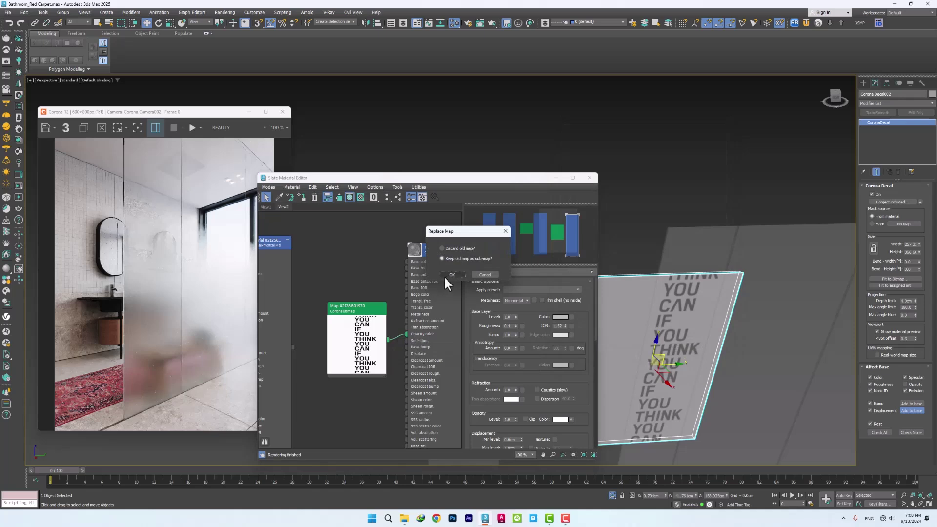
click(448, 273)
double_click(361, 309)
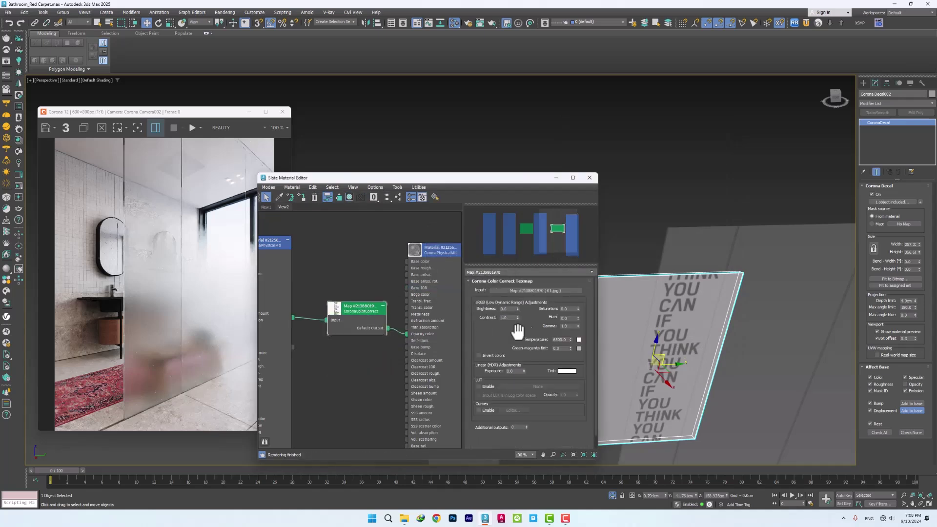
click(479, 355)
double_click(337, 309)
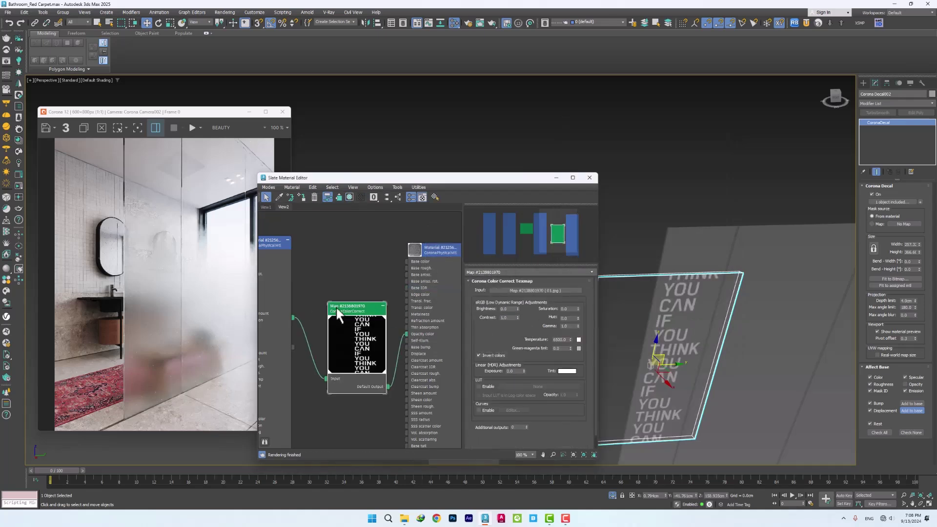
Rearrange the text material's nodes and set the color correction's contrast to 10
scroll(346, 308, down, 3)
drag(419, 311, 460, 311)
middle_drag(393, 317, 366, 315)
scroll(366, 315, up, 3)
click(381, 283)
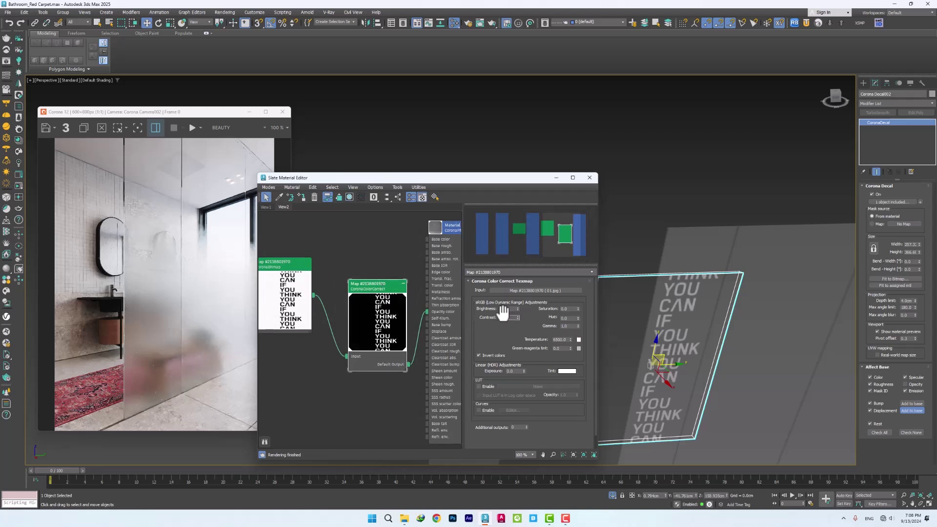
click(507, 318)
End the isolation to bring back the whole bathroom and start interactive rendering
click(646, 249)
key(alt+q)
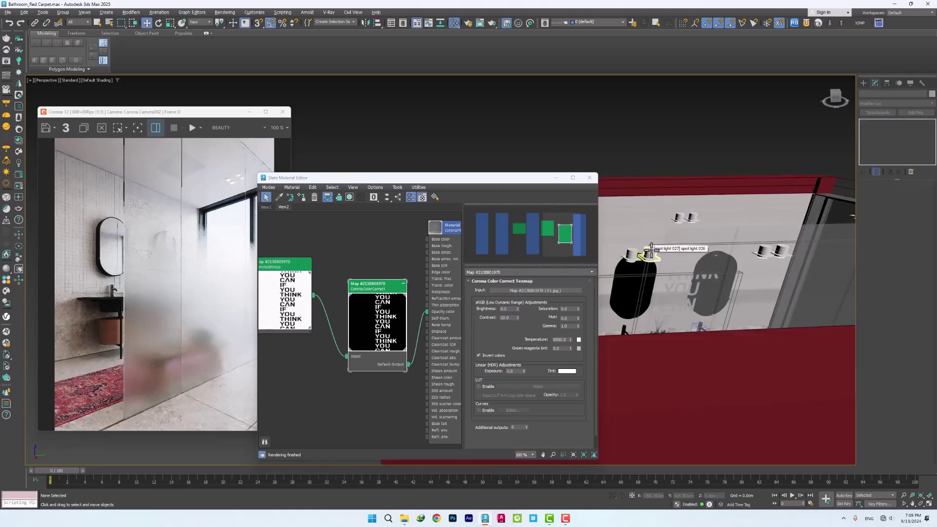
alt+middle_drag(645, 249, 673, 339)
scroll(666, 318, up, 3)
click(201, 127)
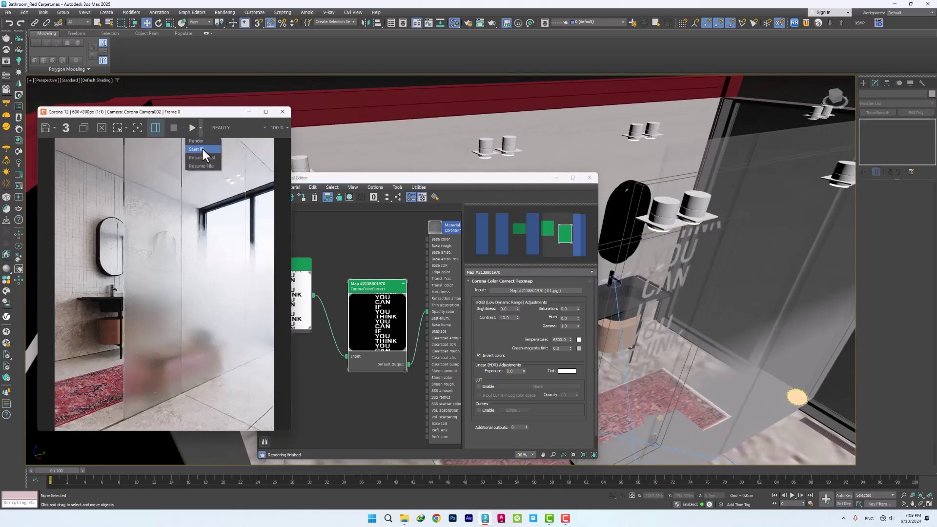
click(201, 150)
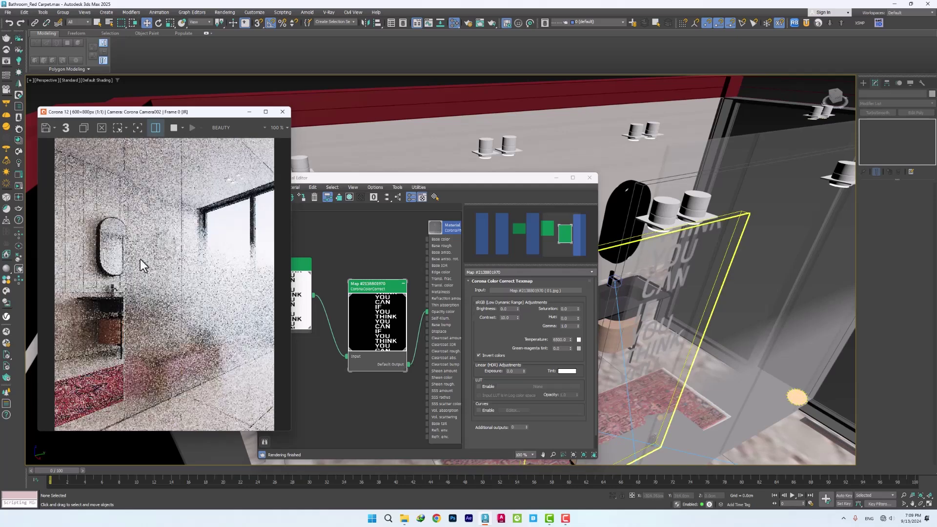
Limit the render to a region over the upper glass partition and inspect the lettering there up close
drag(187, 162, 125, 297)
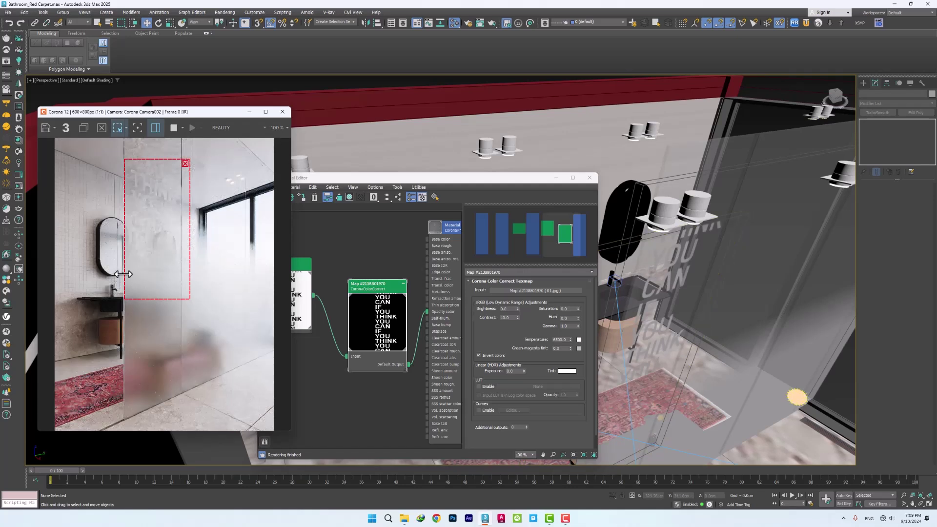
scroll(132, 174, up, 3)
middle_drag(152, 177, 160, 225)
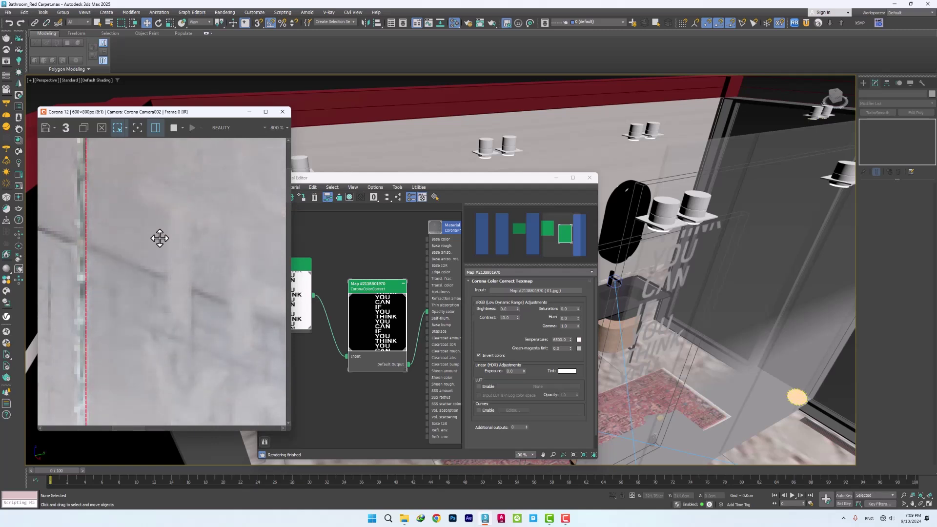
scroll(159, 239, down, 2)
middle_drag(192, 242, 198, 372)
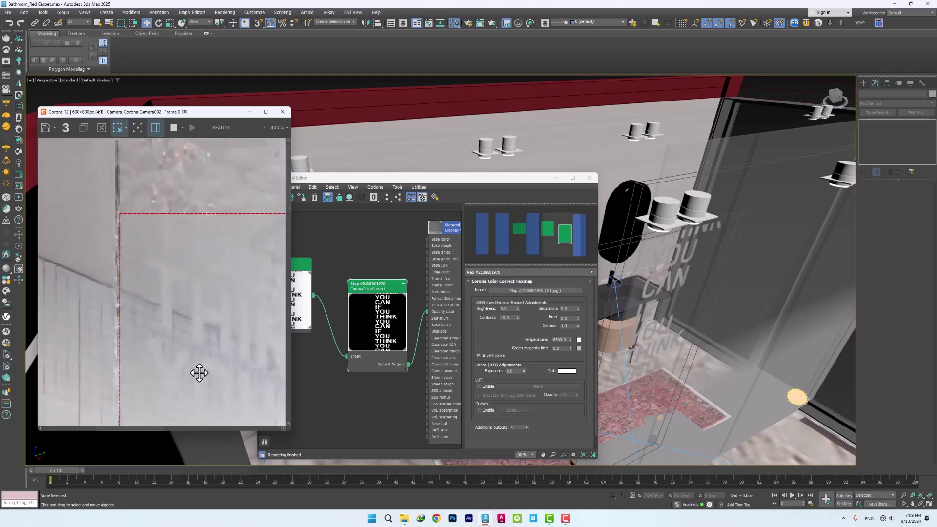
scroll(168, 259, down, 2)
scroll(145, 199, up, 2)
middle_drag(168, 195, 198, 250)
Select the text decal and shift it slightly along positive X relative to the glass partition
click(404, 257)
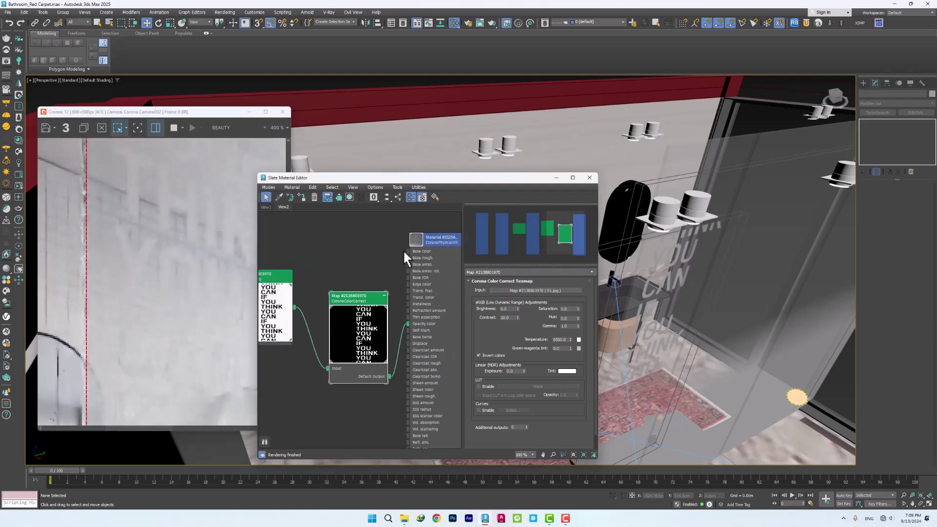
key(t)
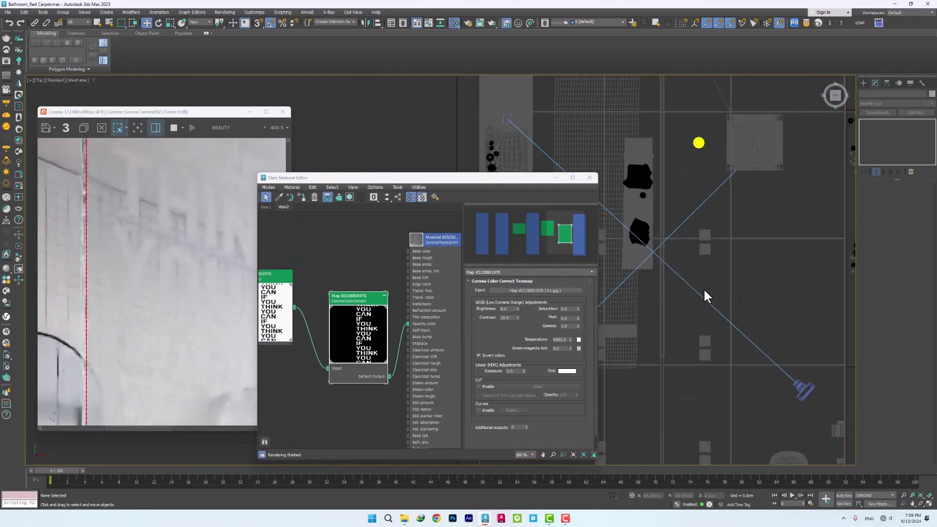
scroll(745, 306, up, 8)
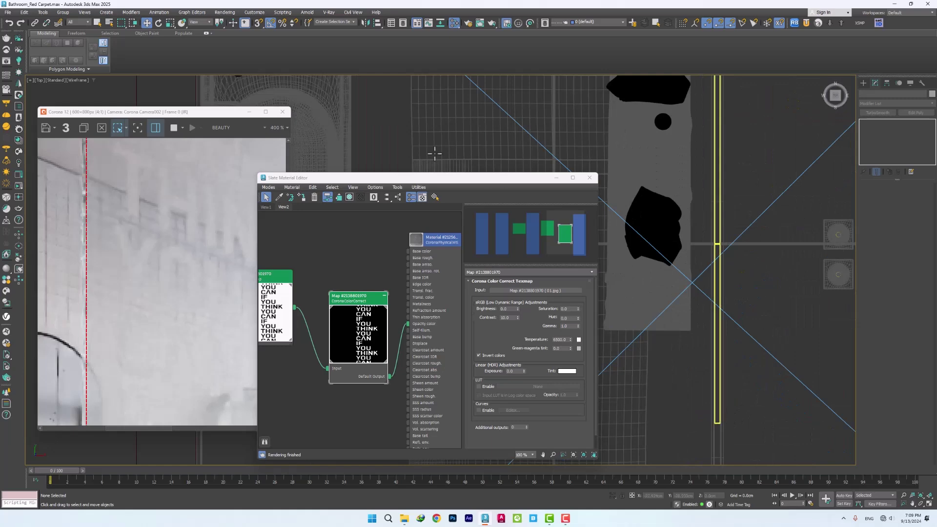
key(p)
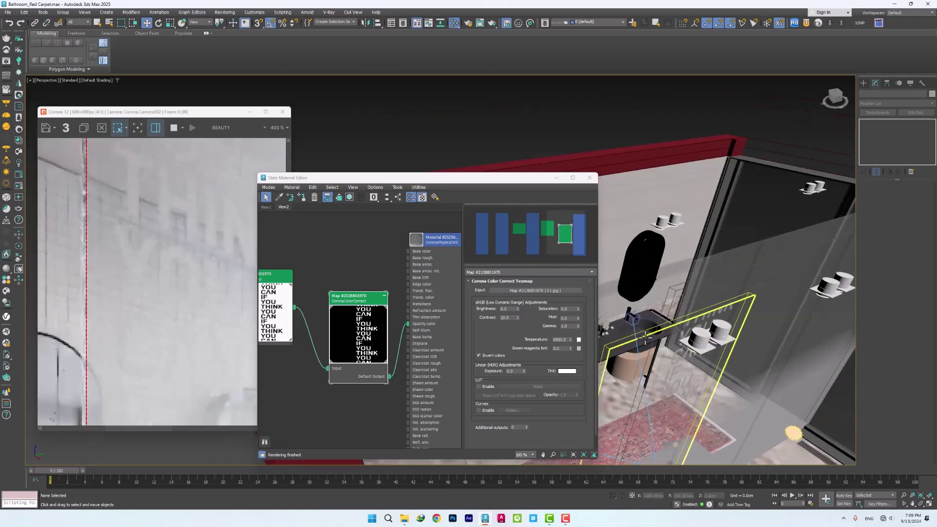
click(675, 330)
key(t)
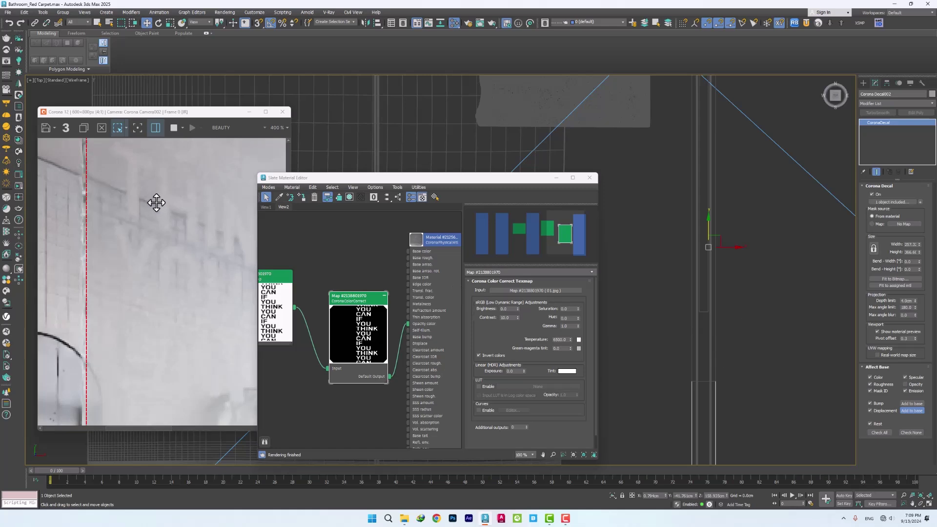
drag(730, 247, 741, 248)
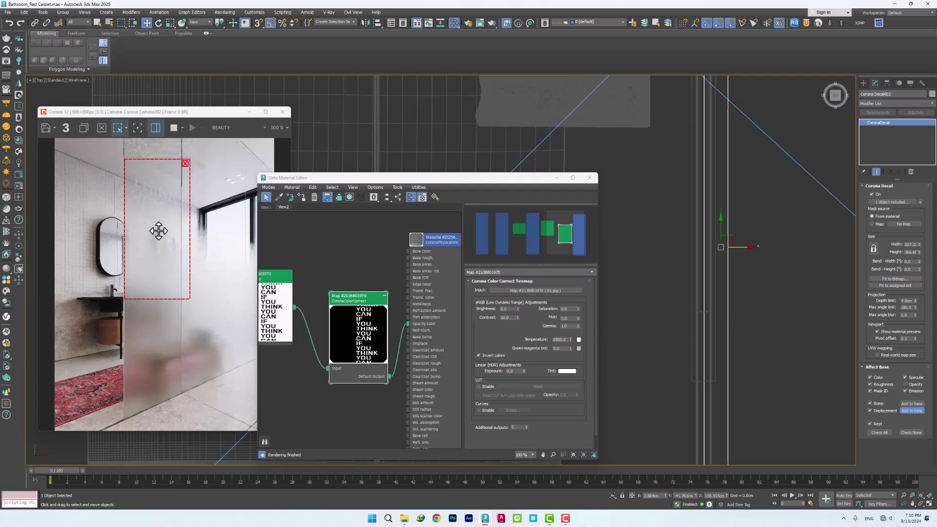
Examine how the text decal renders on the glass after the shift and look over the decal material nodes
scroll(135, 193, up, 1)
scroll(146, 197, up, 1)
scroll(159, 255, down, 2)
scroll(147, 249, up, 1)
scroll(147, 249, up, 1)
scroll(146, 249, down, 2)
middle_drag(301, 261, 463, 293)
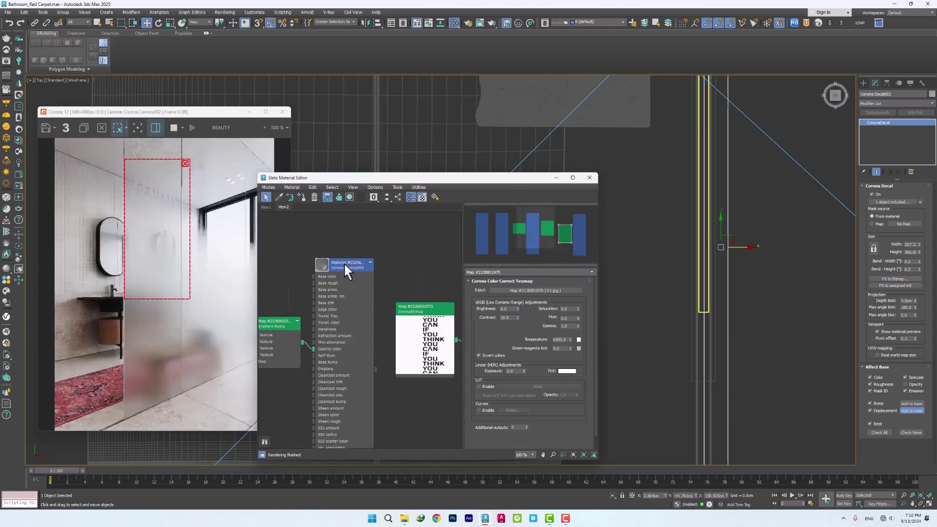
Adjust the base roughness of the frosted decal material and open the Gradient Ramp that drives its opacity
click(341, 264)
double_click(509, 326)
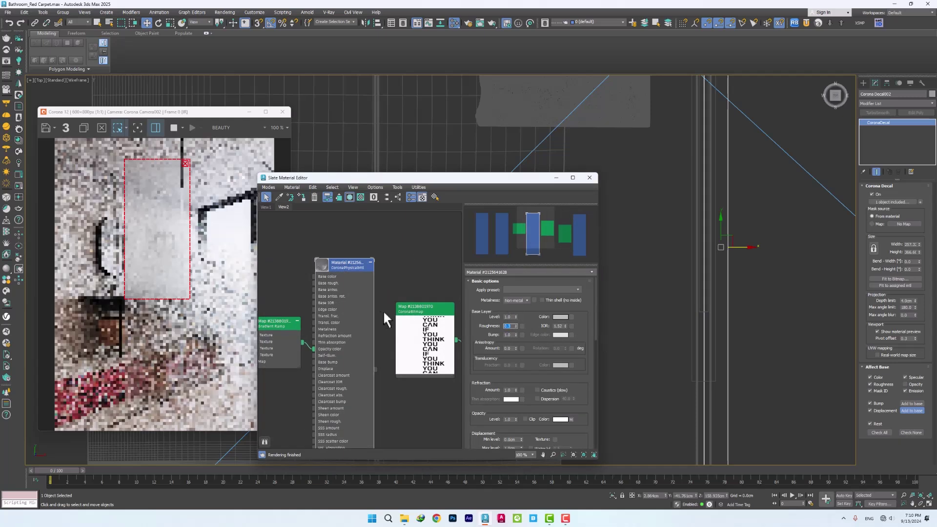
middle_drag(356, 312, 433, 324)
click(345, 333)
double_click(346, 332)
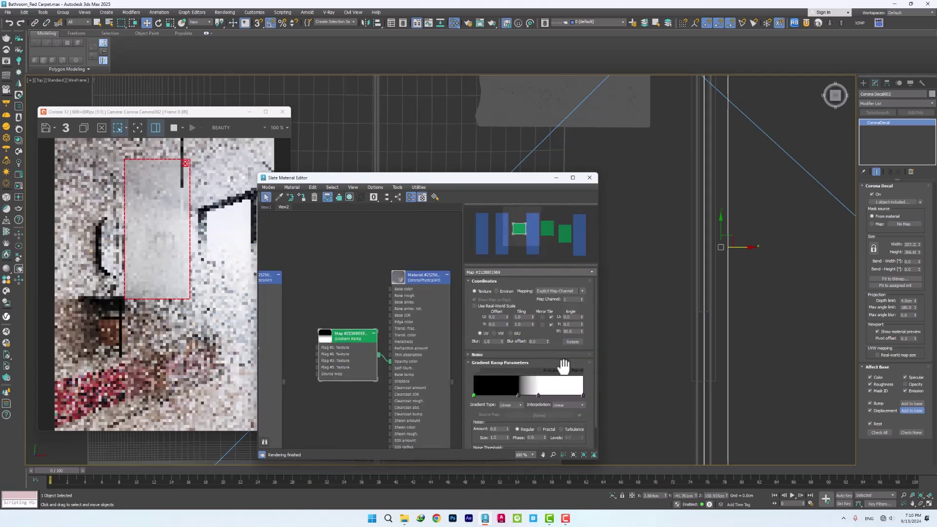
click(512, 394)
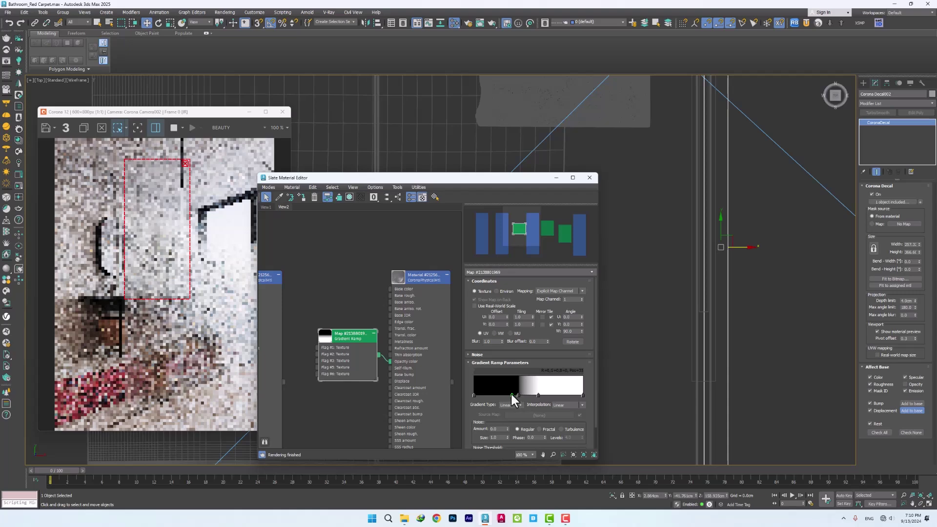
right_click(512, 394)
click(491, 389)
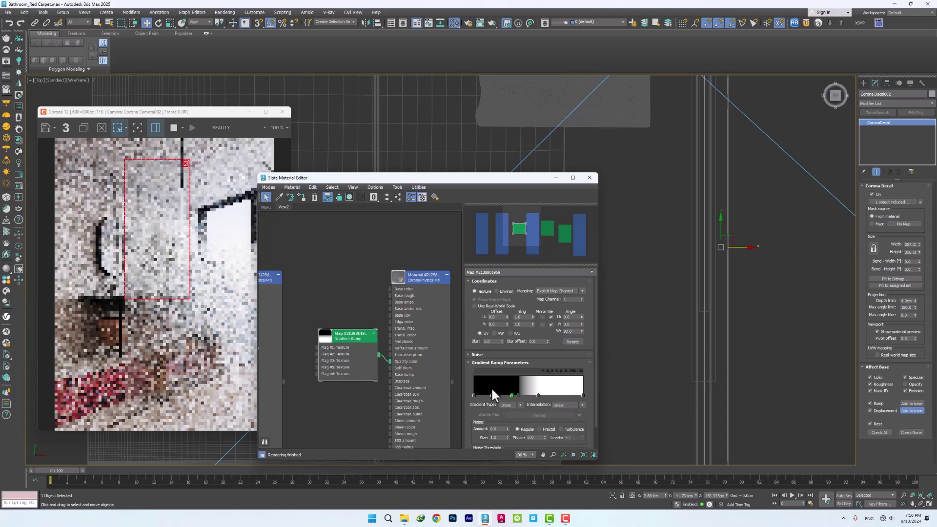
right_click(510, 395)
click(532, 423)
right_click(492, 394)
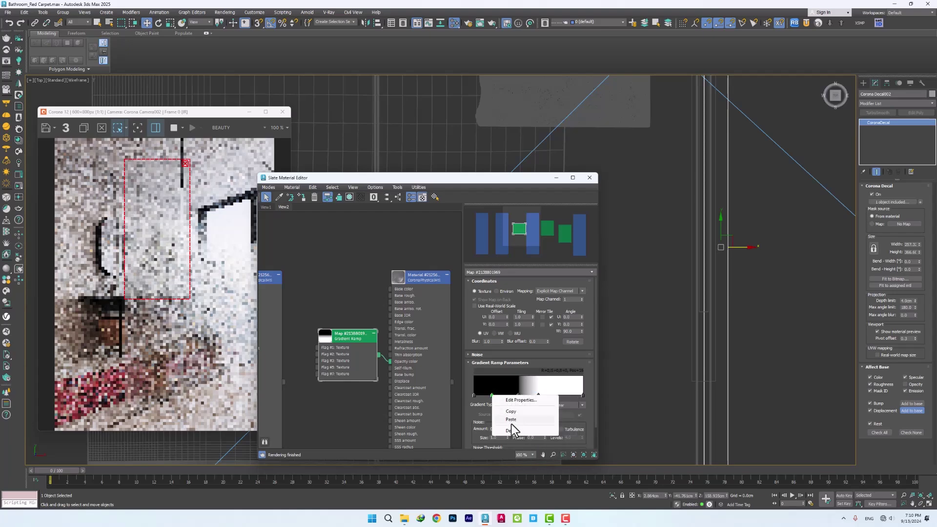
click(511, 424)
Reposition the Gradient Ramp's flags, moving the white flag to about position 74, and check the frosting in the render
drag(512, 393, 527, 396)
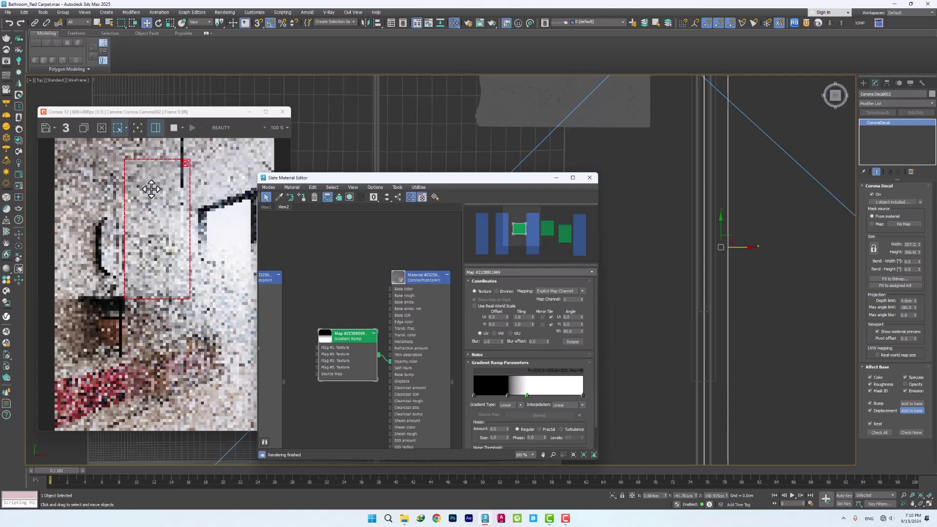
scroll(149, 190, up, 1)
scroll(168, 240, down, 1)
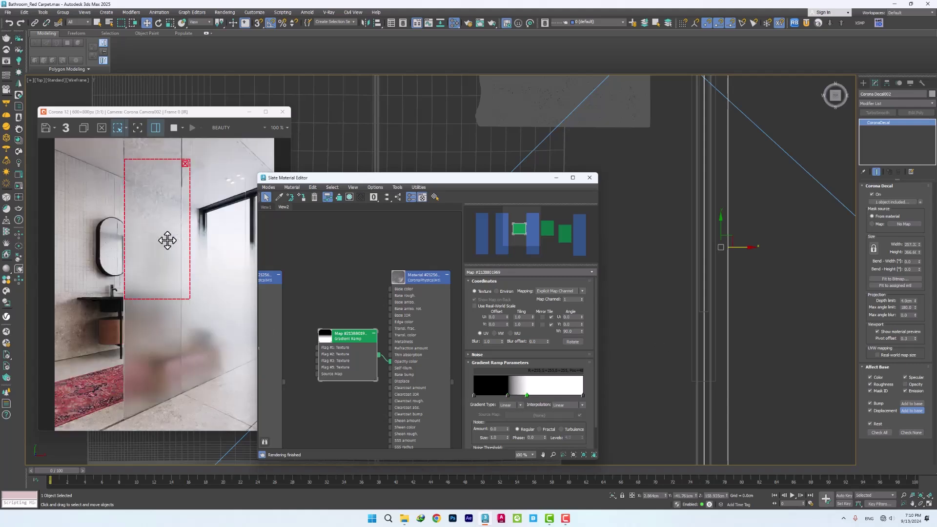
drag(527, 395, 556, 394)
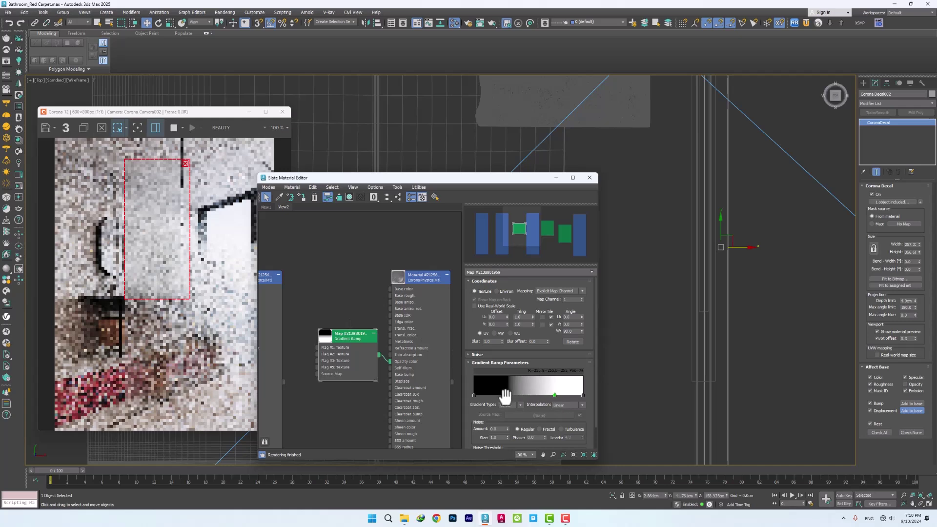
Adjust the base roughness of the text decal material and inspect the lettering up close in the render
middle_drag(400, 289, 342, 365)
double_click(399, 301)
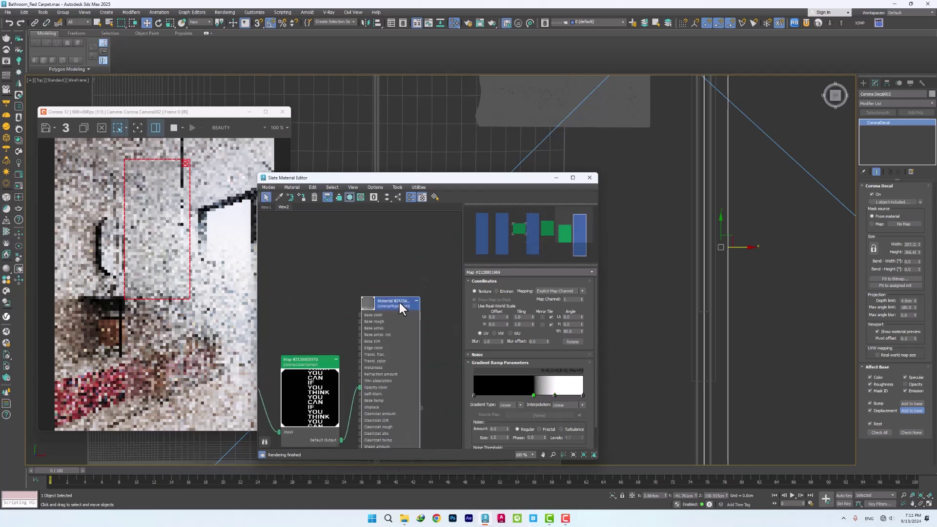
drag(516, 329, 514, 325)
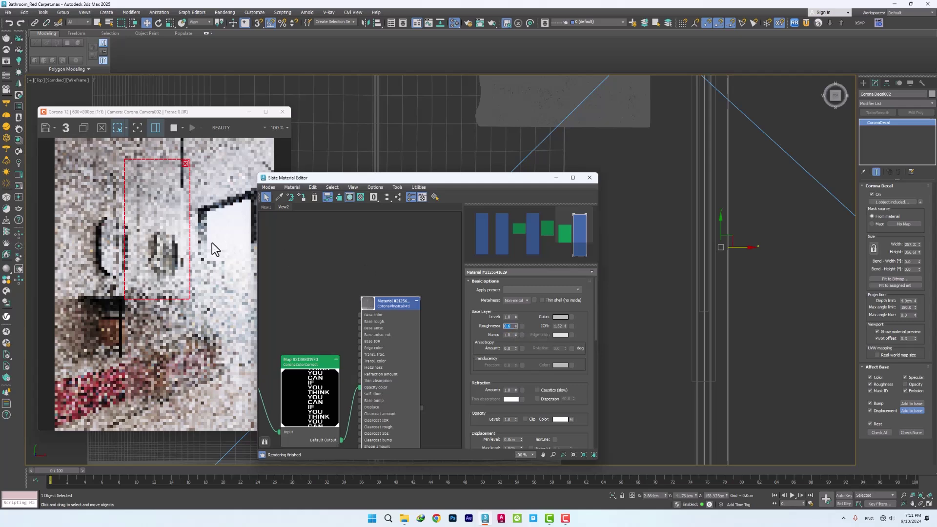
scroll(138, 211, up, 2)
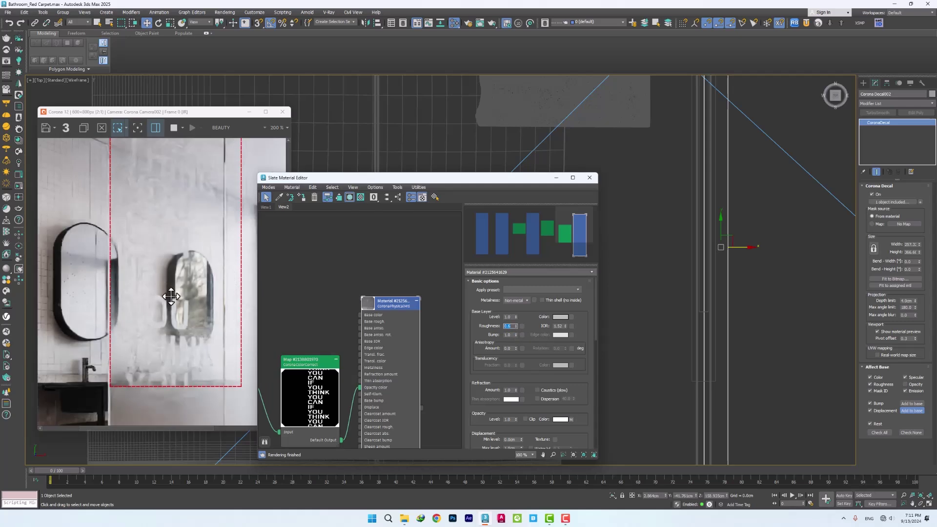
scroll(160, 210, down, 2)
scroll(161, 260, up, 2)
scroll(215, 287, down, 2)
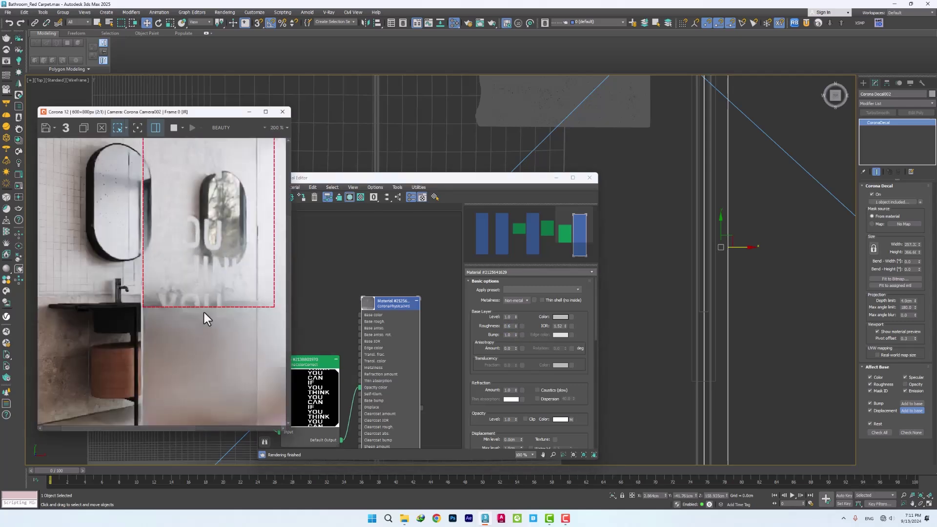
Extend the render region down over the lower glass and shift the Gradient Ramp's middle flags slightly toward its black end
middle_drag(347, 292, 447, 286)
drag(164, 299, 176, 389)
scroll(387, 294, down, 1)
middle_drag(329, 277, 506, 262)
click(376, 316)
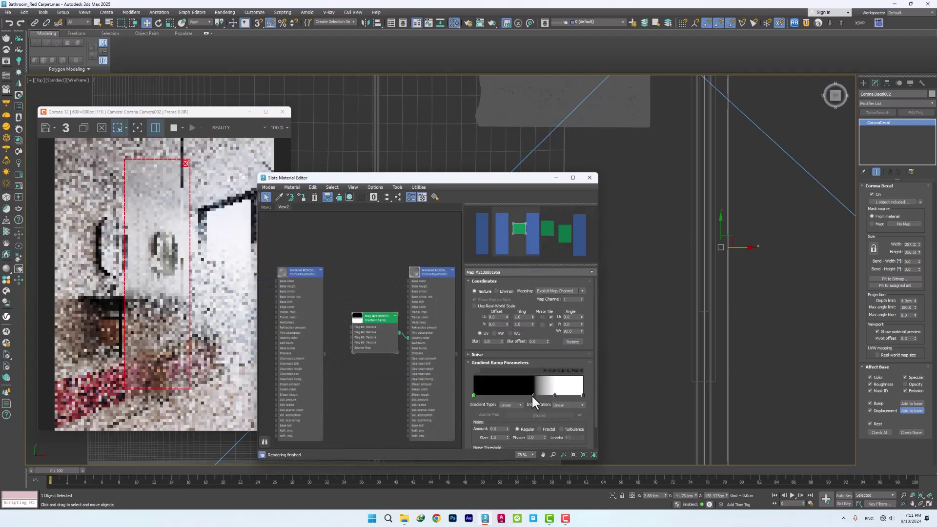
drag(532, 394, 523, 394)
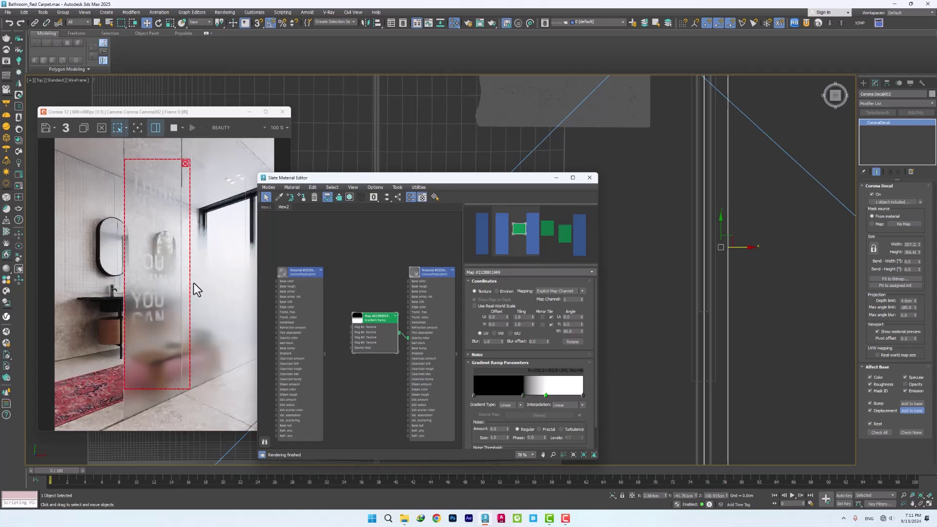
Examine the text decal material's lower settings, including the volumetric scattering under its media options
click(233, 111)
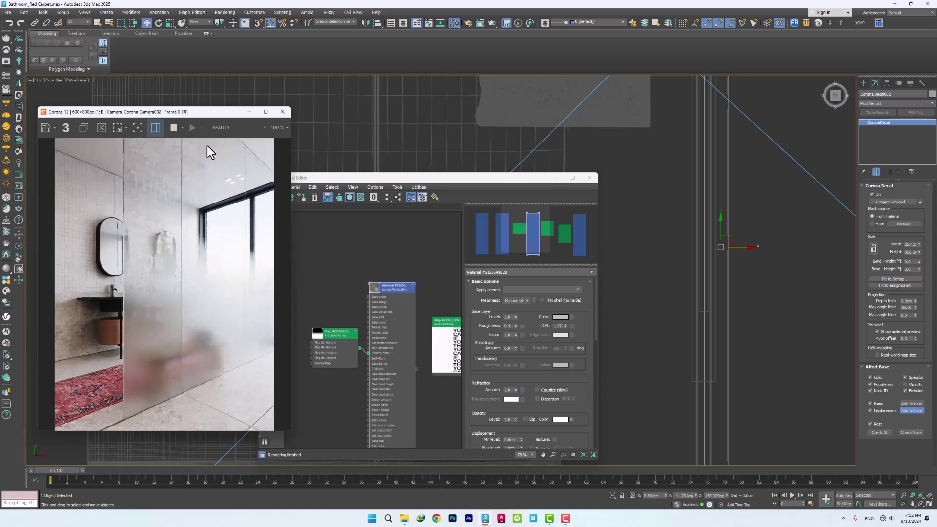
middle_drag(454, 236, 355, 212)
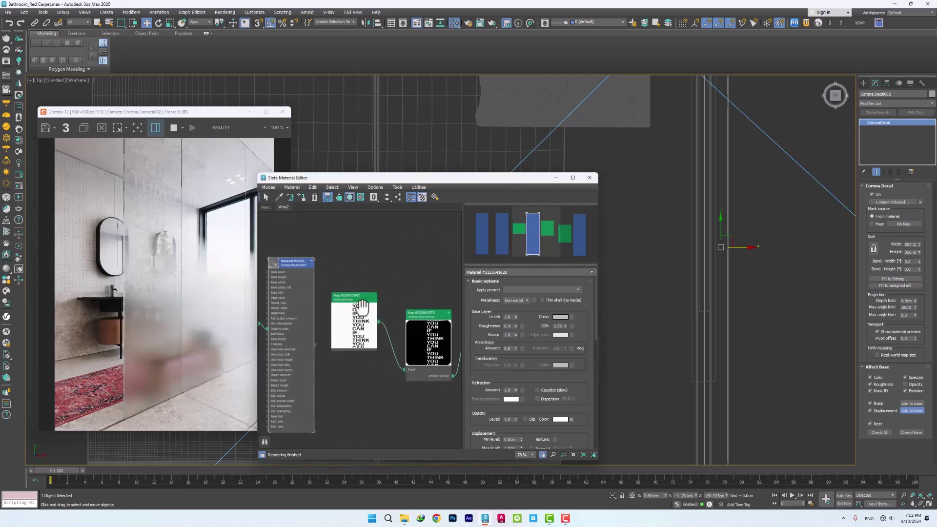
middle_drag(444, 329, 371, 317)
click(414, 257)
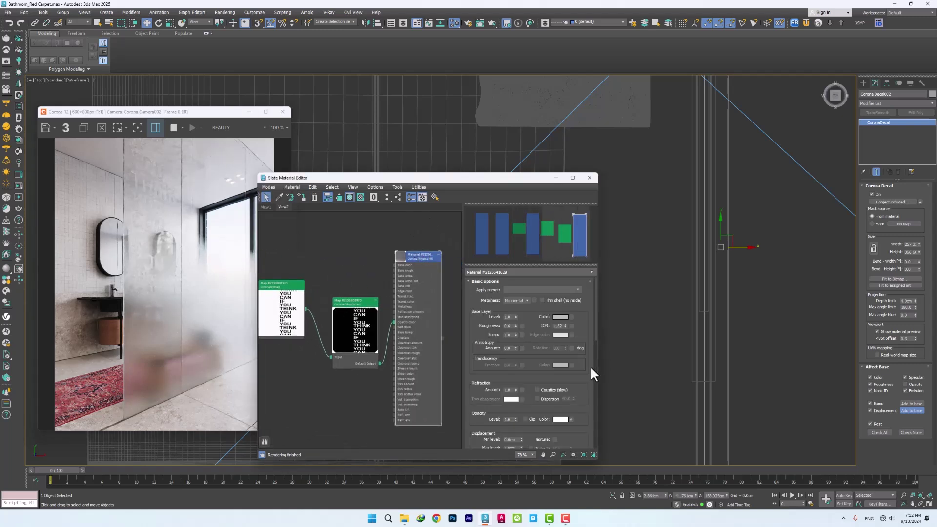
drag(579, 377, 552, 253)
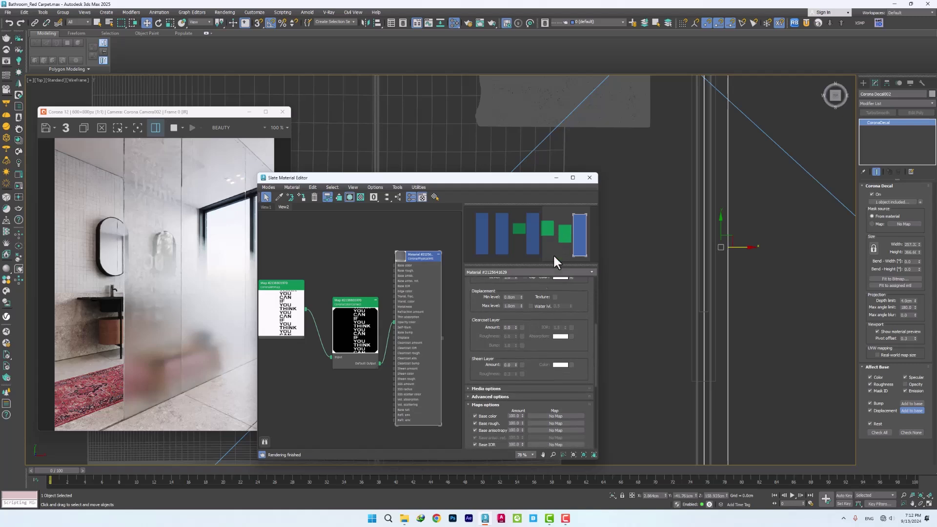
click(483, 388)
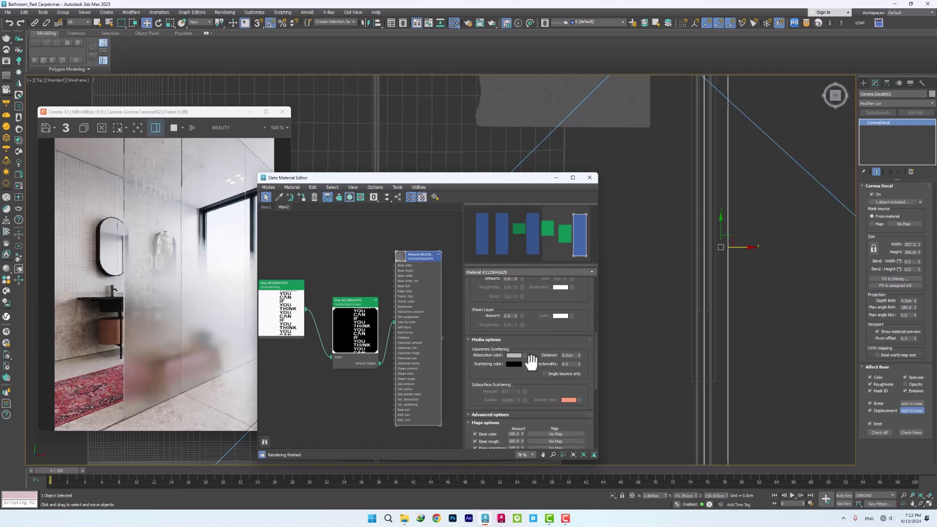
Try an absorption distance of 10 cm on the frosted decal material and return it to 0
middle_drag(360, 276, 452, 315)
middle_drag(322, 293, 413, 272)
double_click(408, 271)
scroll(531, 362, down, 10)
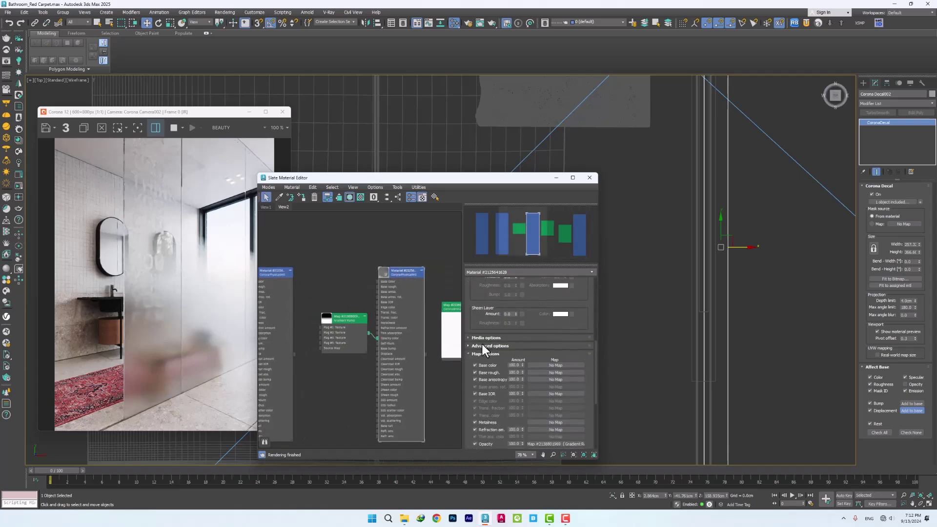
double_click(565, 354)
text(10)
key(Return)
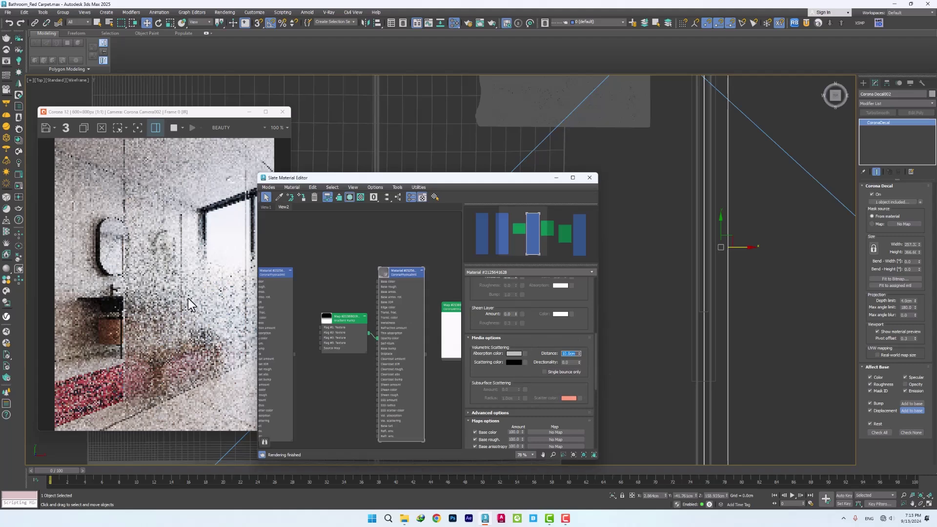
text(0)
key(Return)
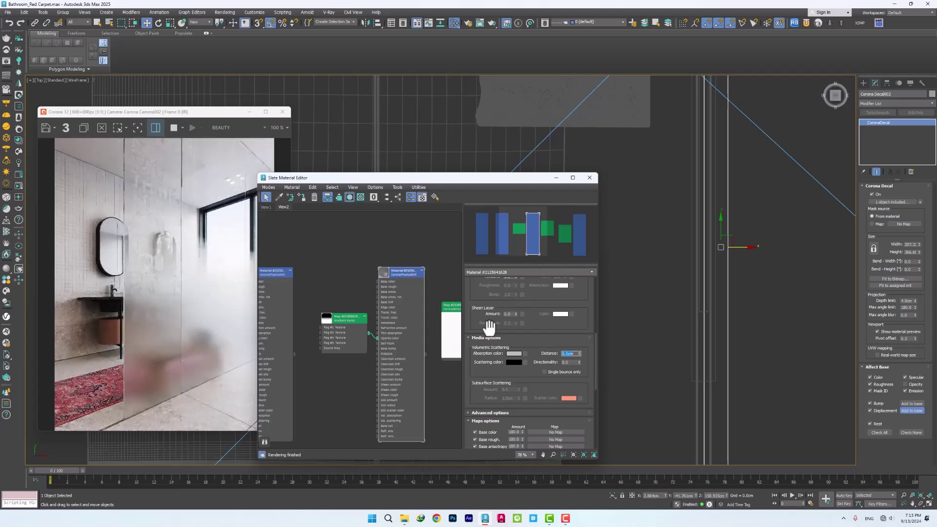
Add a Corona Legacy material, place it above the Gradient Ramp node and hide its unused slots
scroll(355, 302, down, 5)
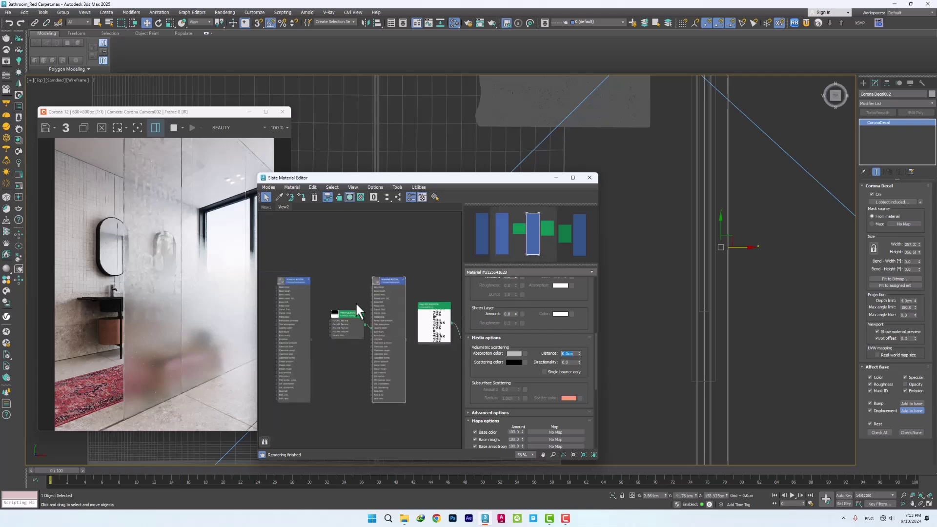
middle_drag(379, 322, 374, 327)
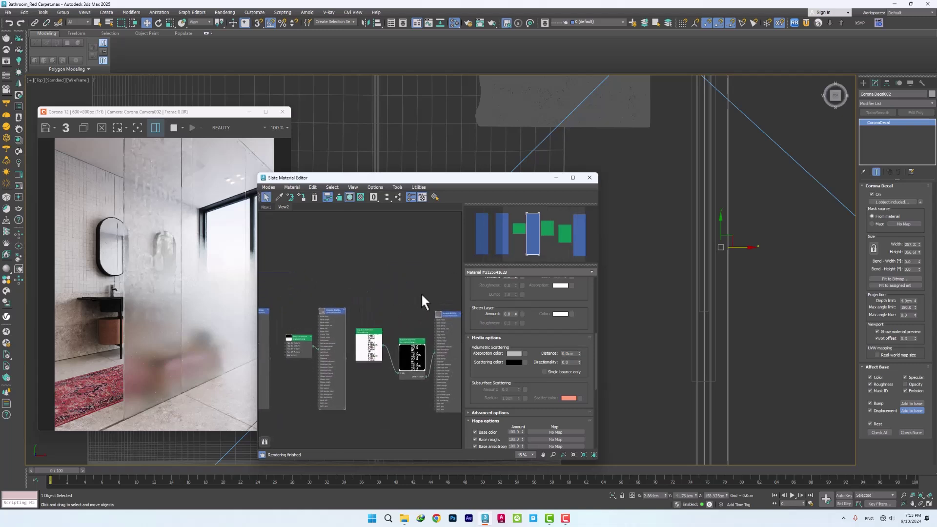
scroll(347, 298, up, 4)
right_click(350, 281)
mouse_move(389, 286)
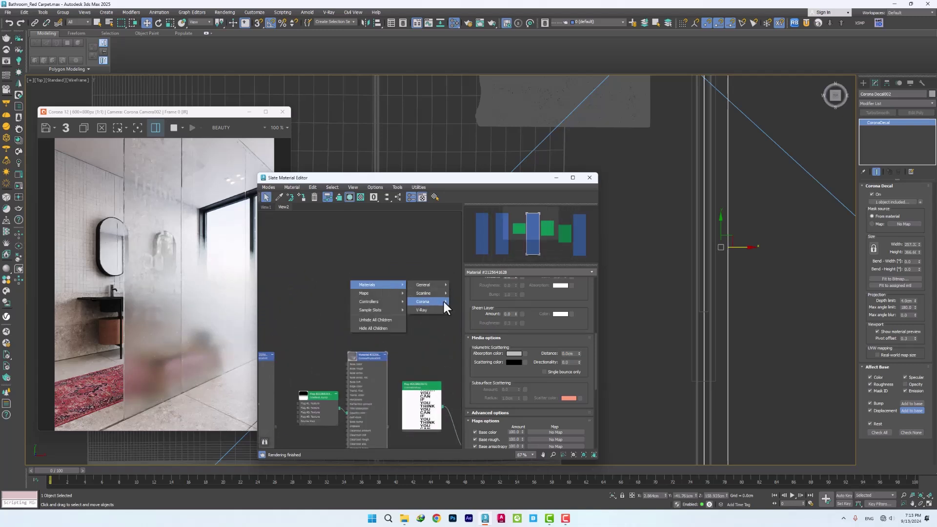
mouse_move(446, 300)
click(488, 326)
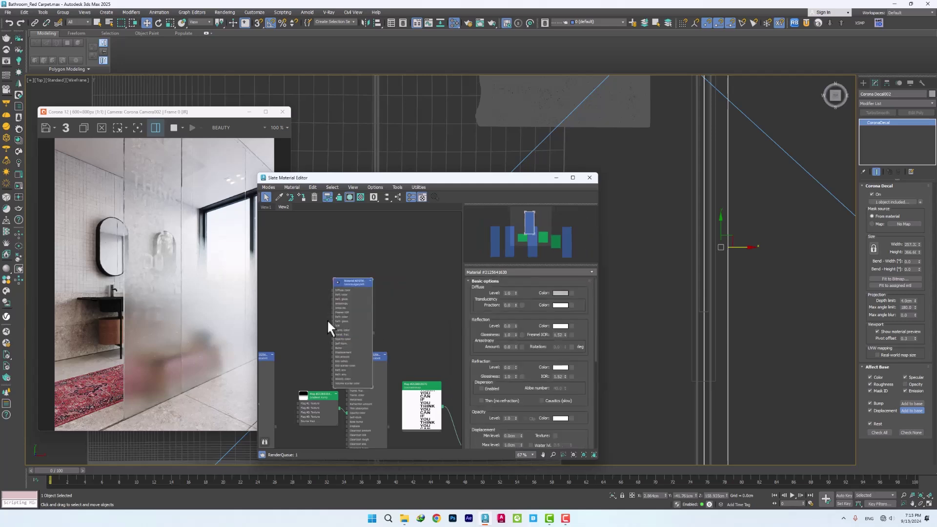
drag(358, 287, 323, 361)
key(h)
scroll(336, 397, up, 3)
middle_drag(337, 397, 391, 360)
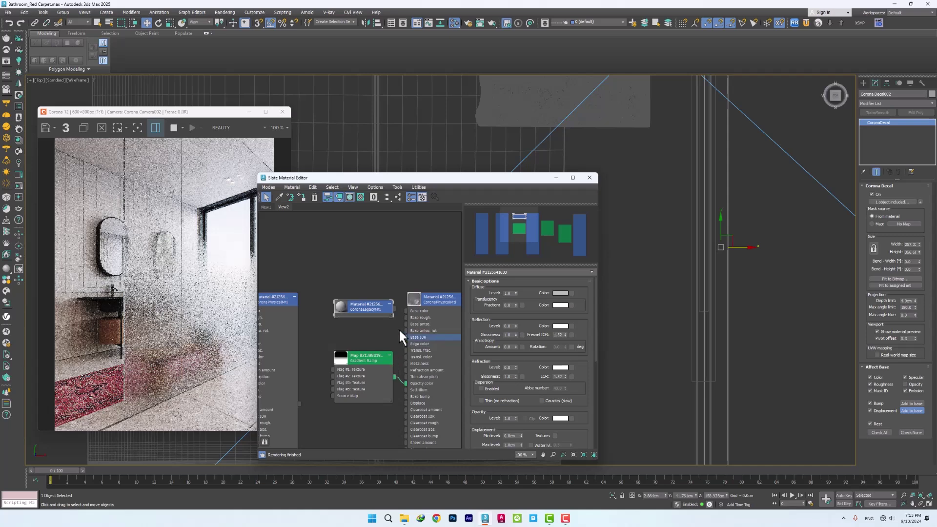
Set the Legacy material's diffuse color to black and its reflection and refraction levels to 1
click(560, 293)
drag(549, 243, 516, 244)
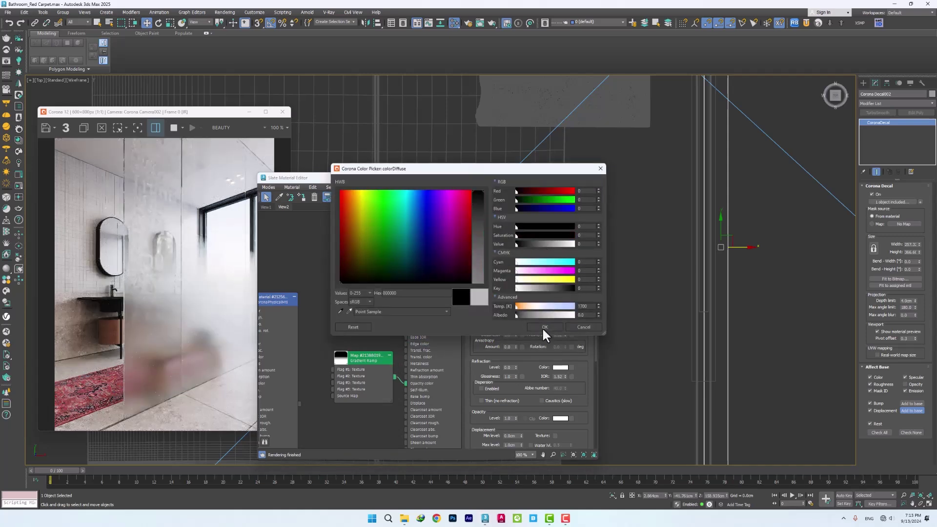
click(544, 327)
double_click(508, 326)
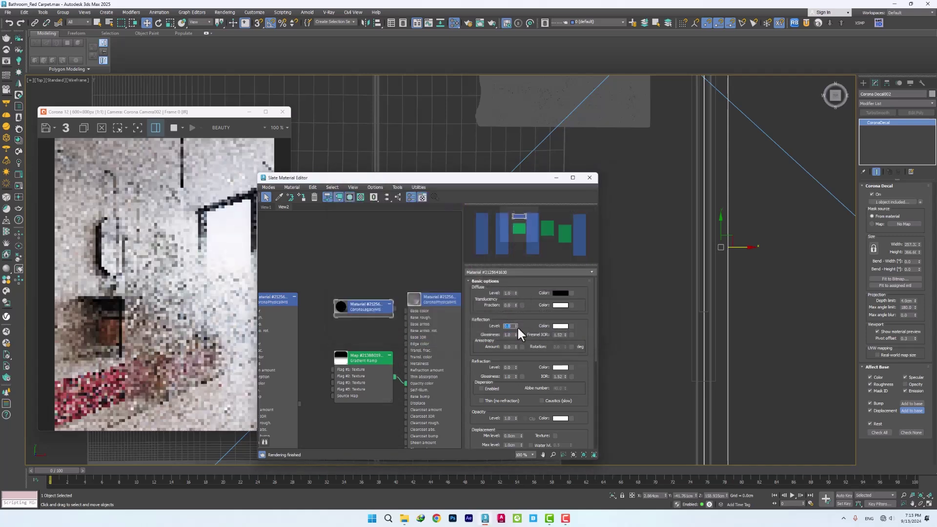
double_click(508, 367)
text(1)
key(Return)
Connect the Gradient Ramp to the Legacy material's opacity and set its refraction glossiness to 0.4
drag(395, 376, 361, 351)
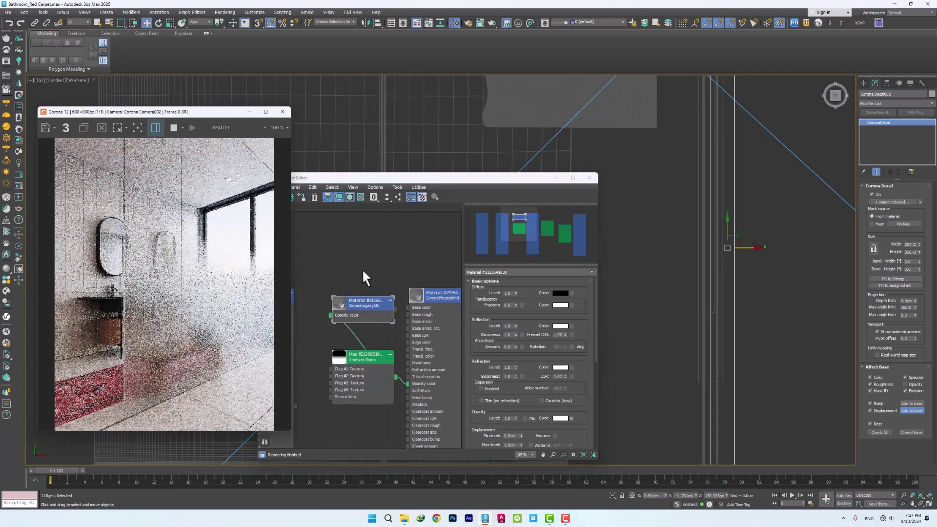
click(359, 303)
scroll(525, 341, down, 2)
scroll(526, 341, down, 1)
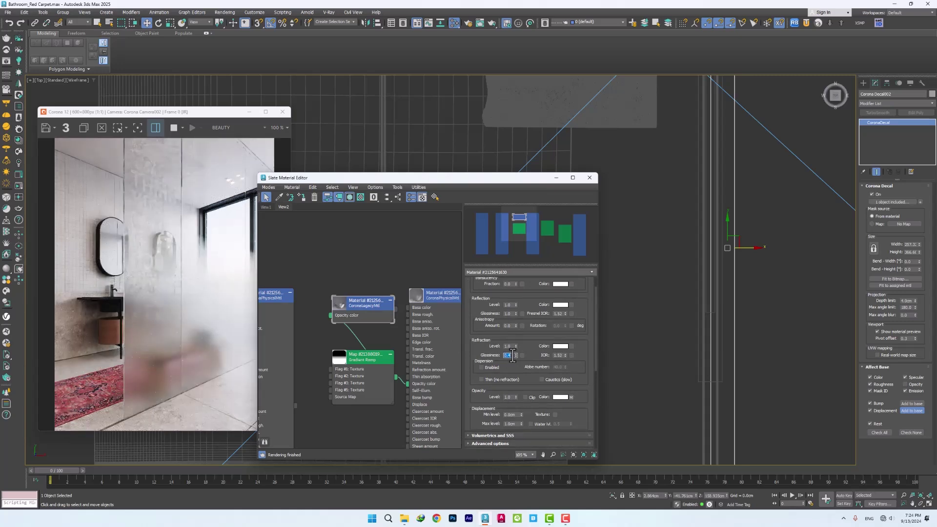
Assign the Legacy material to the frosted glass decal and adjust the material's refraction glossiness
click(698, 257)
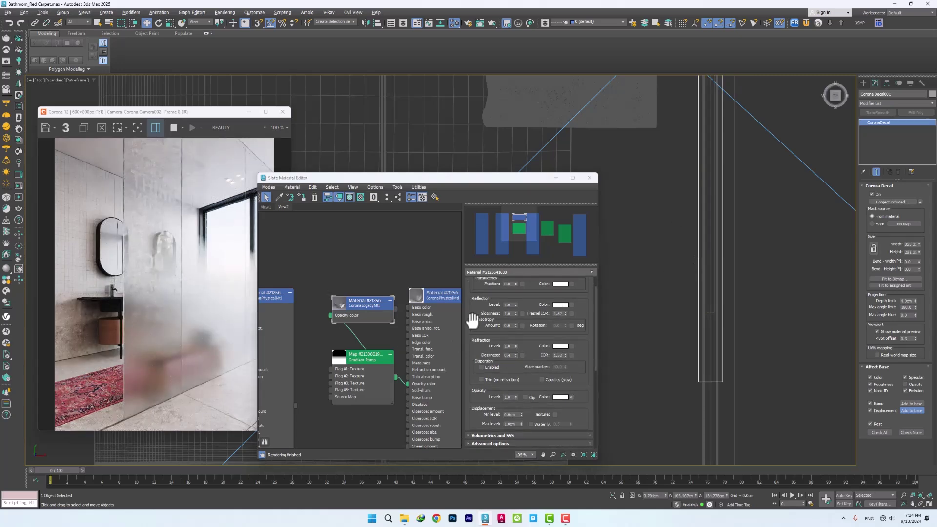
right_click(441, 297)
click(375, 293)
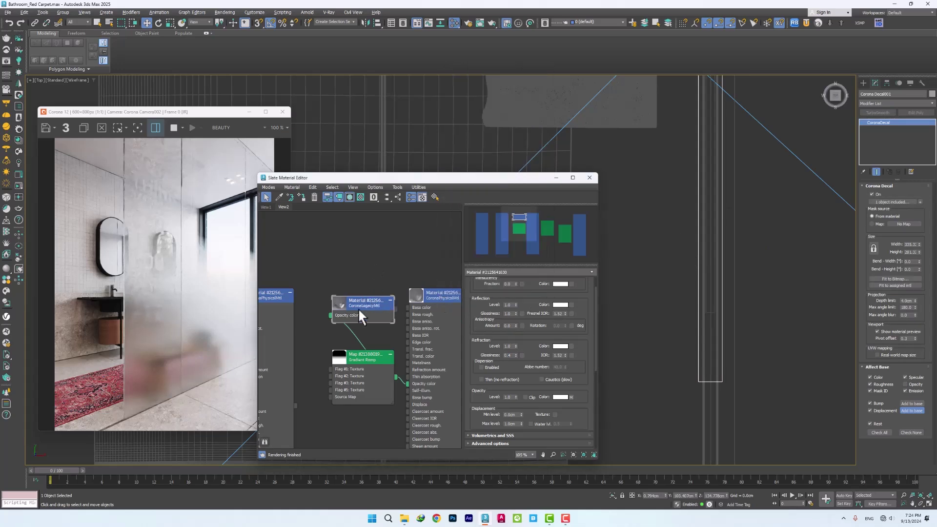
right_click(358, 310)
click(371, 88)
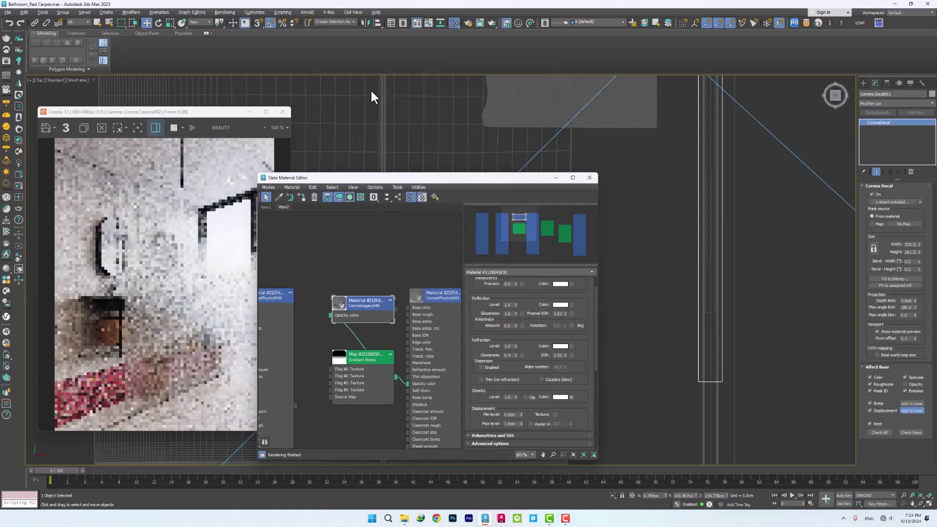
double_click(507, 355)
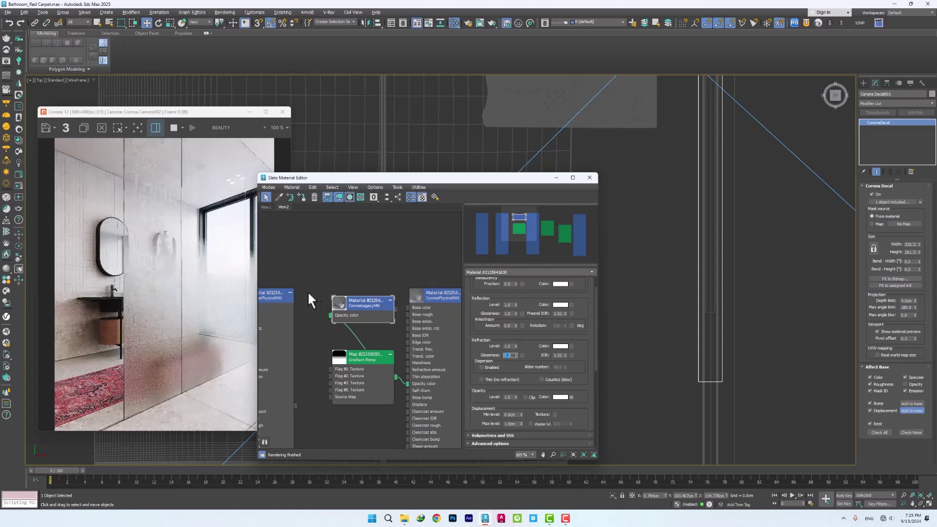
Limit rendering to a region around the frosted glass and tint the Legacy material's refraction color light blue, RGB 235, 244, 255
click(122, 129)
click(117, 128)
drag(104, 189, 215, 414)
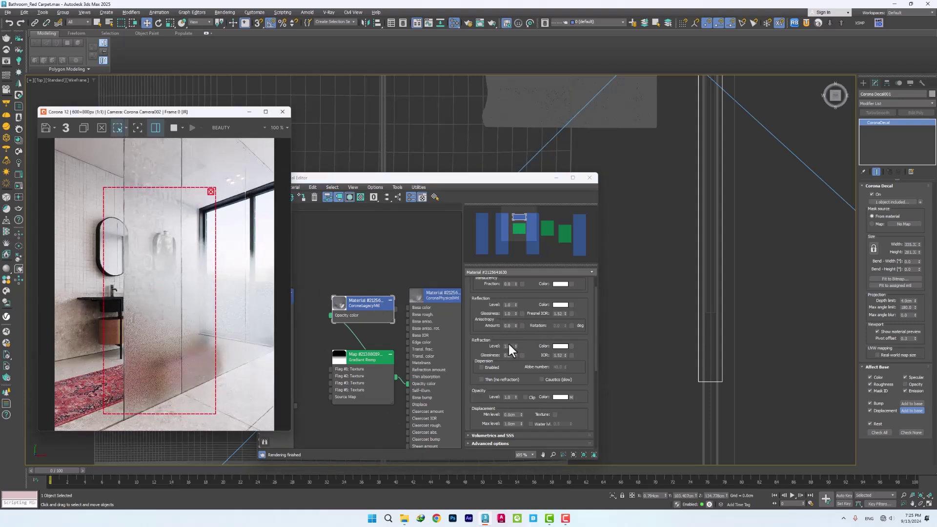
click(561, 346)
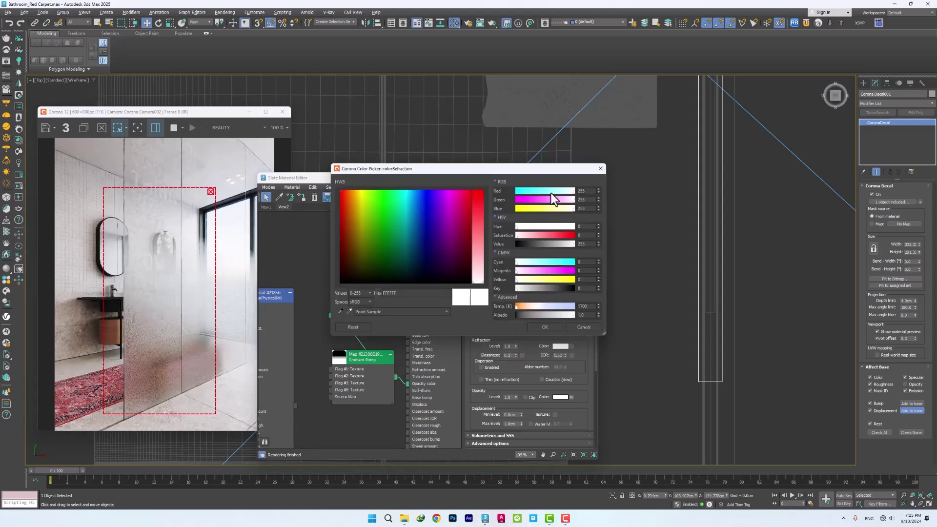
drag(551, 192, 559, 192)
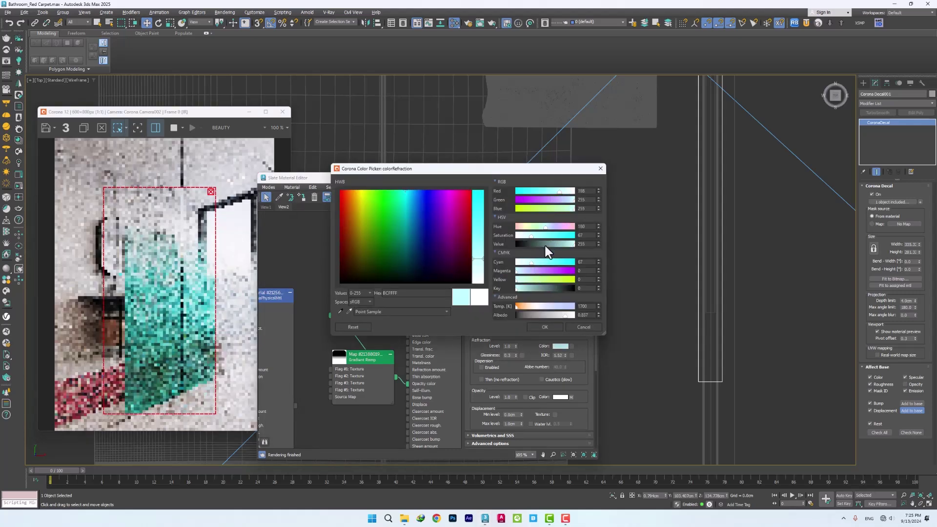
drag(587, 235, 572, 235)
text(20)
key(Return)
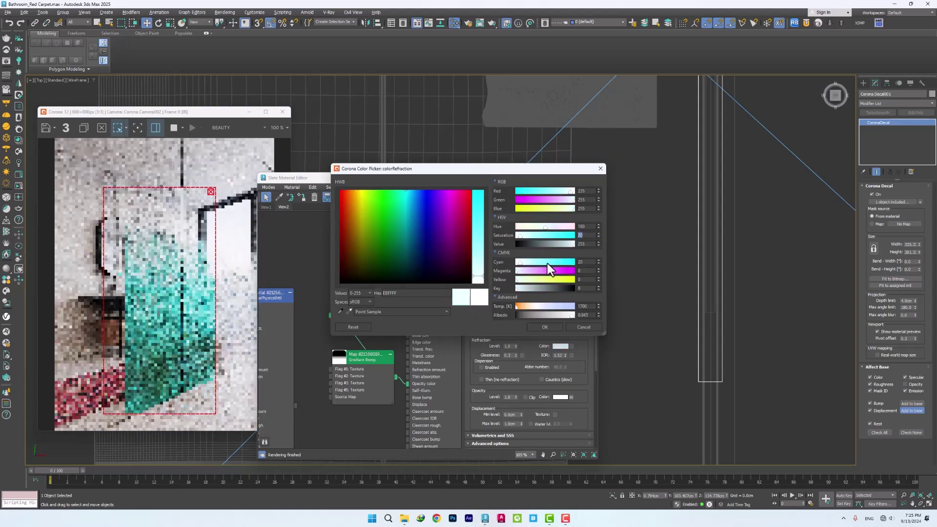
click(573, 201)
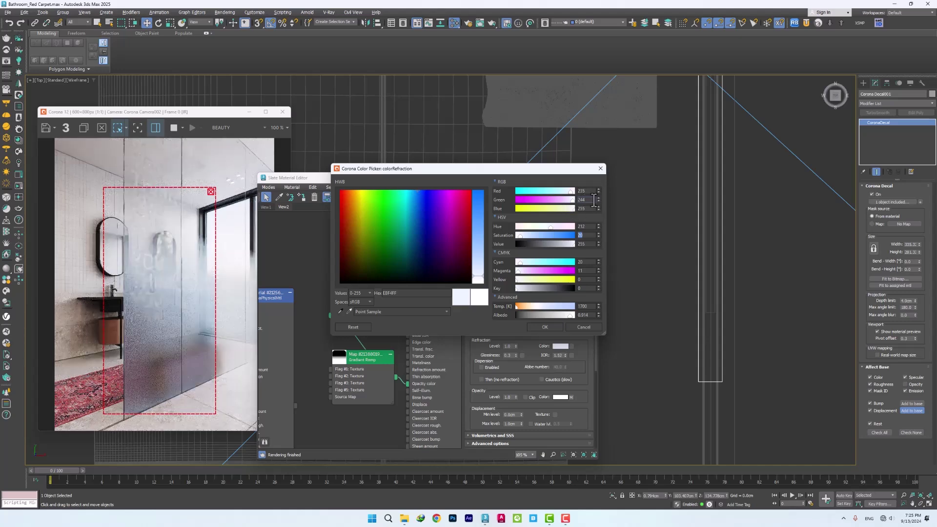
scroll(137, 301, up, 1)
scroll(137, 301, down, 1)
click(541, 327)
Replace the render region with a narrower one around the lettering on the front glass panel
click(211, 191)
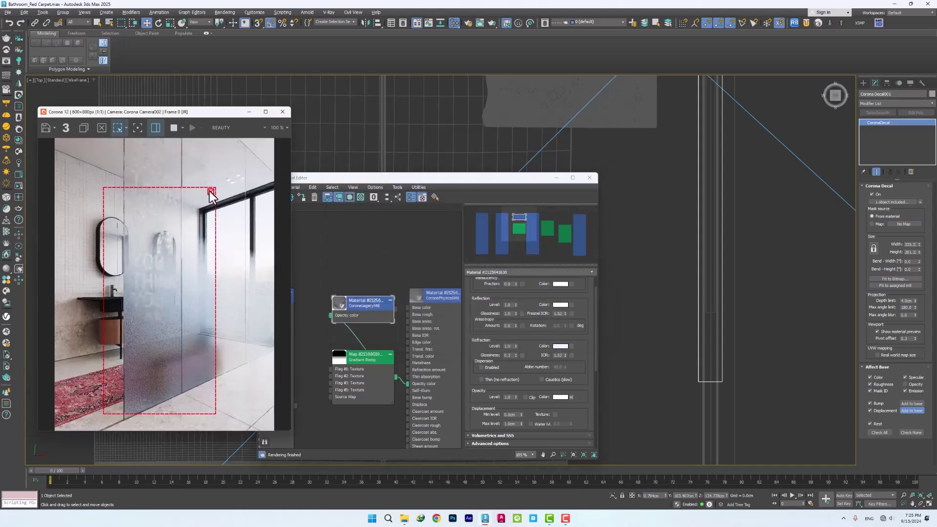
click(211, 192)
drag(181, 158, 122, 337)
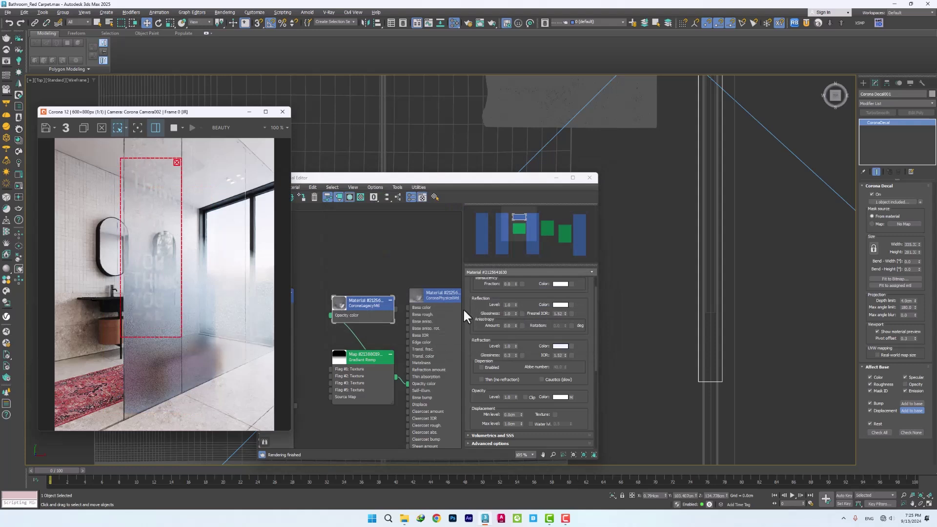
Copy the Legacy material beside the lettering nodes and connect the lettering's Color Correct output to the copy's opacity
click(363, 308)
scroll(363, 308, down, 3)
drag(320, 303, 316, 355)
drag(323, 268, 445, 291)
scroll(451, 295, up, 3)
middle_drag(456, 294, 383, 288)
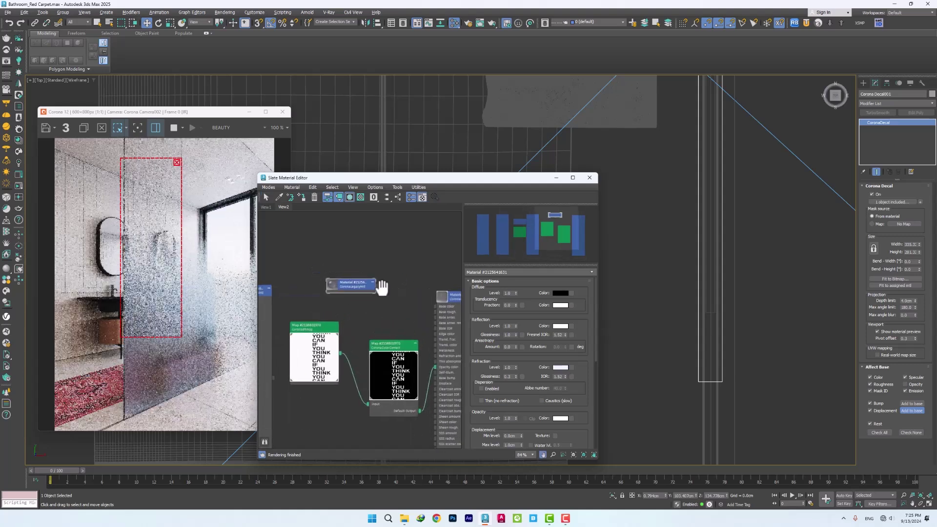
scroll(361, 290, up, 1)
drag(428, 426, 348, 283)
click(353, 362)
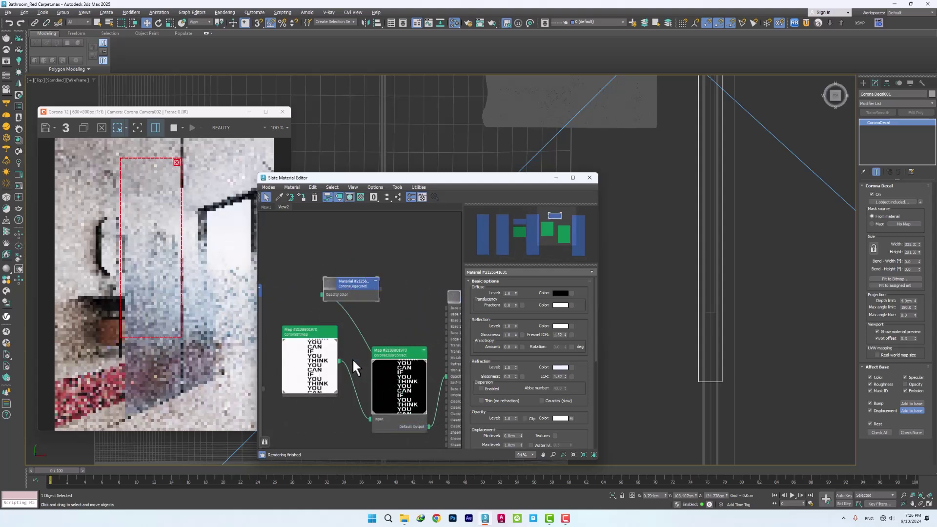
Darken the copied Legacy material's refraction color to grey, leaving its reflection color white
click(561, 326)
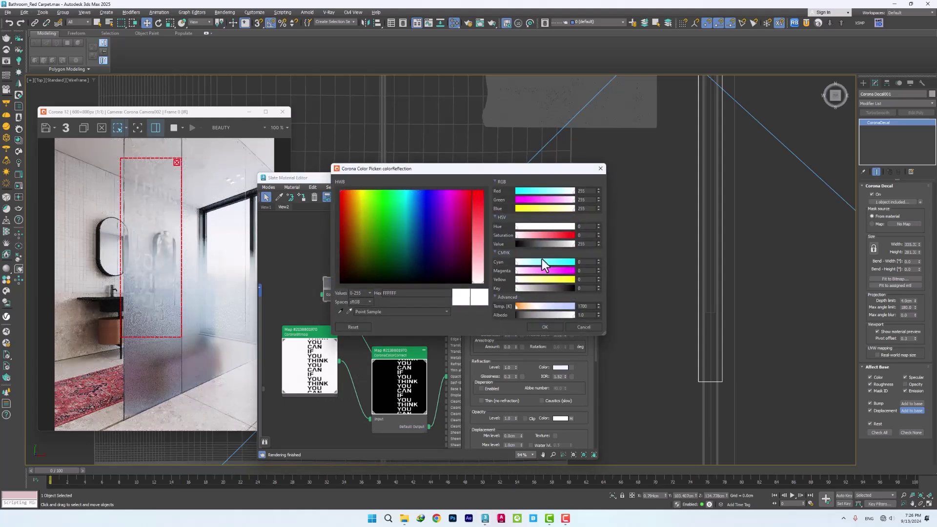
click(582, 327)
scroll(479, 323, down, 1)
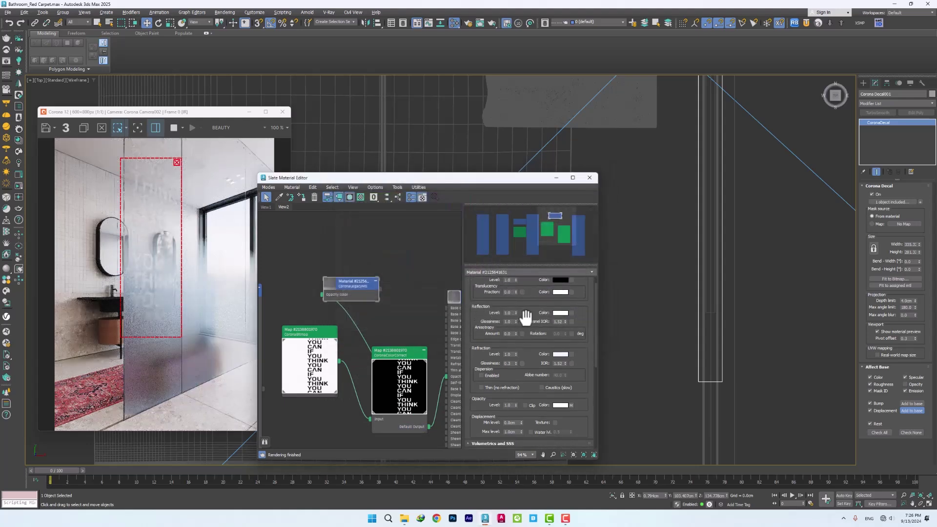
click(561, 315)
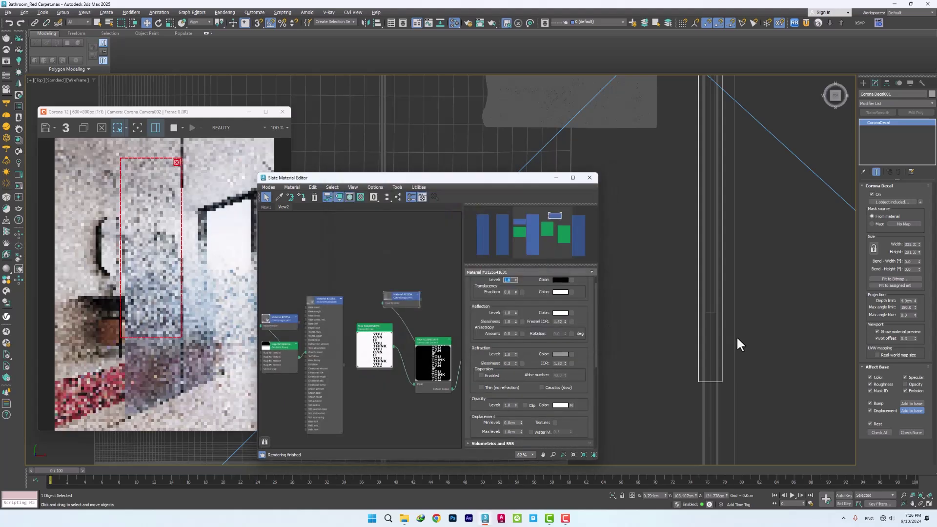
Assign the copied Legacy material to the lettering decal and extend the render region upward
click(736, 336)
right_click(409, 297)
click(669, 288)
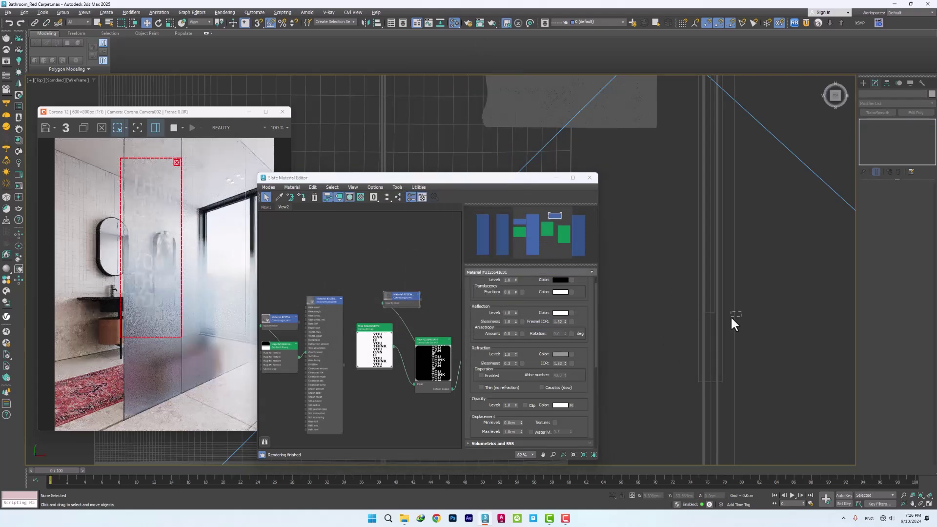
click(734, 316)
right_click(397, 294)
click(422, 75)
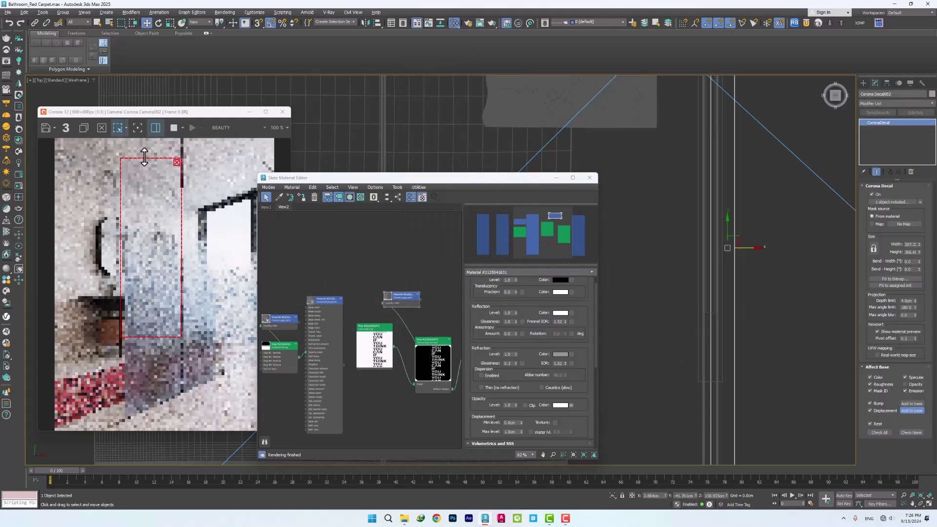
drag(146, 157, 146, 144)
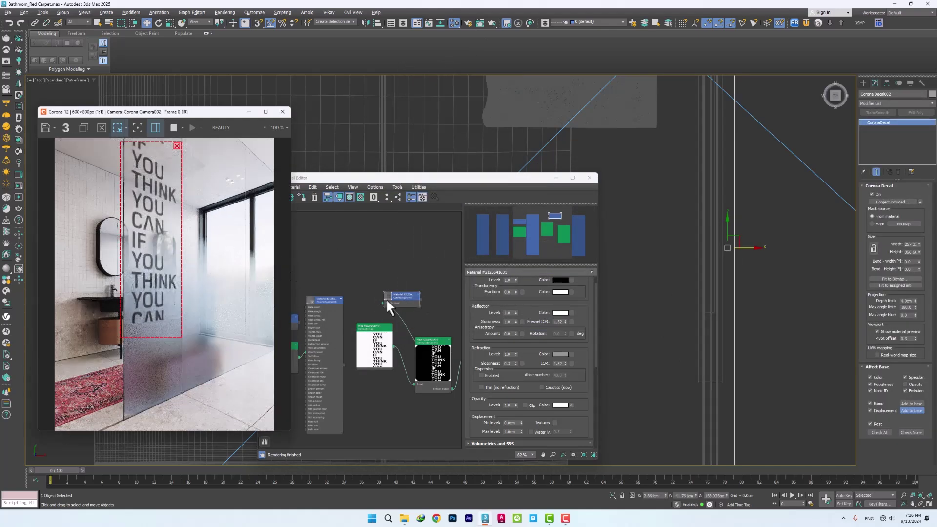
Set the lettering material's refraction color to a grey value of 197 and clear the render region
click(559, 353)
click(561, 245)
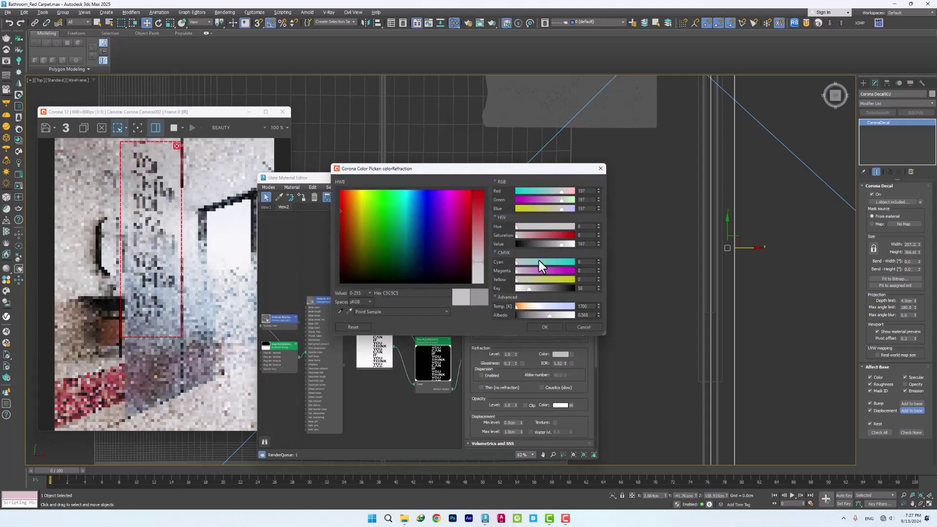
scroll(148, 199, up, 1)
scroll(148, 198, down, 1)
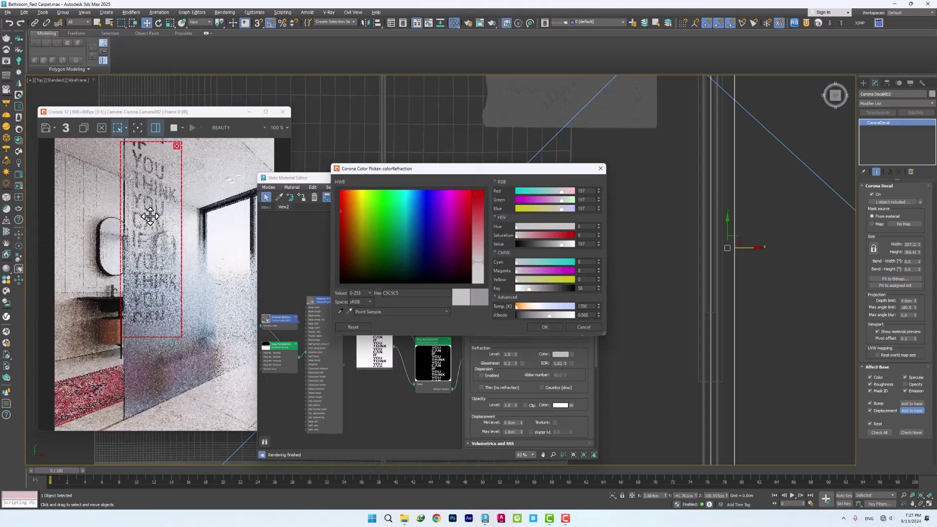
click(177, 151)
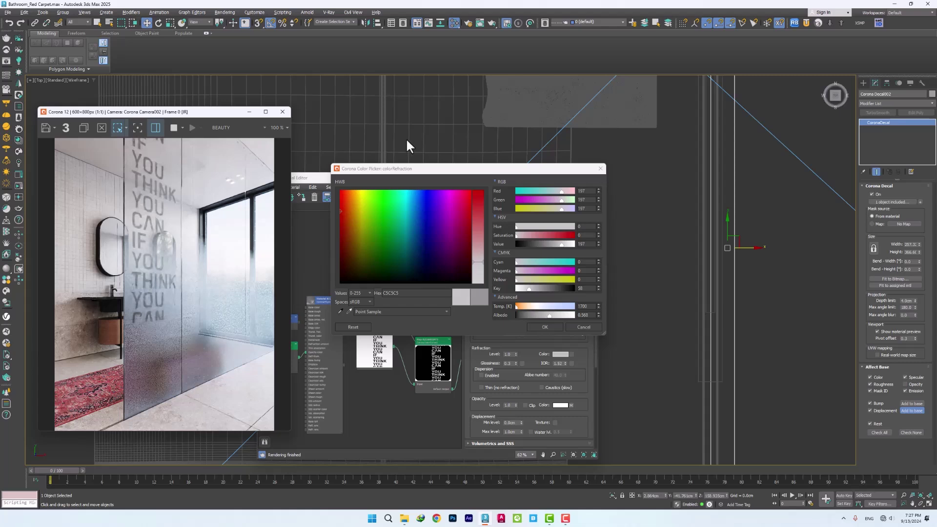
click(545, 329)
click(545, 326)
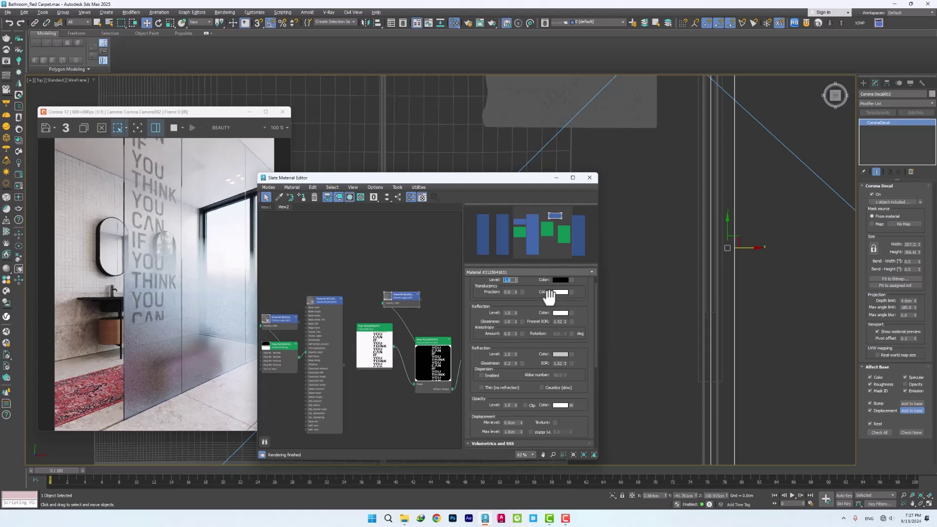
Minimize the material editor, stop the interactive rendering and select the frosted glass decal in the top view
click(556, 178)
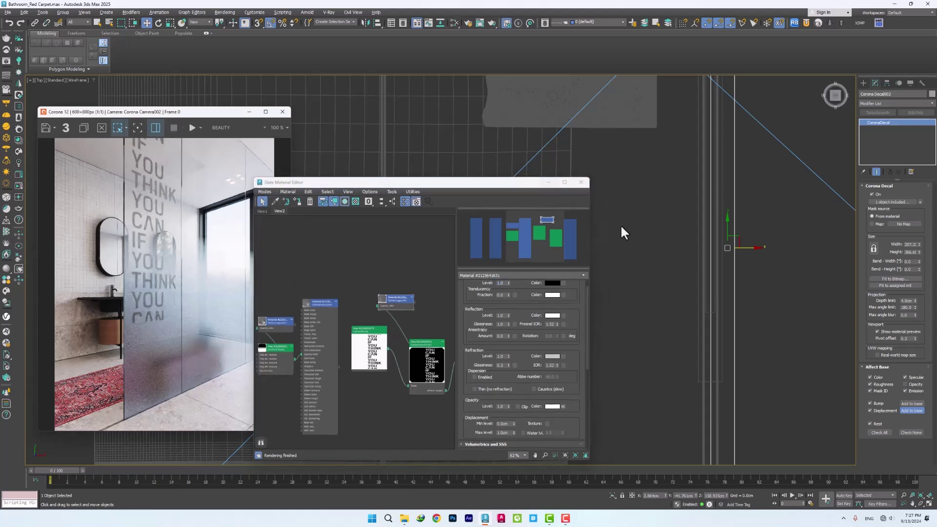
scroll(714, 320, down, 2)
drag(730, 297, 400, 316)
scroll(723, 332, up, 2)
click(698, 320)
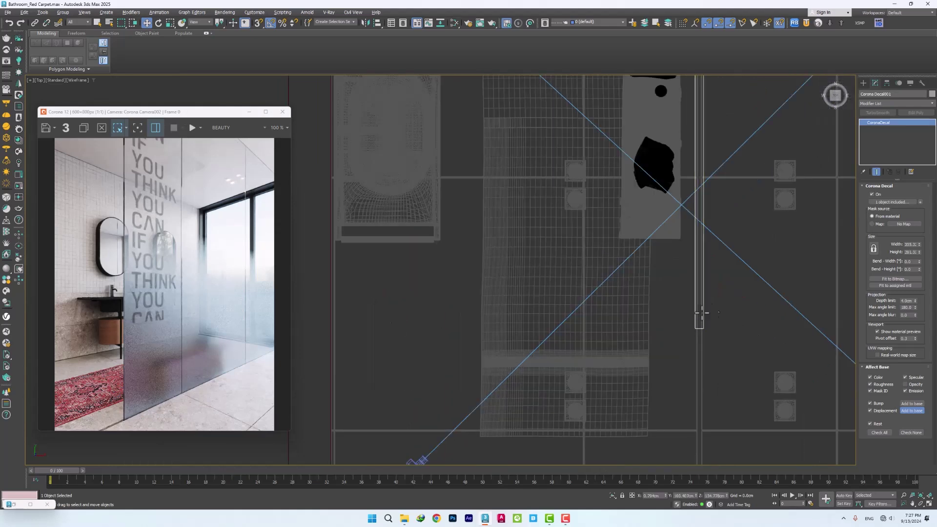
middle_drag(706, 307, 619, 394)
scroll(619, 390, down, 4)
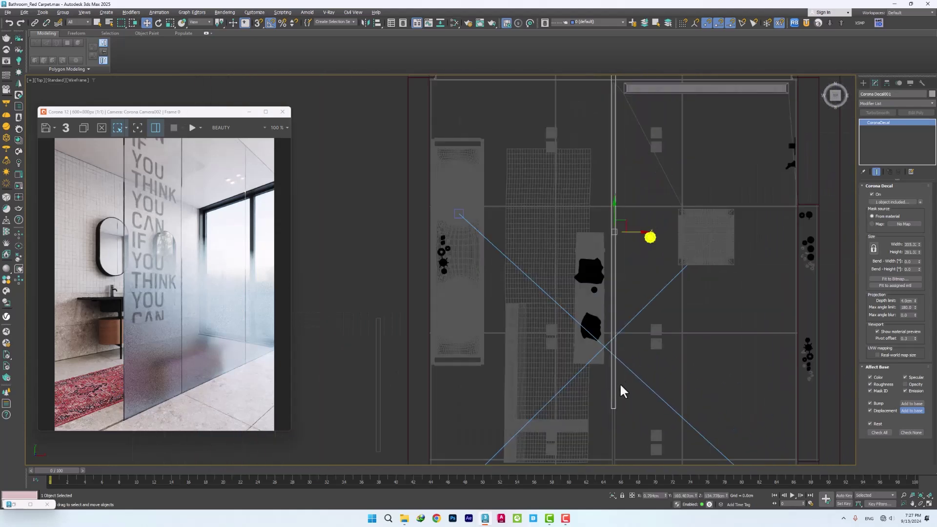
scroll(621, 348, up, 2)
middle_drag(620, 347, 600, 345)
Duplicate the lettering's Physical material together with its bitmap and Color Correct nodes beside the originals
key(m)
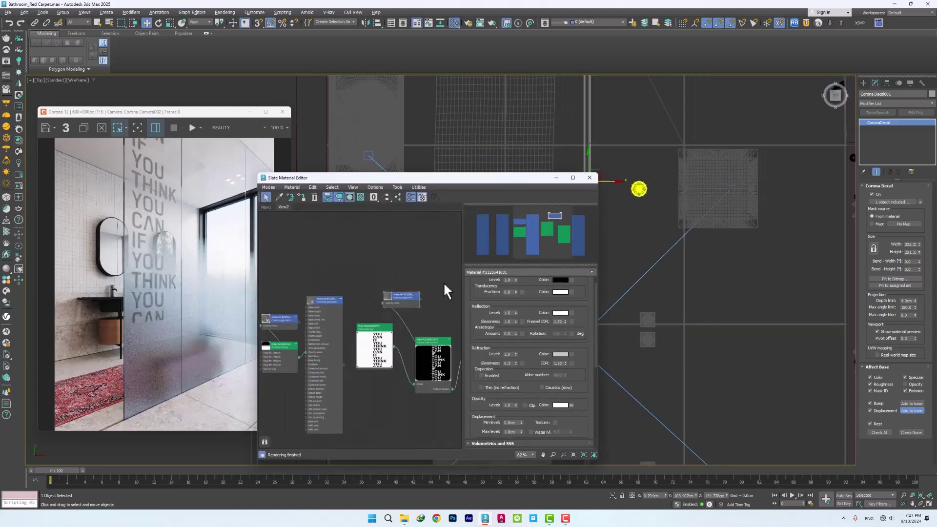
scroll(332, 277, up, 3)
drag(321, 228, 297, 247)
middle_drag(459, 244, 419, 251)
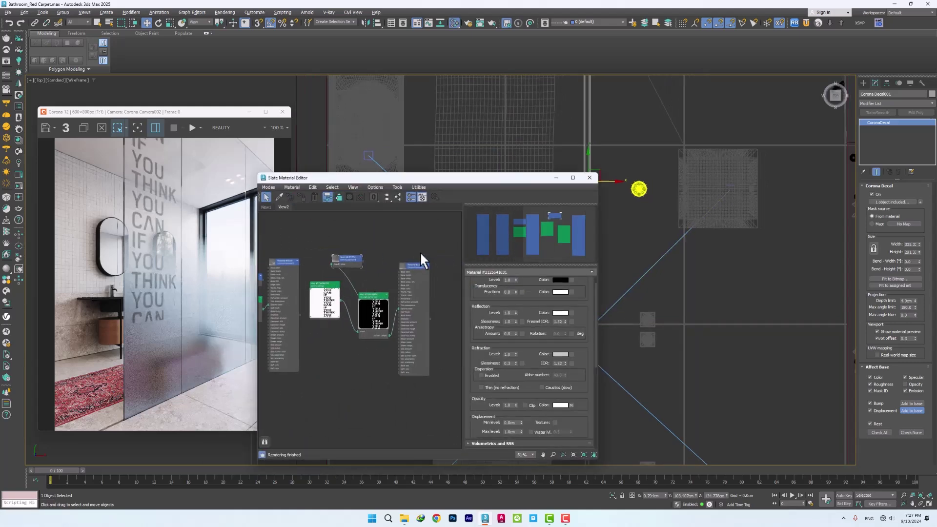
mouse_move(420, 251)
mouse_down()
mouse_move(379, 308)
mouse_move(417, 309)
mouse_up()
ctrl+click(324, 294)
scroll(332, 302, down, 3)
mouse_move(418, 313)
middle_down()
mouse_move(391, 322)
mouse_move(400, 286)
middle_up()
scroll(416, 305, up, 3)
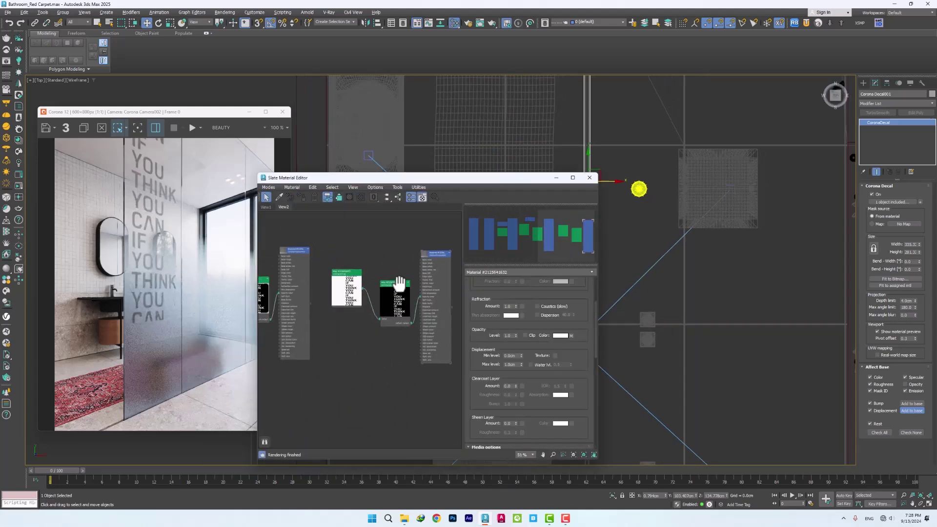
scroll(415, 280, up, 3)
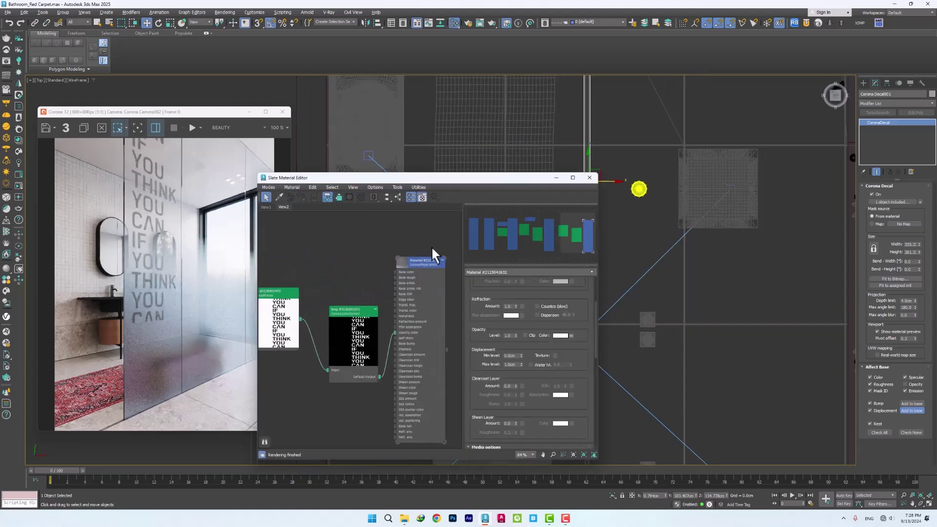
Assign the duplicated Physical material to the selected decal and load image 04 into its bitmap map
double_click(274, 301)
scroll(569, 336, down, 3)
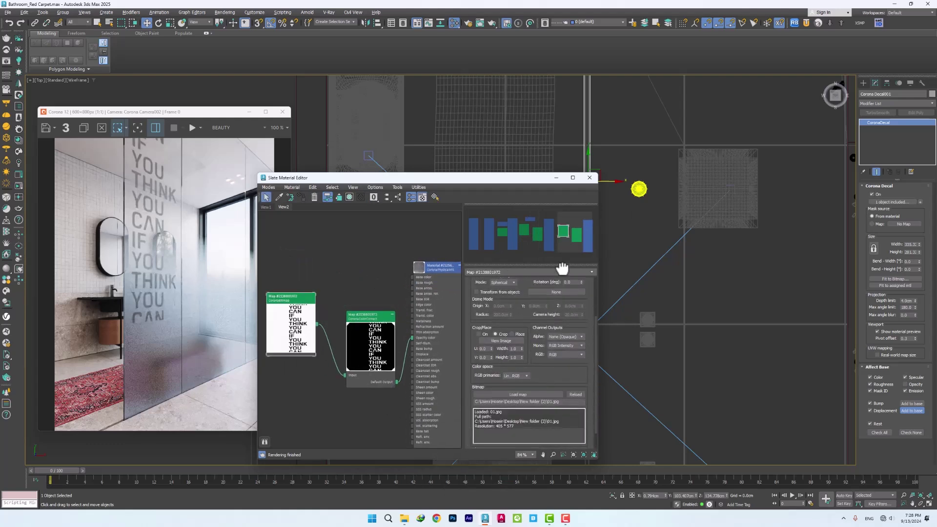
click(532, 382)
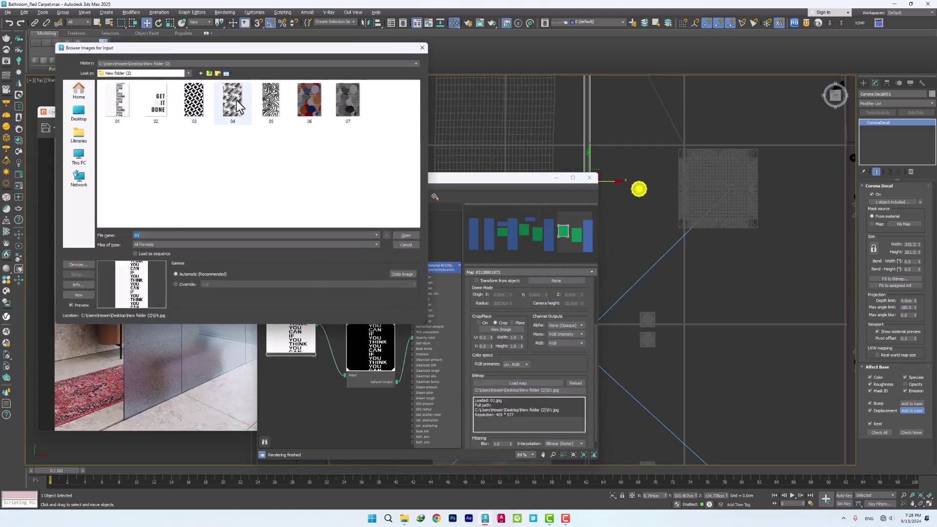
double_click(233, 102)
click(556, 178)
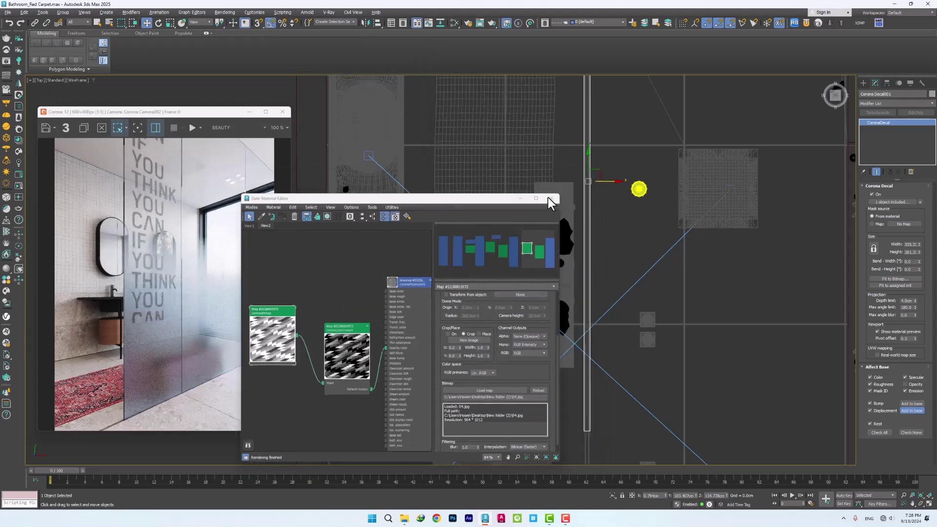
Isolate the decal and the glass panels in the perspective view with only the decal selected
mouse_move(622, 254)
middle_down()
mouse_move(629, 270)
mouse_move(599, 315)
middle_up()
key(p)
scroll(629, 333, down, 4)
ctrl+click(648, 287)
key(alt+q)
click(601, 322)
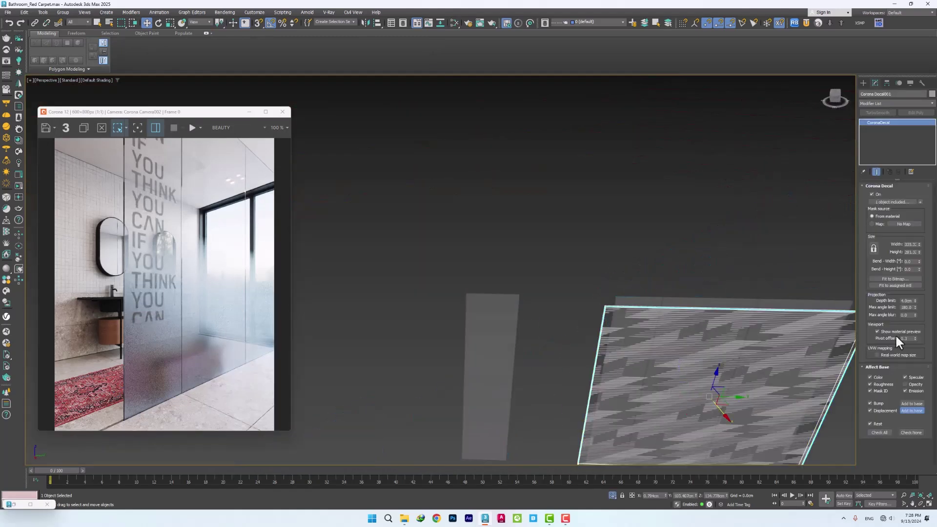
Fit the decal's proportions to image 04 and scale the decal up uniformly to cover the glass panel
click(907, 279)
double_click(248, 108)
middle_drag(744, 387, 571, 338)
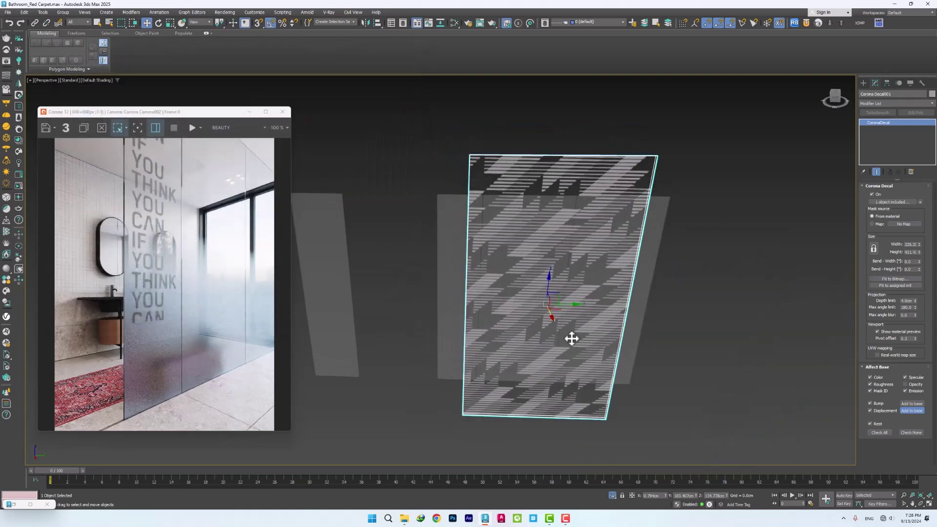
key(r)
drag(556, 292, 570, 283)
scroll(515, 303, up, 3)
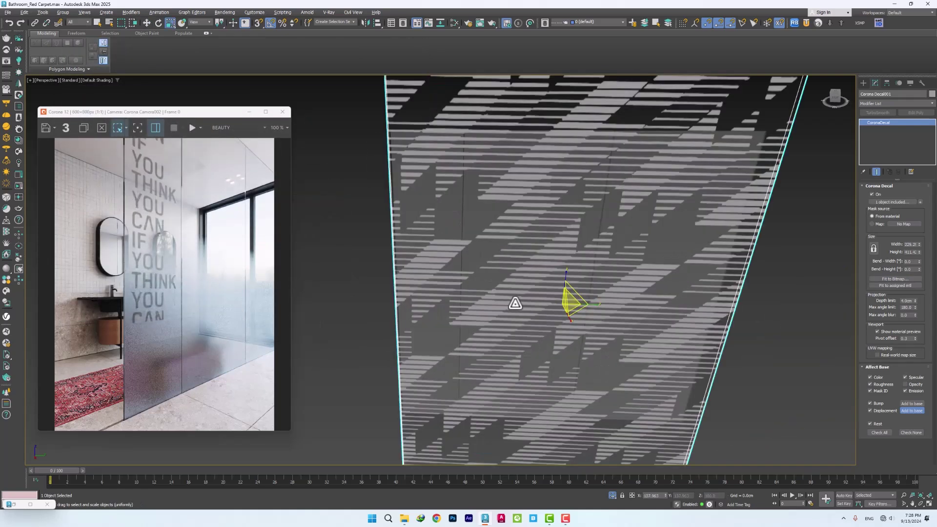
key(w)
Set the pattern bitmap's U and V tiling to 3
key(m)
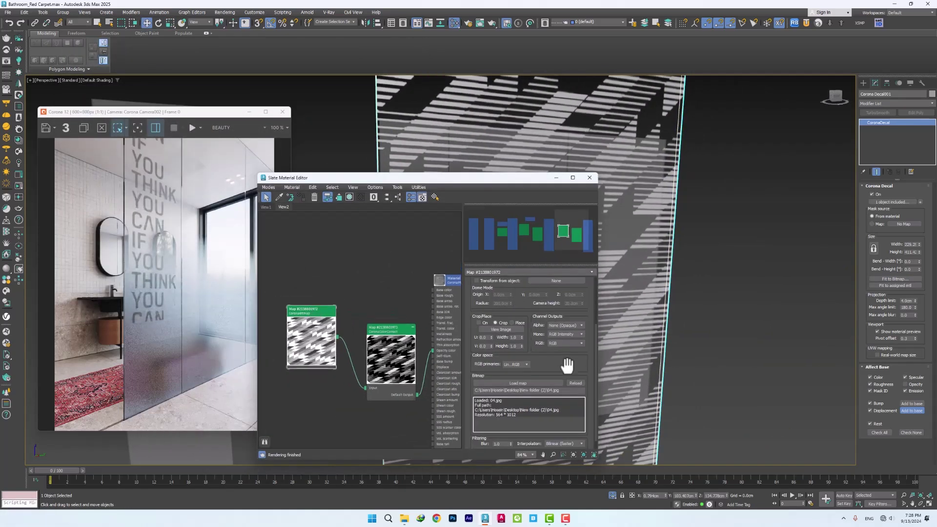
scroll(569, 327, up, 4)
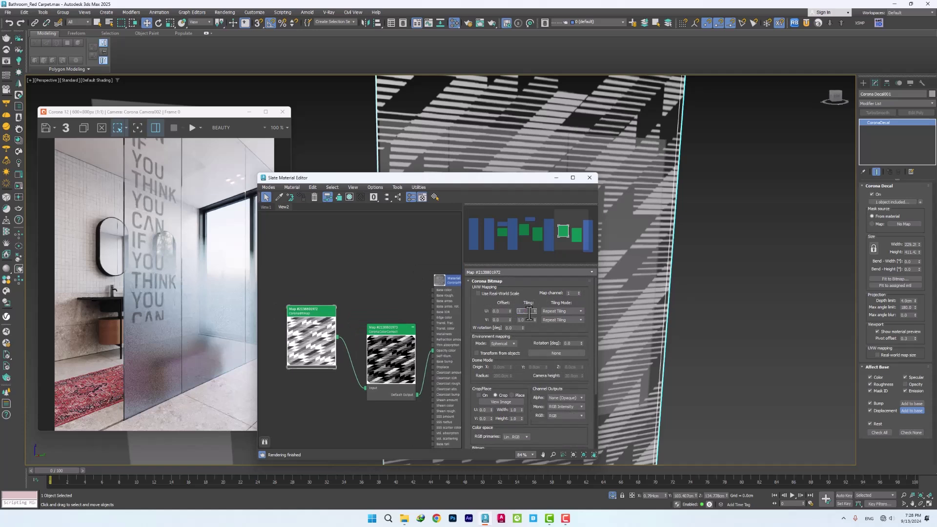
text(3)
key(Tab)
text(3)
key(Return)
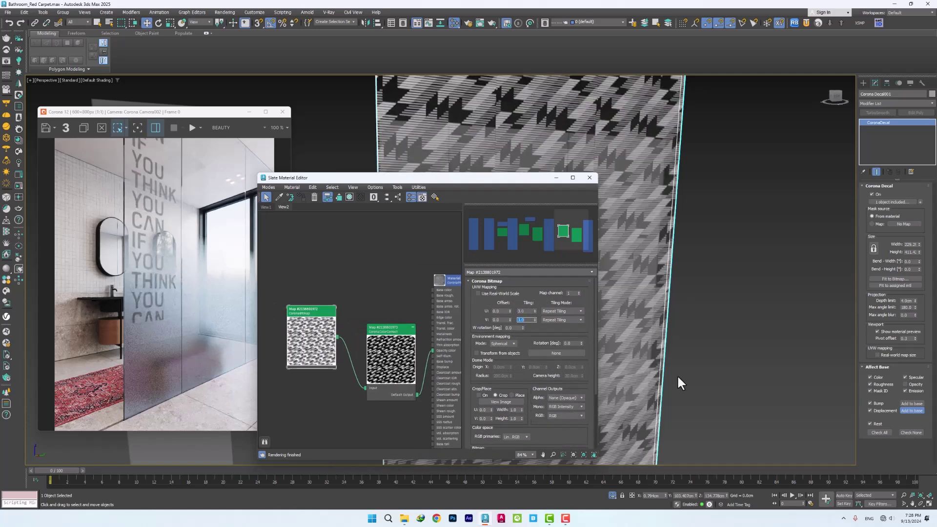
Exit isolation to show the whole bathroom in the perspective view and start interactive rendering
scroll(540, 324, down, 2)
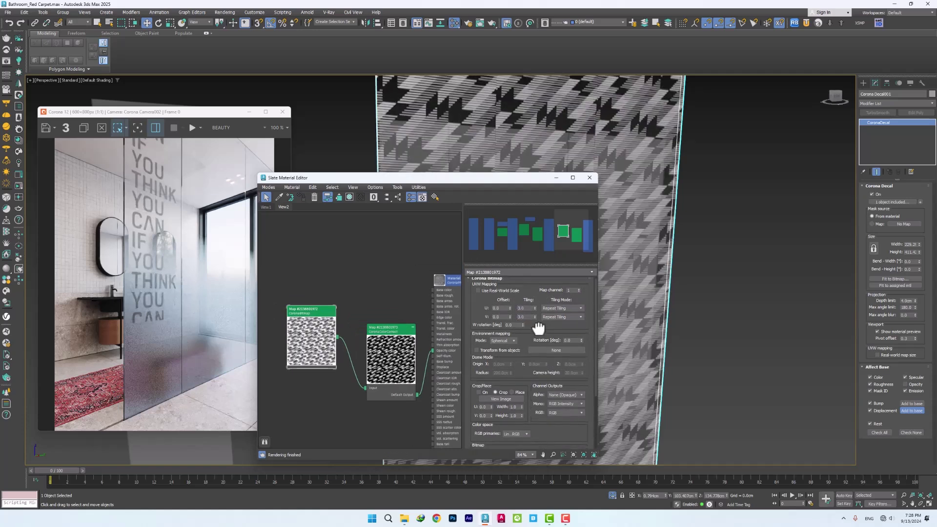
double_click(390, 330)
click(555, 178)
click(730, 311)
scroll(570, 367, down, 5)
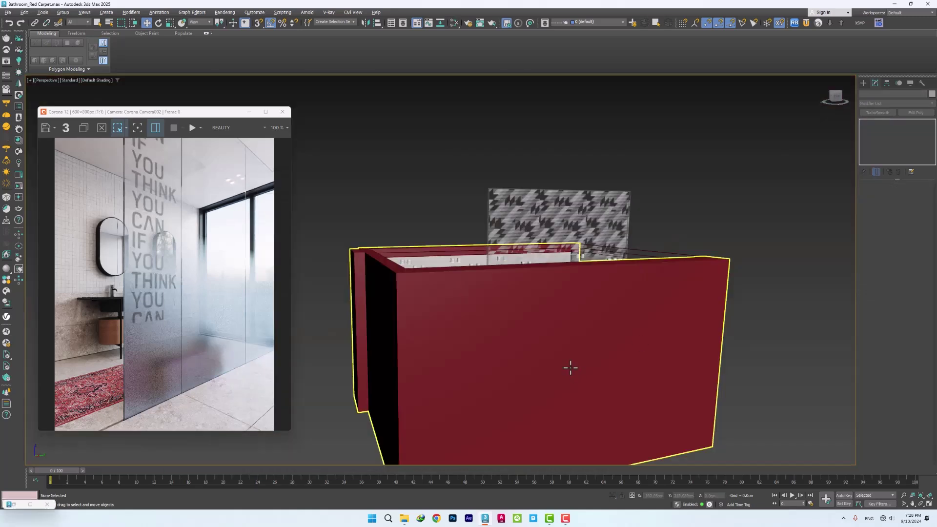
alt+middle_drag(570, 367, 603, 415)
scroll(512, 276, up, 4)
click(201, 128)
click(204, 147)
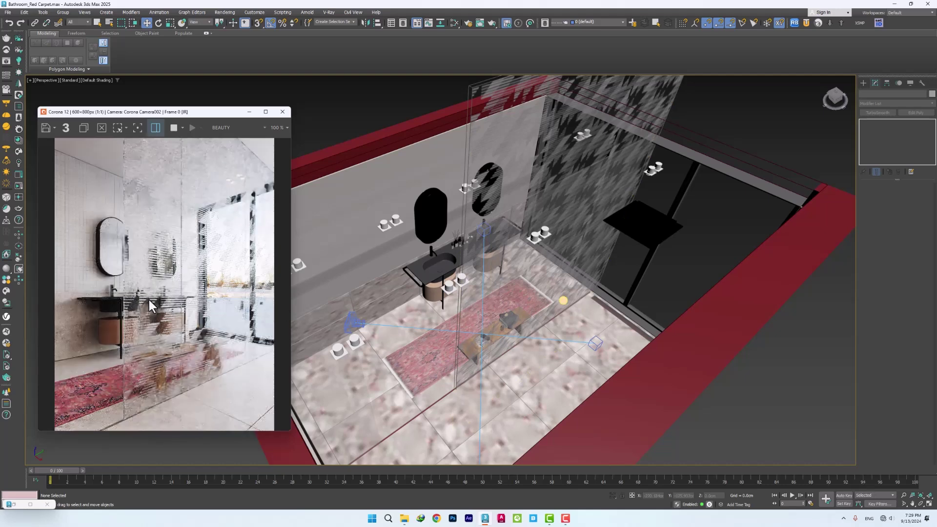
Shift the pattern decal slightly along X in the top view to line it up with the glass, and return to perspective
scroll(147, 300, up, 5)
click(514, 115)
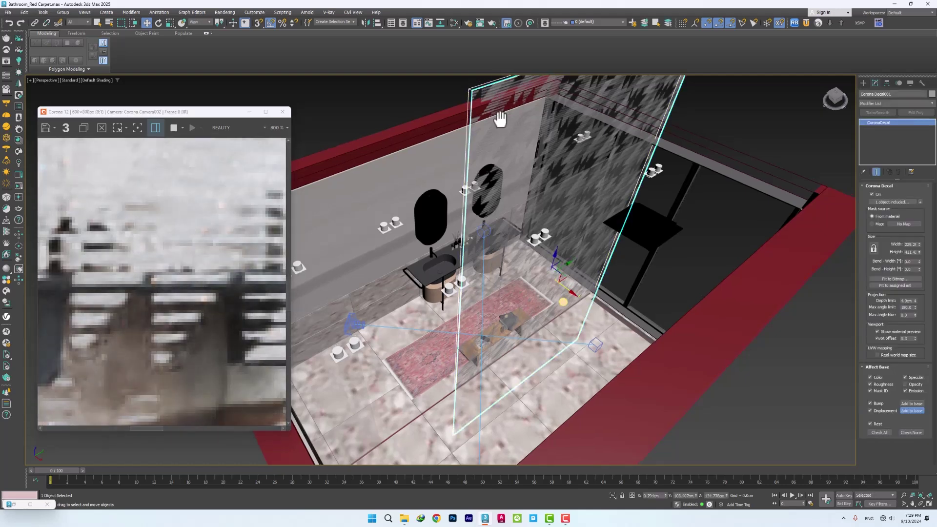
key(t)
scroll(561, 274, up, 5)
scroll(527, 244, up, 3)
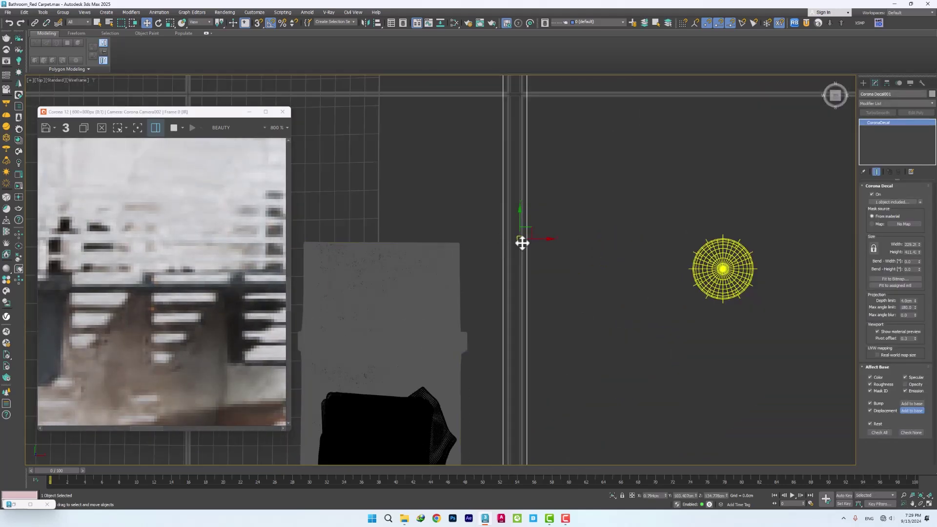
scroll(556, 254, up, 3)
key(p)
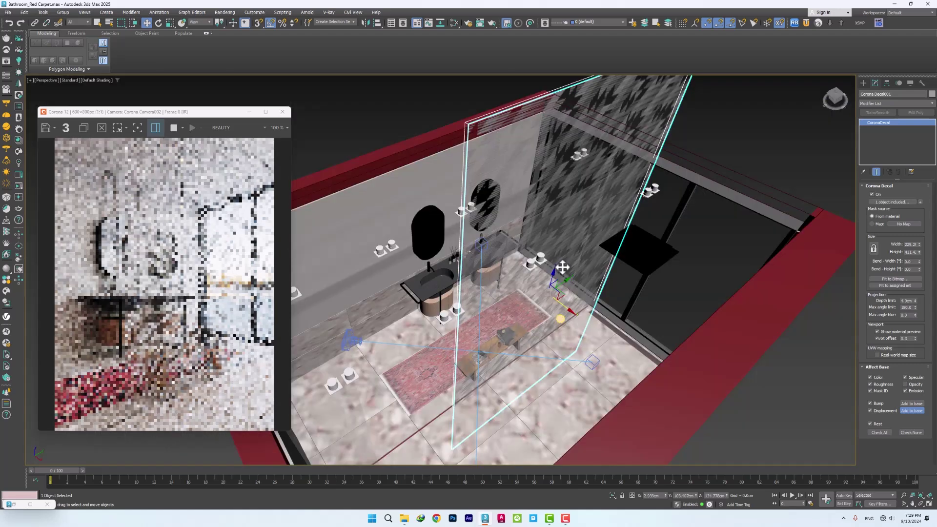
click(414, 109)
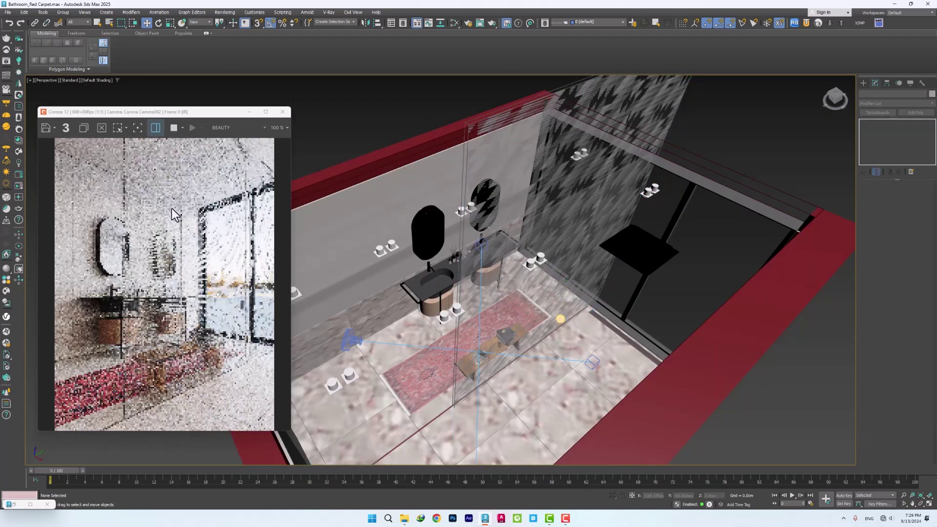
Turn off Invert colors in the pattern's Color Correct map and examine the frosting using a render region around the mirrors
drag(107, 202, 179, 273)
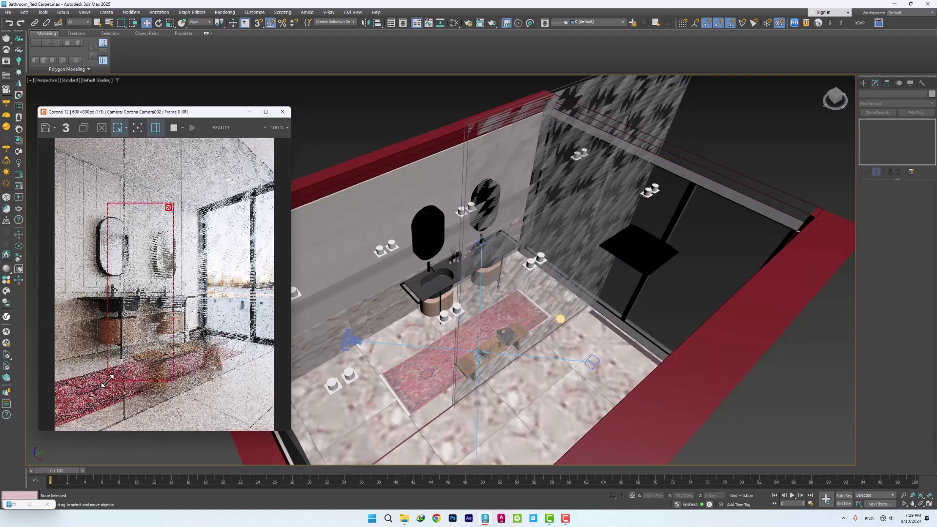
scroll(136, 245, up, 1)
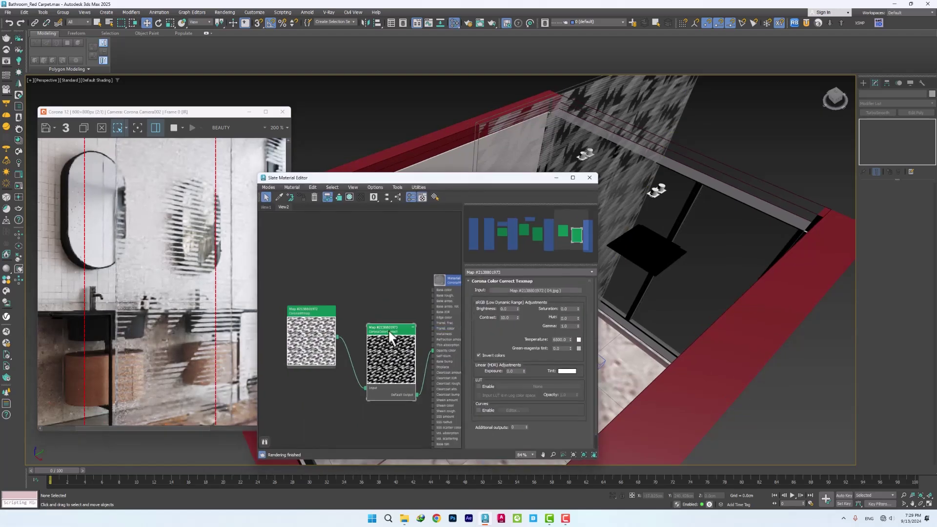
click(493, 356)
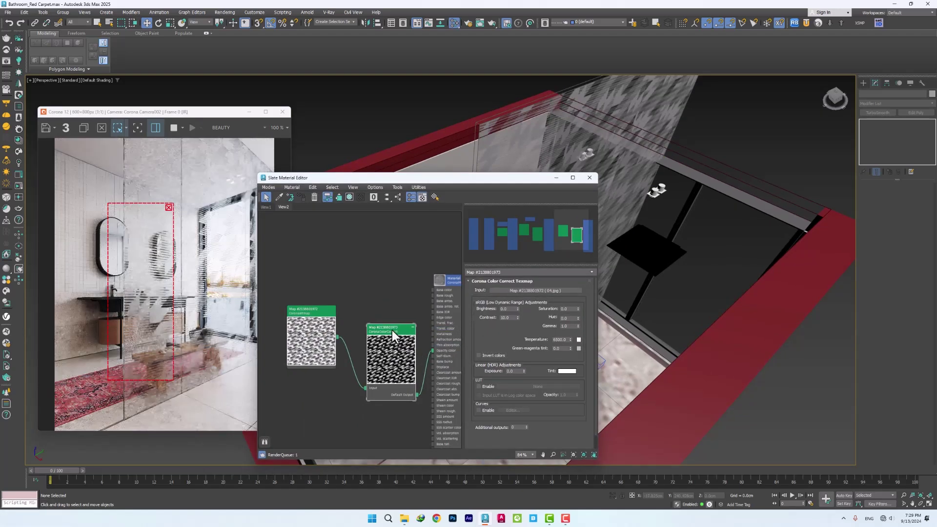
scroll(142, 308, up, 2)
scroll(164, 250, down, 3)
click(164, 251)
scroll(164, 251, up, 1)
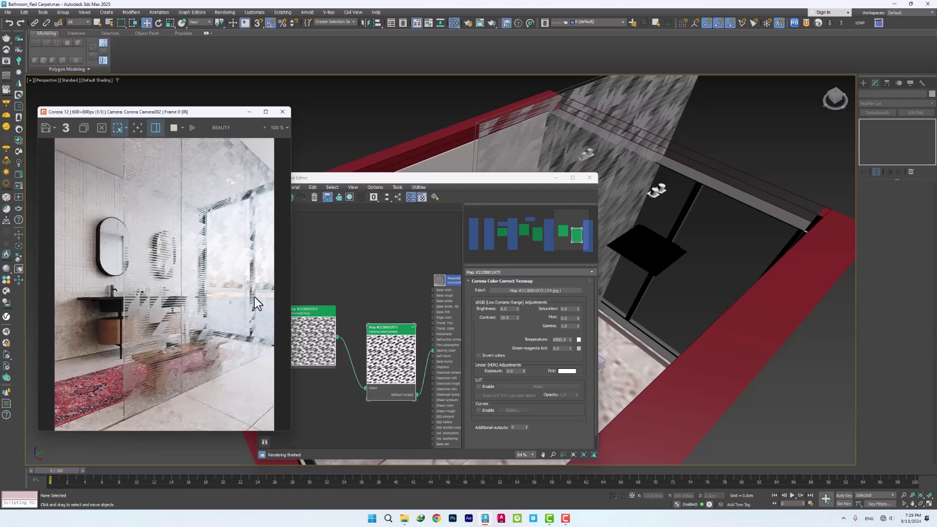
Load image 07 into the pattern's bitmap map in place of image 04
click(329, 335)
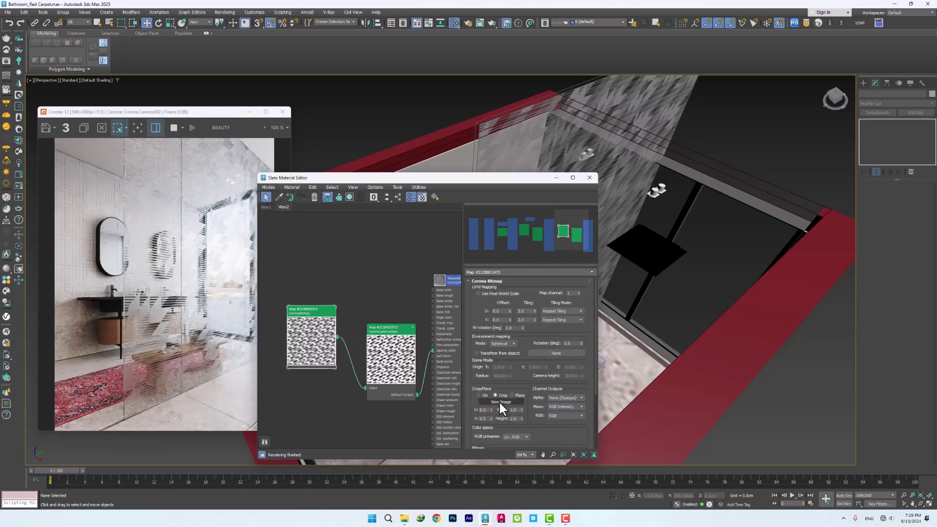
drag(535, 340, 530, 278)
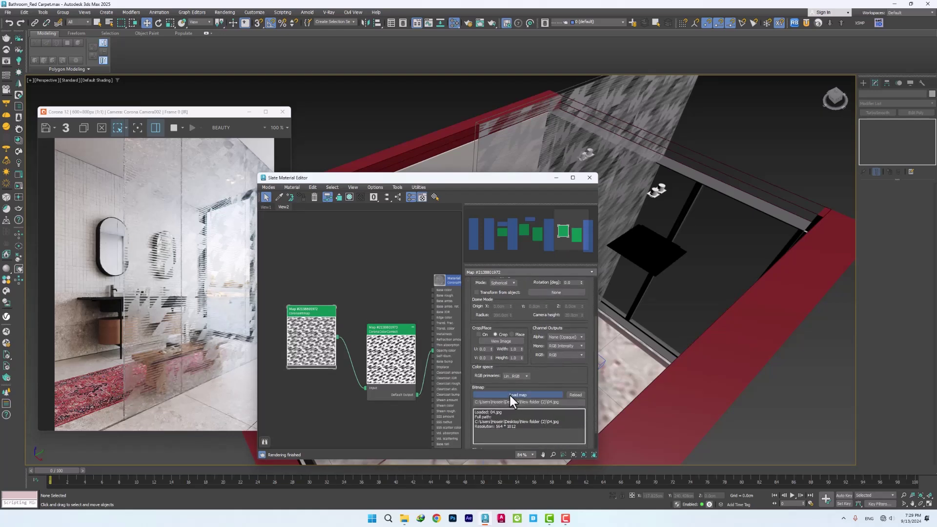
click(509, 395)
click(358, 99)
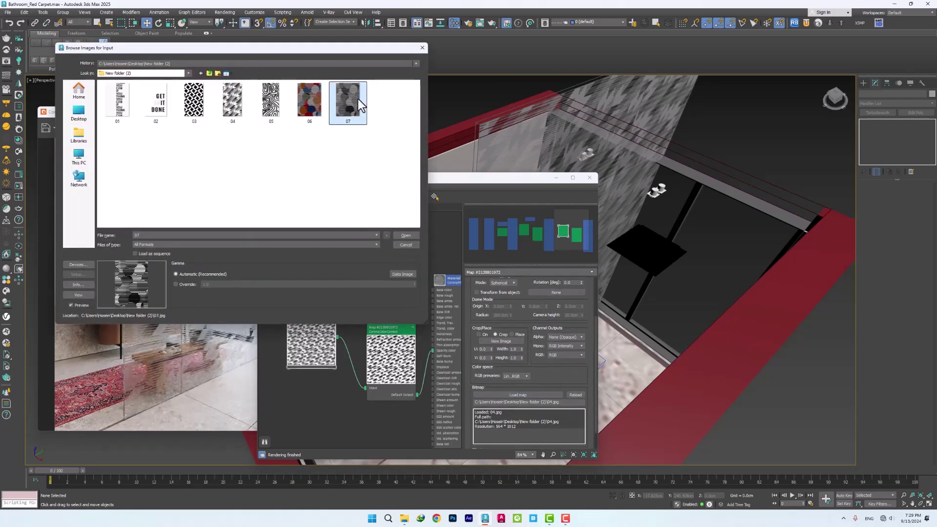
double_click(358, 99)
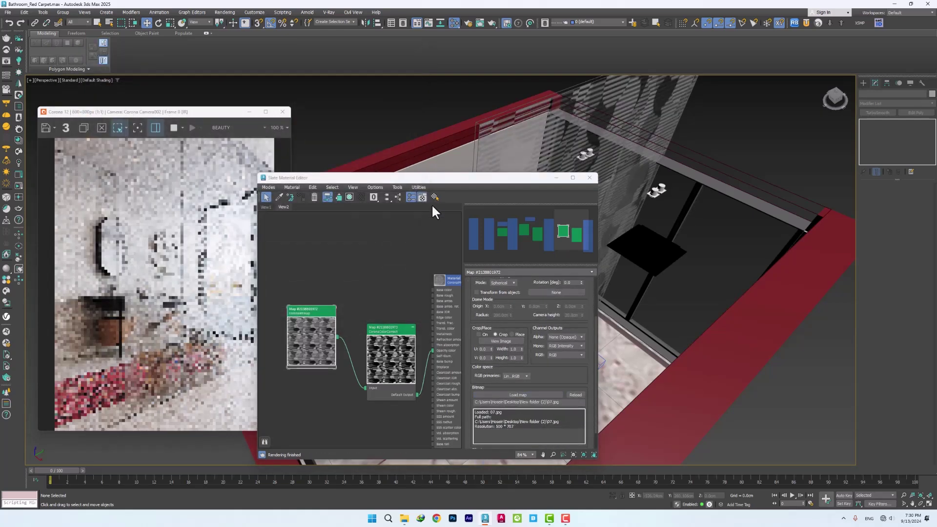
Select the decal on the glass and fit its proportions to image 07
click(647, 195)
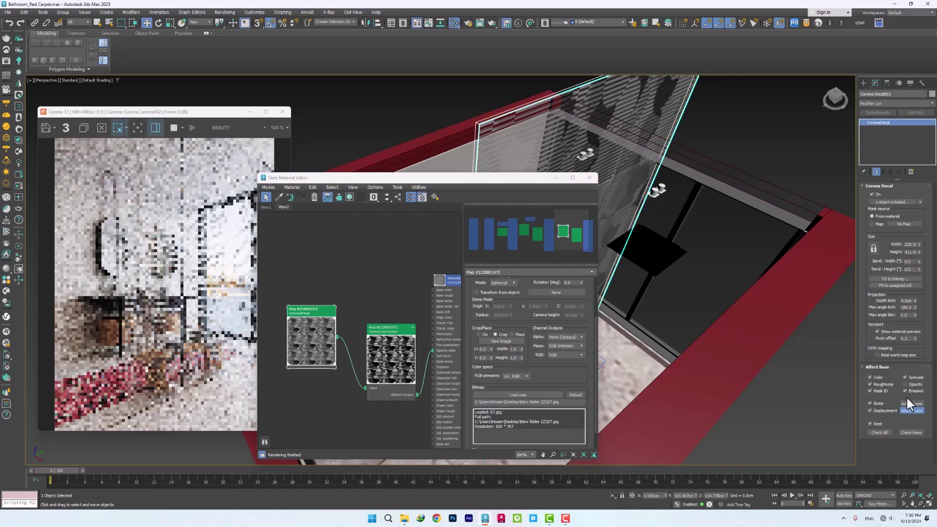
click(894, 278)
double_click(341, 104)
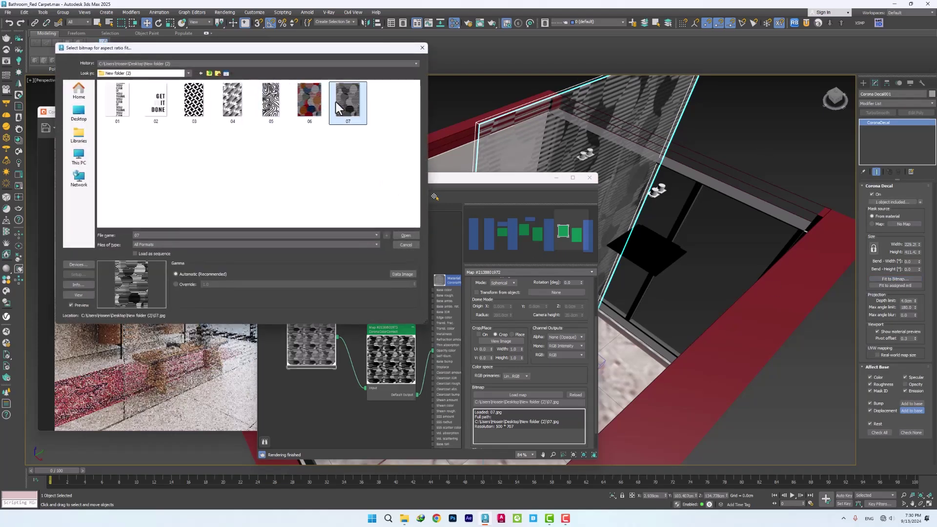
scroll(639, 292, down, 5)
alt+middle_drag(696, 291, 676, 298)
scroll(640, 291, up, 10)
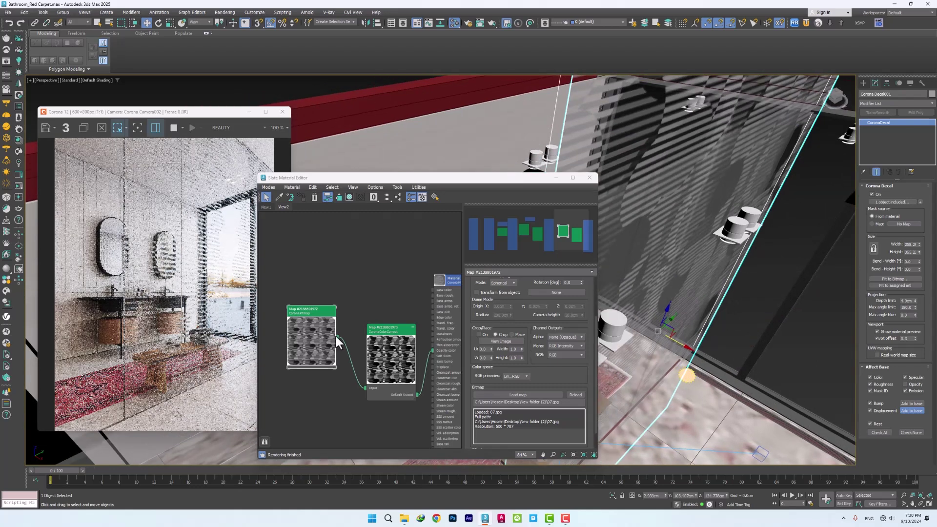
Set the image 07 bitmap's U and V tiling to 2
click(335, 333)
drag(519, 310, 519, 390)
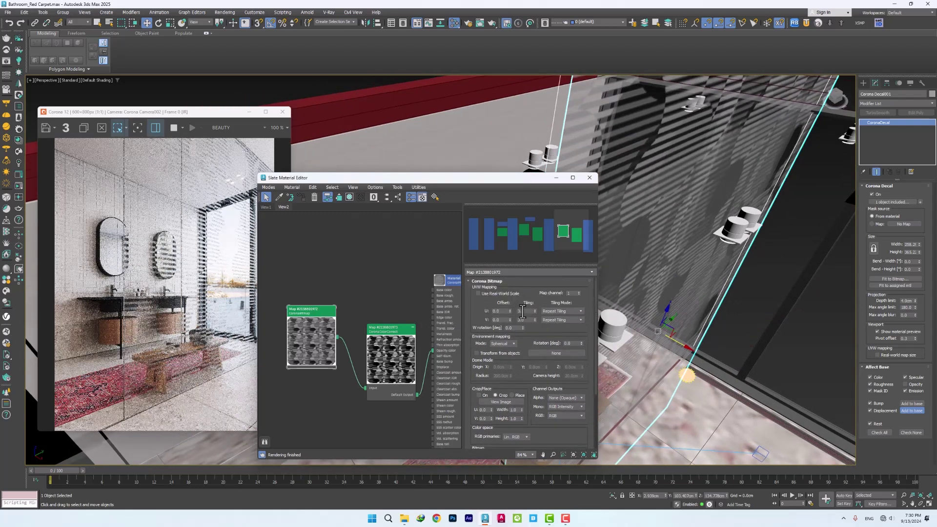
double_click(525, 311)
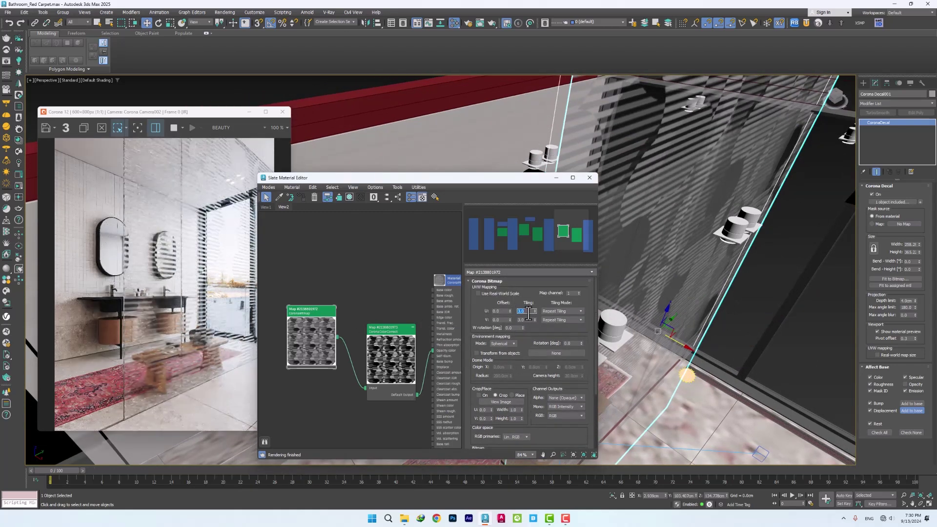
text(2)
key(Tab)
text(2)
key(Return)
Place the Corona Legacy material node just above the image 07 bitmap node and open its parameters
middle_drag(399, 310, 439, 336)
scroll(355, 320, down, 2)
scroll(319, 330, up, 1)
mouse_move(319, 331)
mouse_down()
mouse_move(326, 318)
mouse_move(289, 318)
mouse_move(461, 335)
mouse_move(445, 335)
mouse_up()
double_click(326, 319)
scroll(305, 326, up, 2)
scroll(324, 315, down, 3)
mouse_move(418, 343)
middle_down()
mouse_move(362, 341)
mouse_move(355, 313)
middle_up()
drag(384, 303, 394, 307)
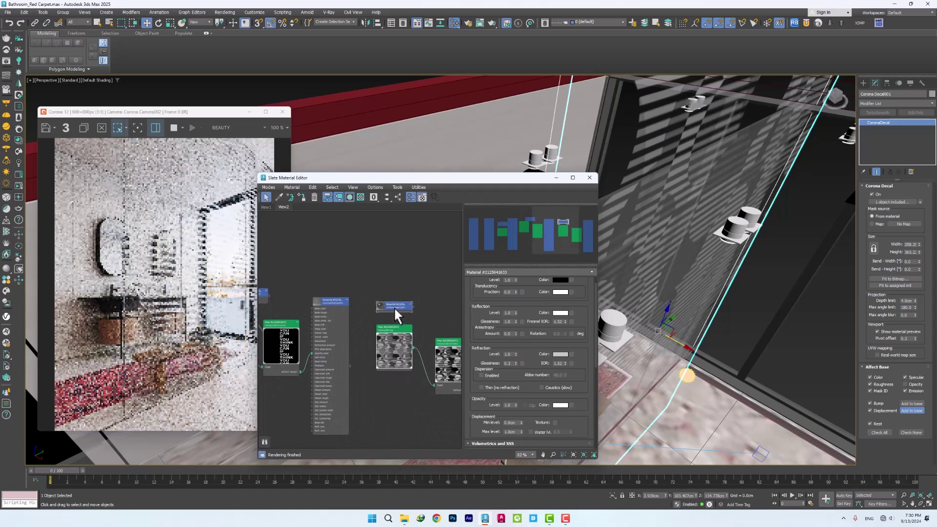
middle_drag(394, 306, 372, 348)
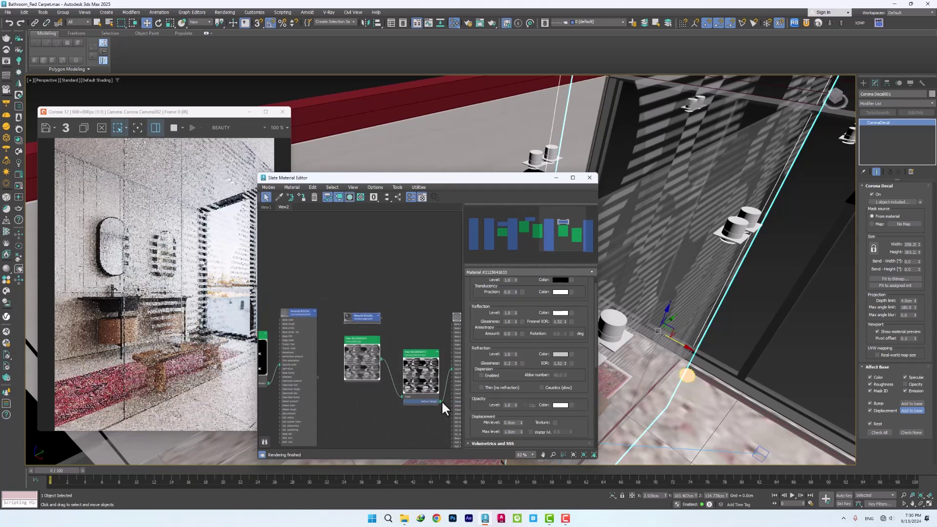
Connect the Color Correct map to the Legacy material's opacity, hide its unused slots, and assign the material to the selected decal
scroll(368, 316, up, 2)
drag(351, 320, 351, 388)
key(h)
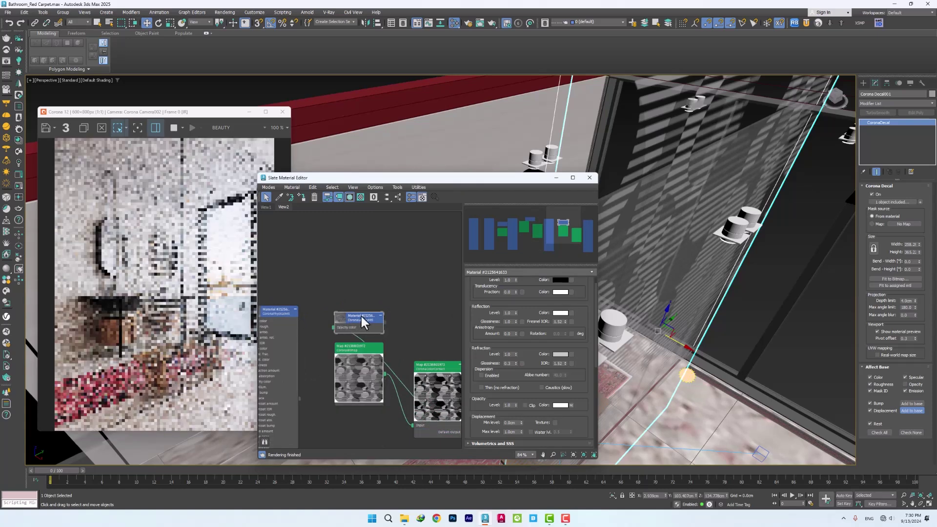
right_click(359, 315)
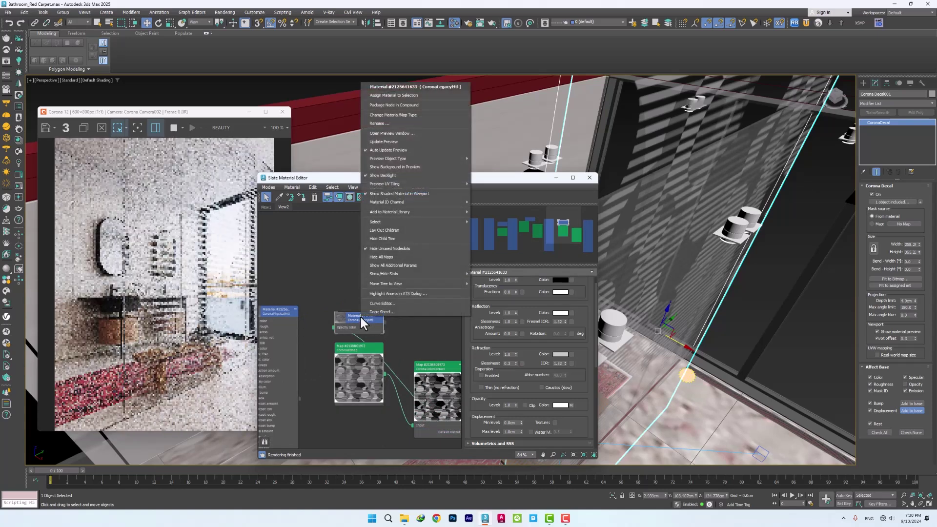
click(390, 89)
Set the Legacy material's refraction color to a muted red, RGB 197, 128, 128, and stop the interactive render
drag(558, 354, 558, 358)
click(562, 356)
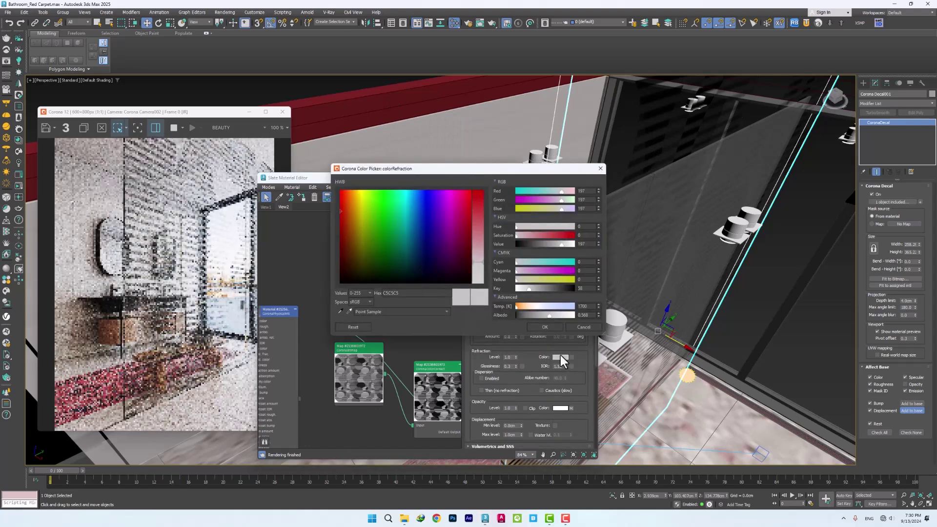
drag(562, 234, 571, 236)
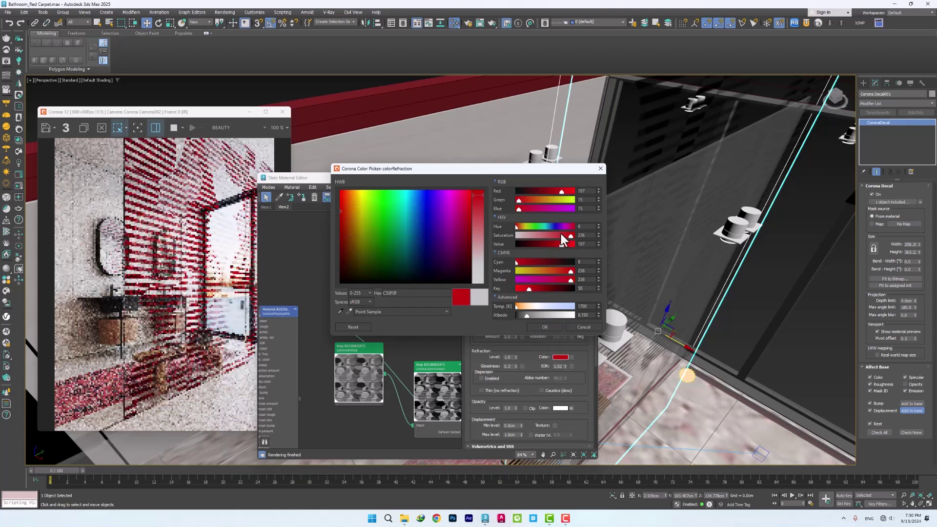
drag(558, 234, 538, 237)
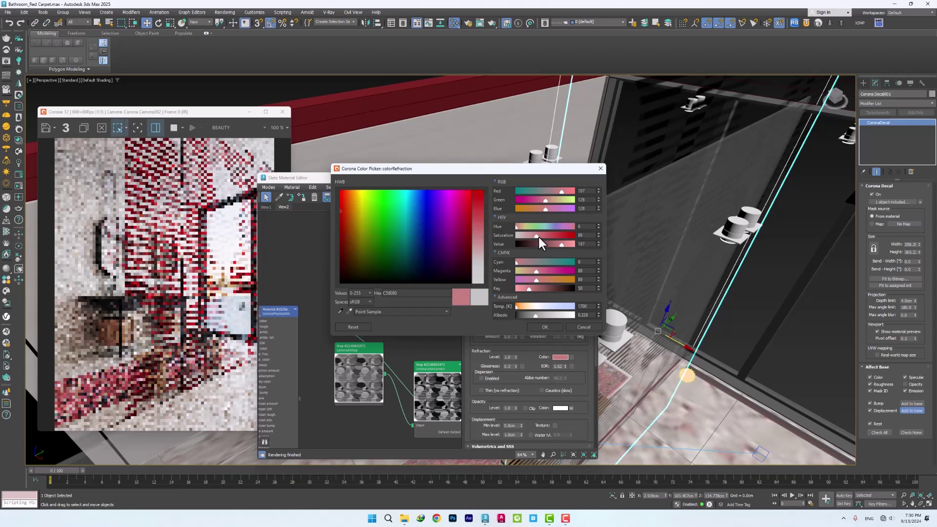
click(547, 326)
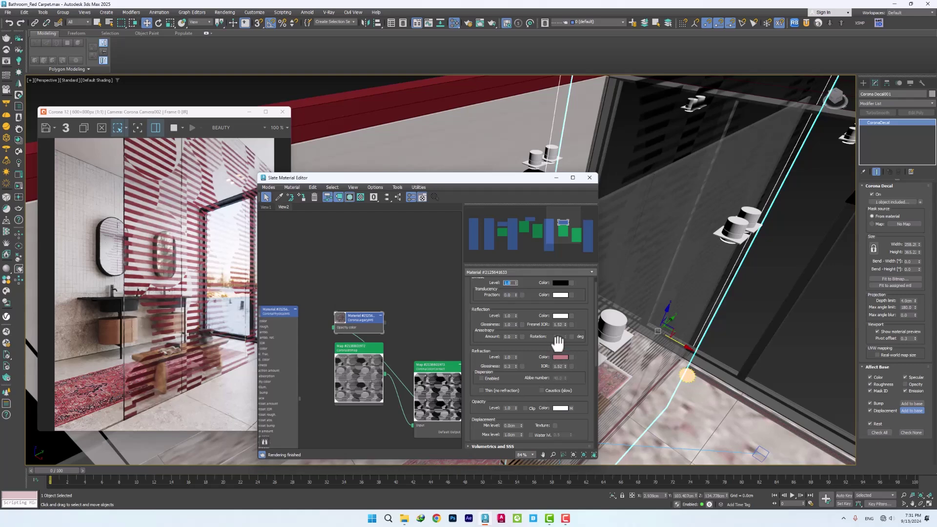
click(172, 130)
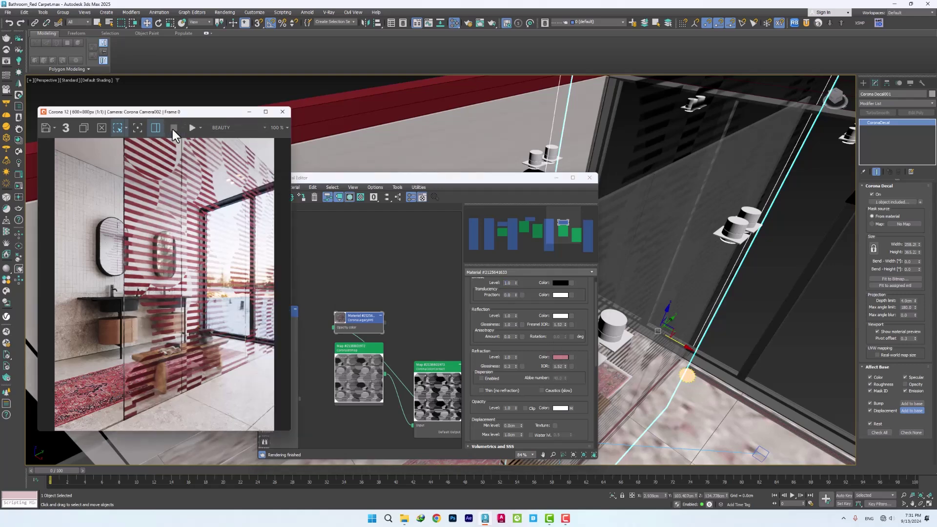